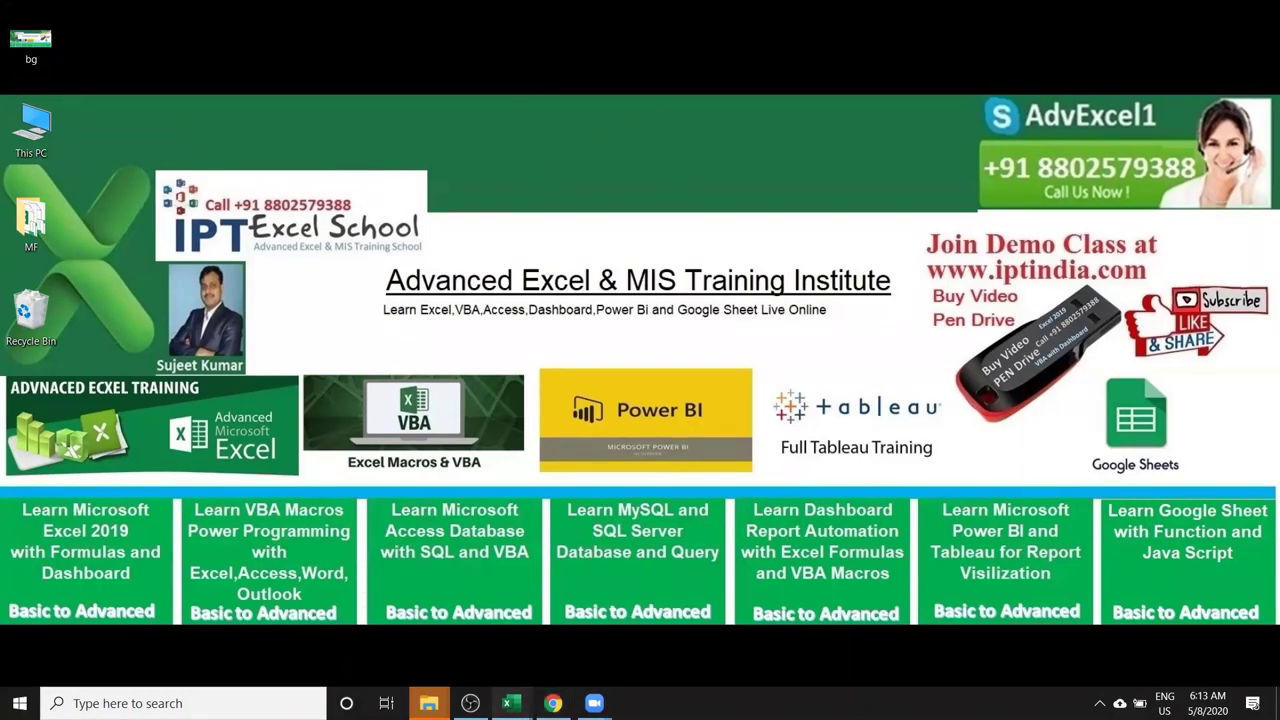
- Bring up the Book8 workbook from the Excel taskbar icon
mouse_move(510, 703)
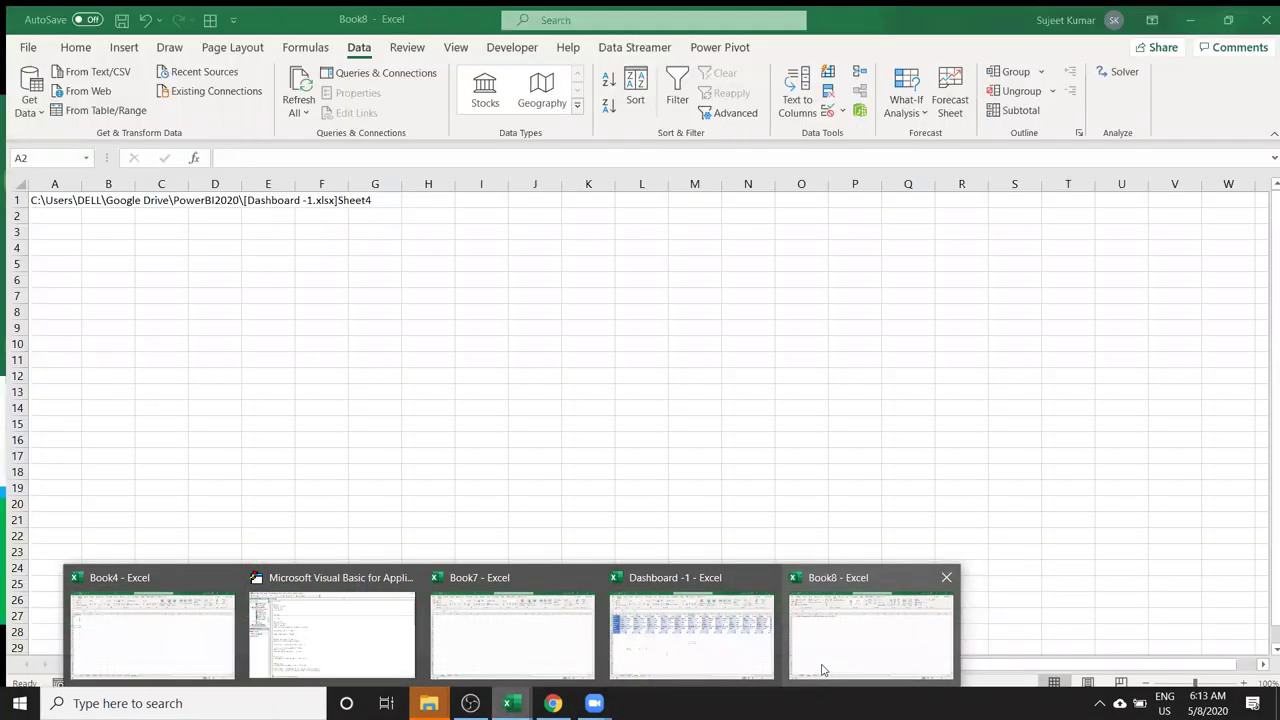
- Clear the file-path text from cell A1 of Sheet2
click(822, 670)
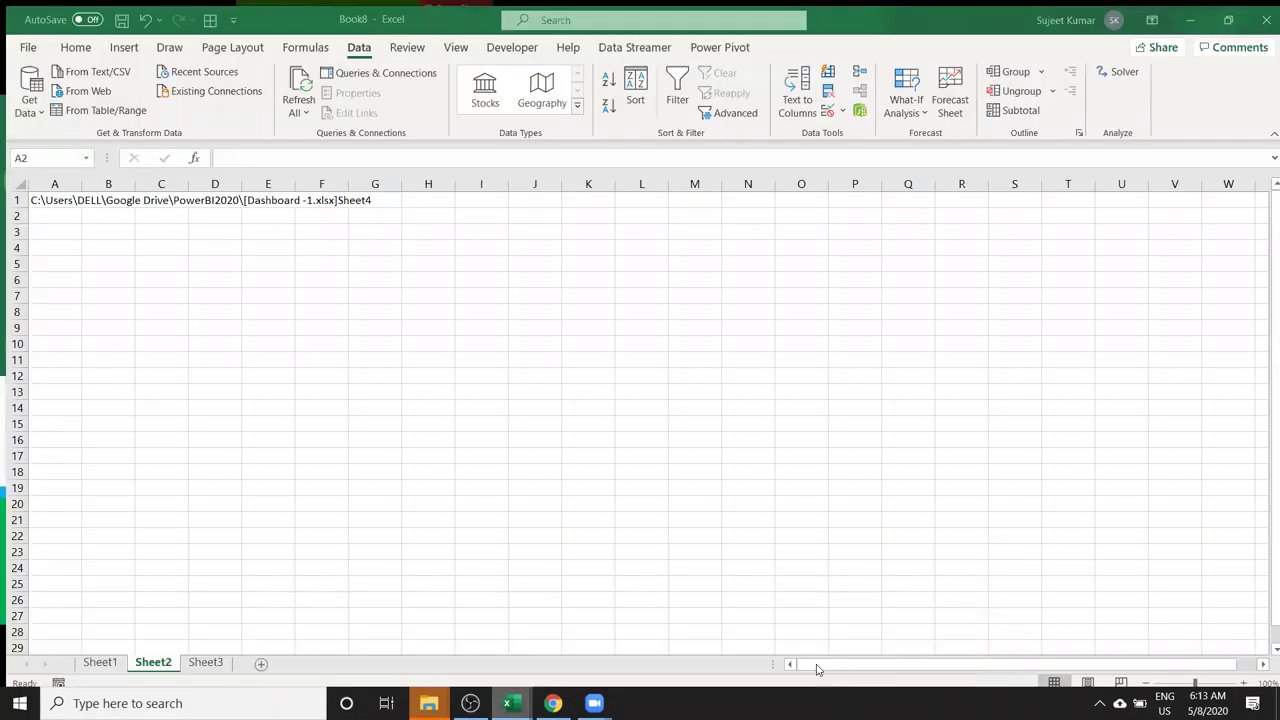
key(Up)
key(Delete)
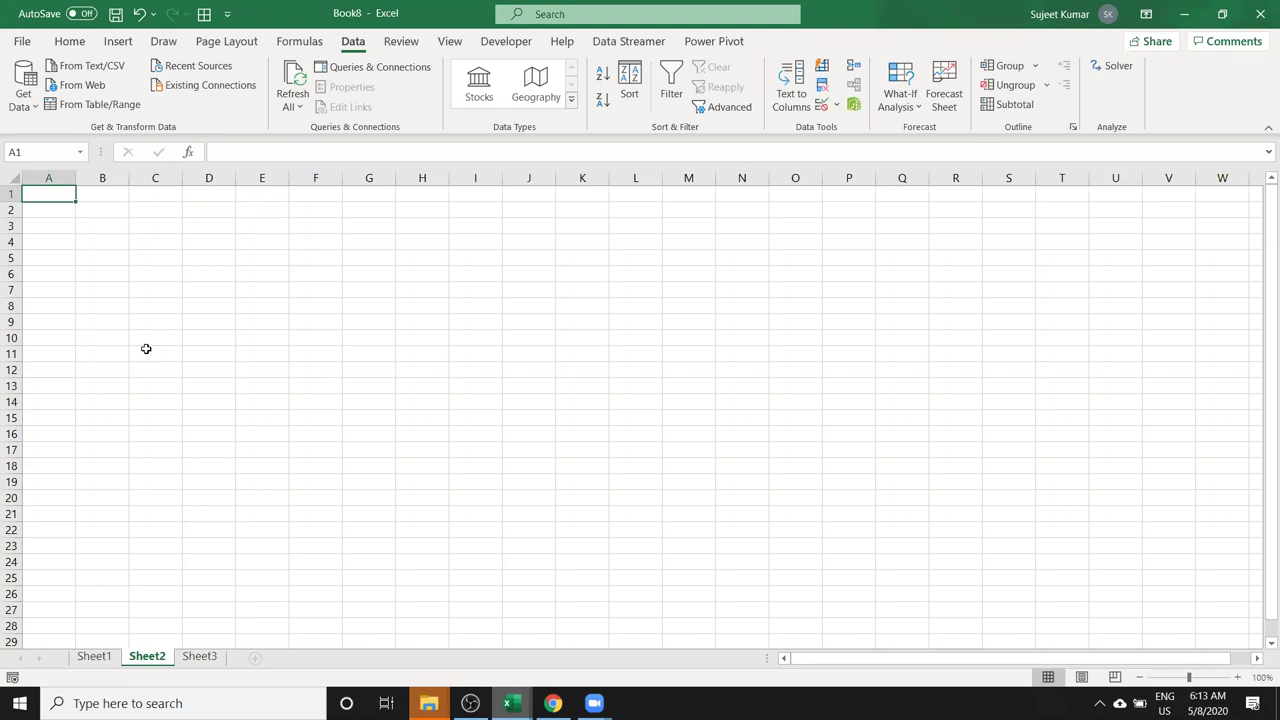
- Browse the Format Cells number categories, ending on the Custom format code list
click(70, 42)
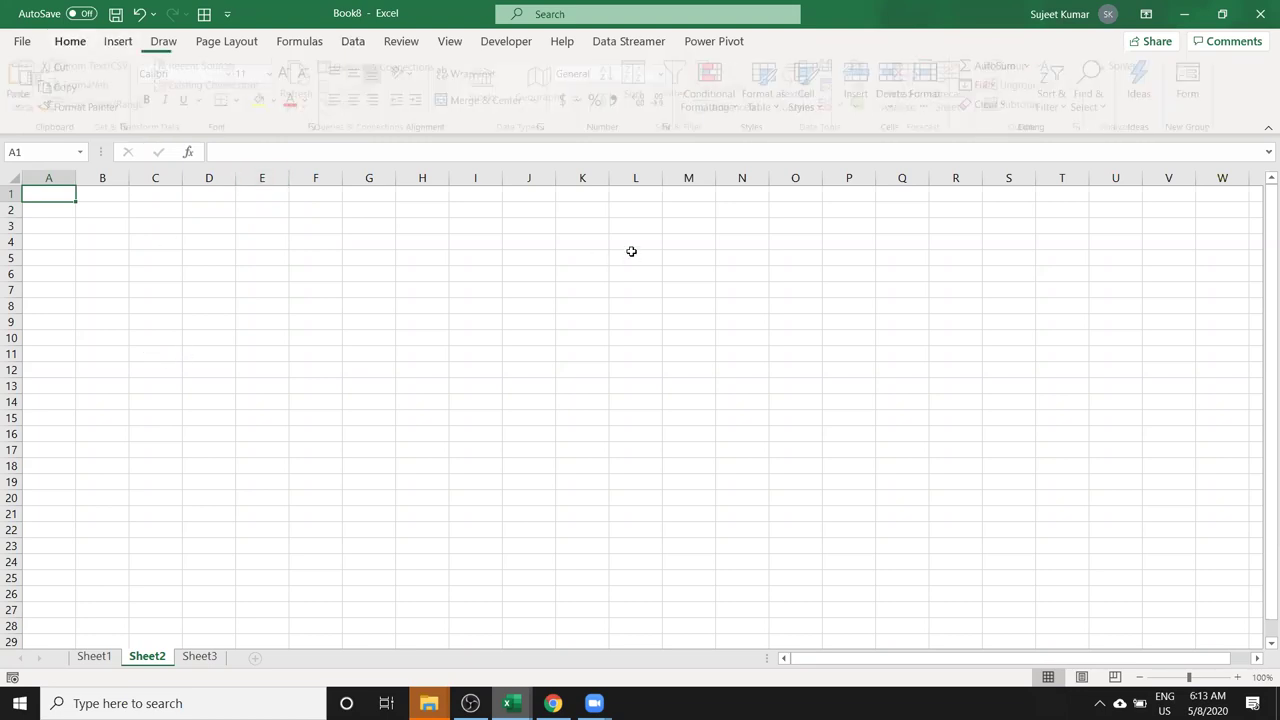
click(671, 127)
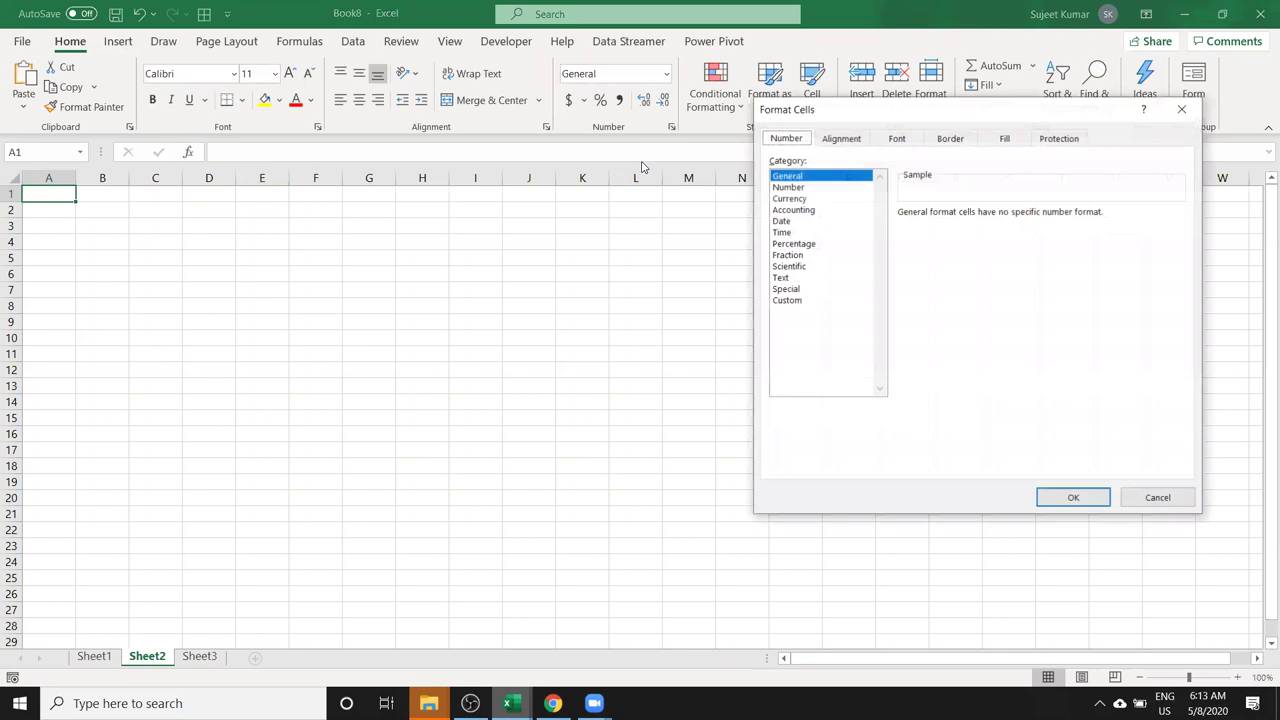
click(792, 278)
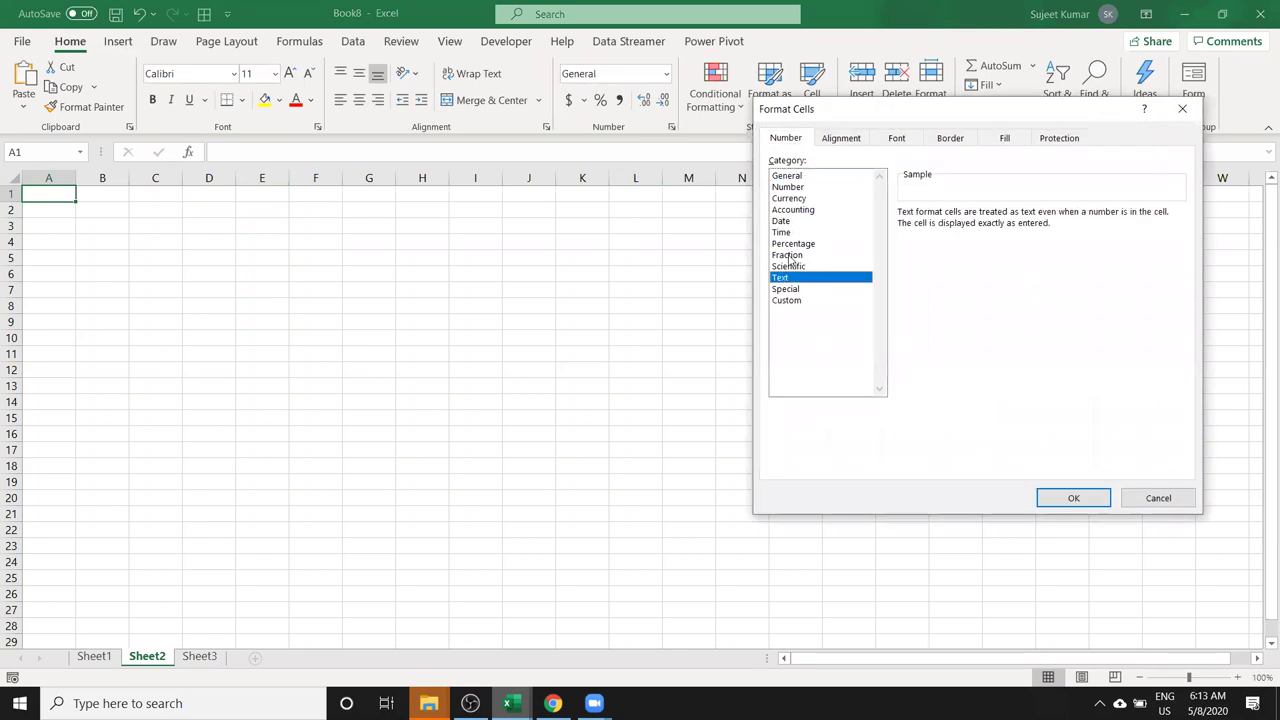
click(787, 255)
click(781, 221)
click(786, 176)
click(797, 301)
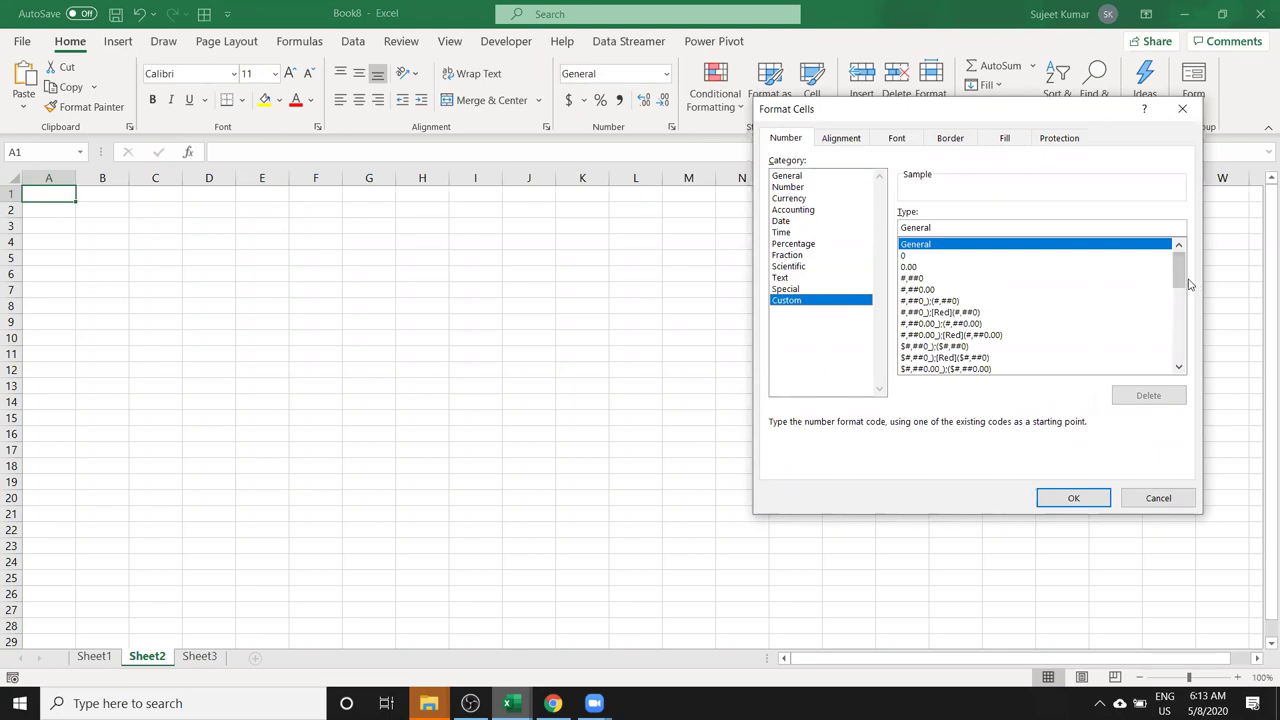
drag(1179, 268, 1171, 383)
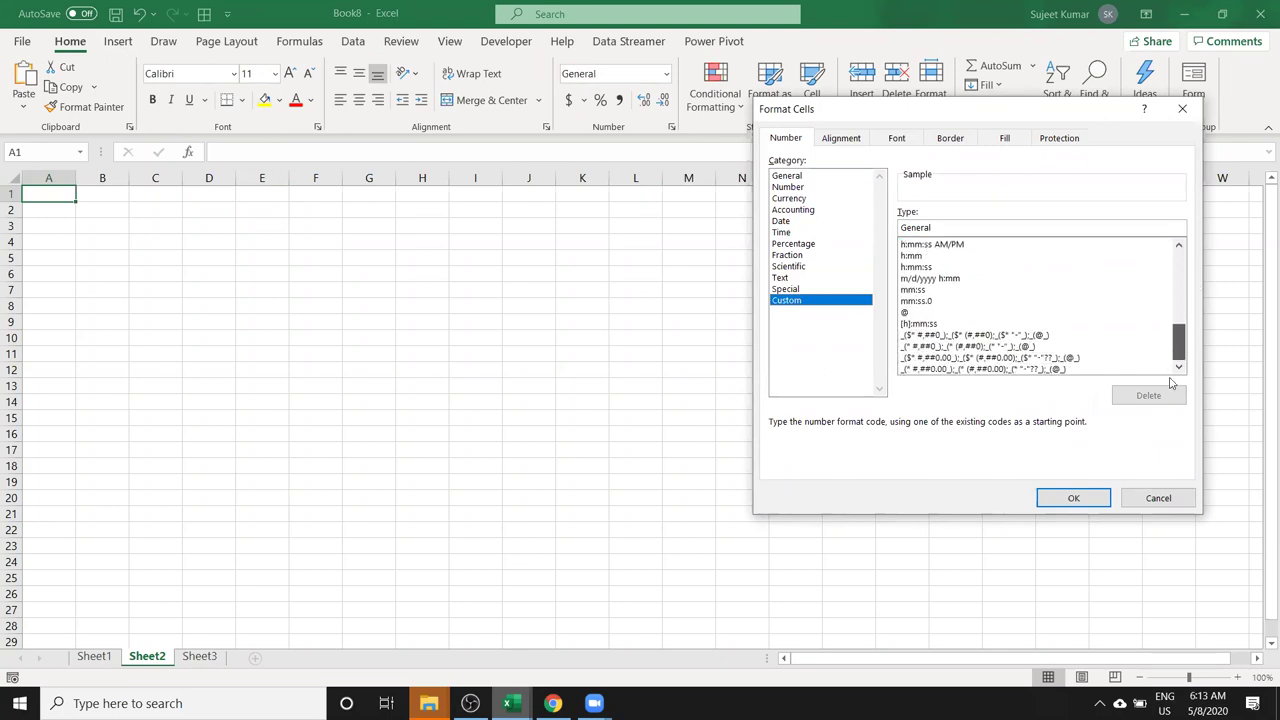
- Close Format Cells and enter the header Chq in A1
key(Escape)
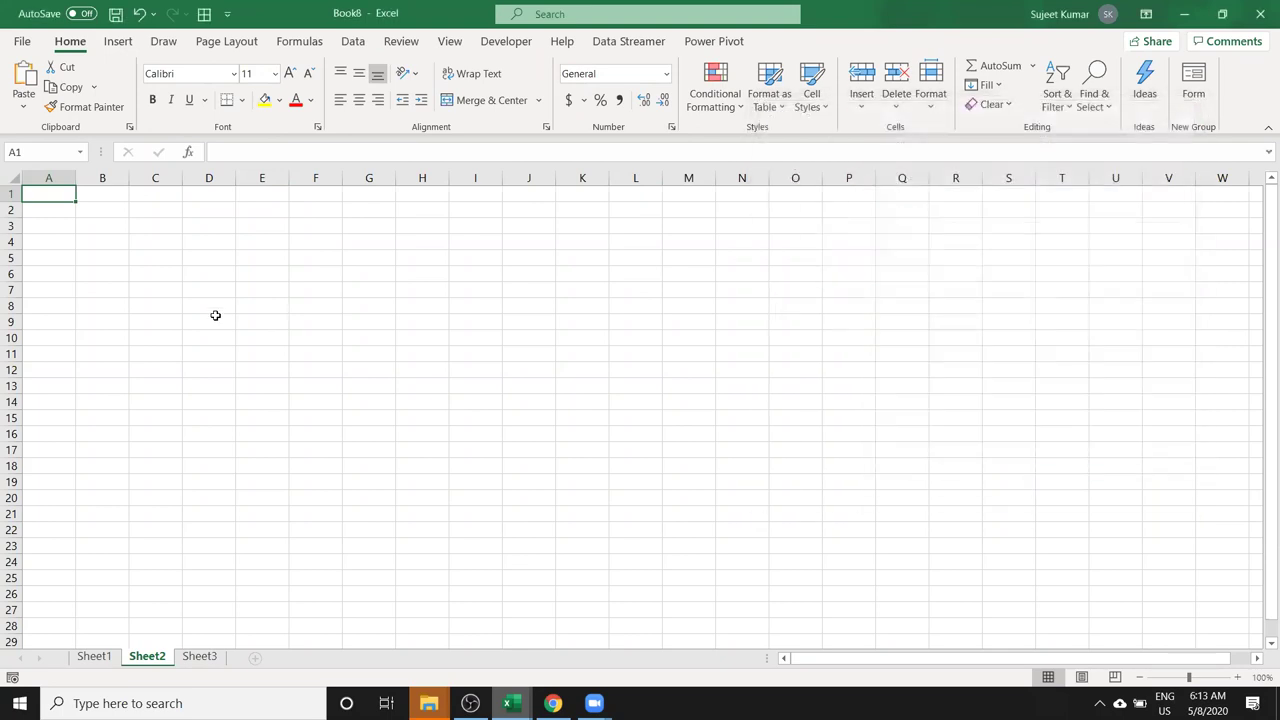
text(Chq)
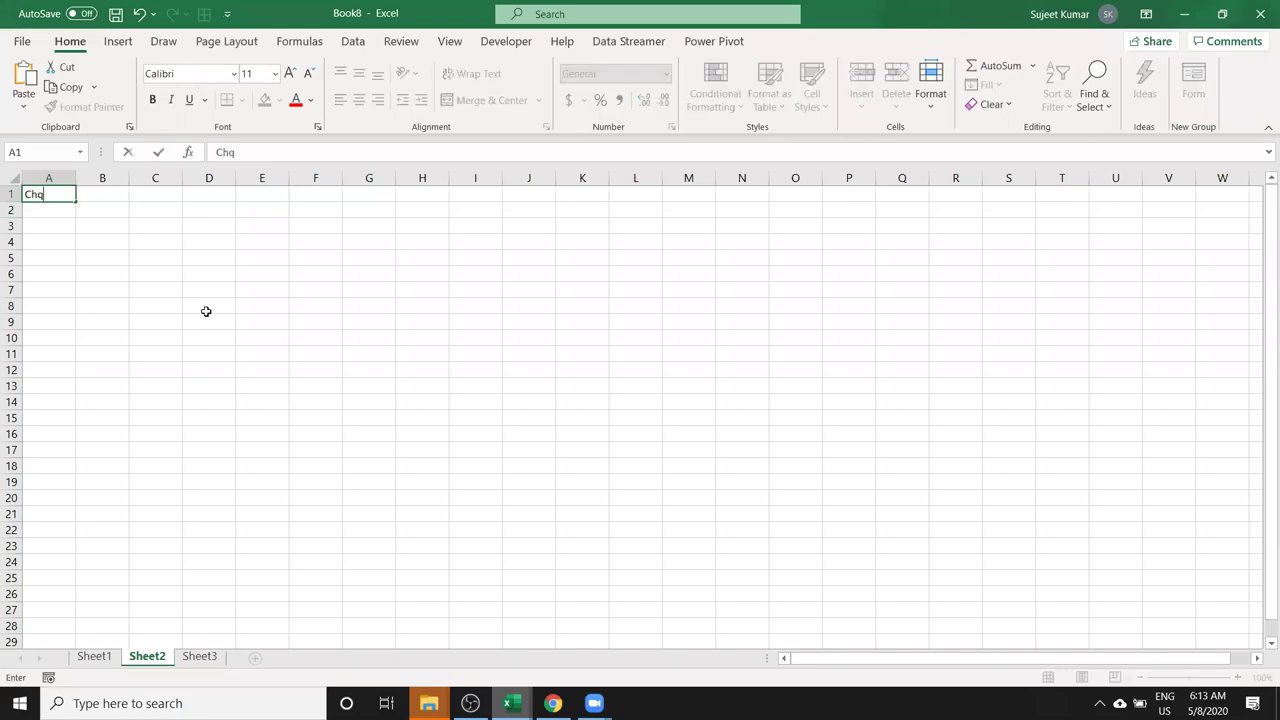
key(Return)
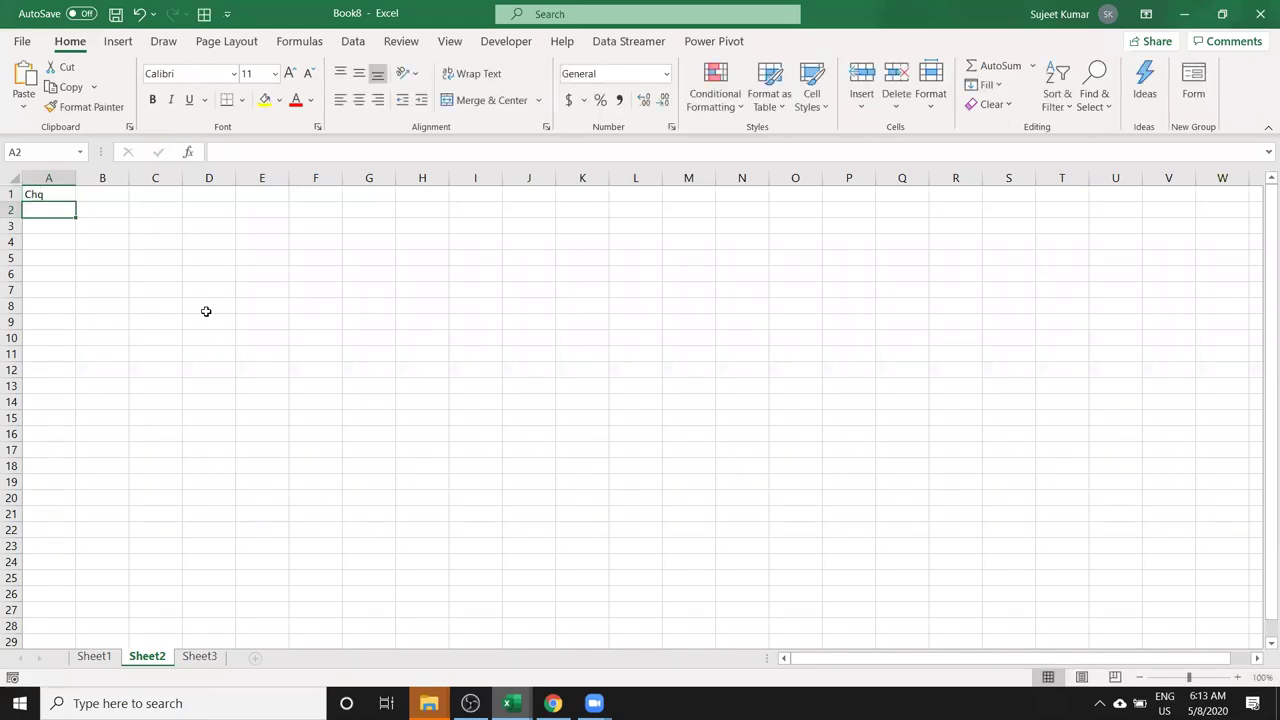
- Show that 001356 loses its leading zeros while '001236 keeps them as text
text(00135)
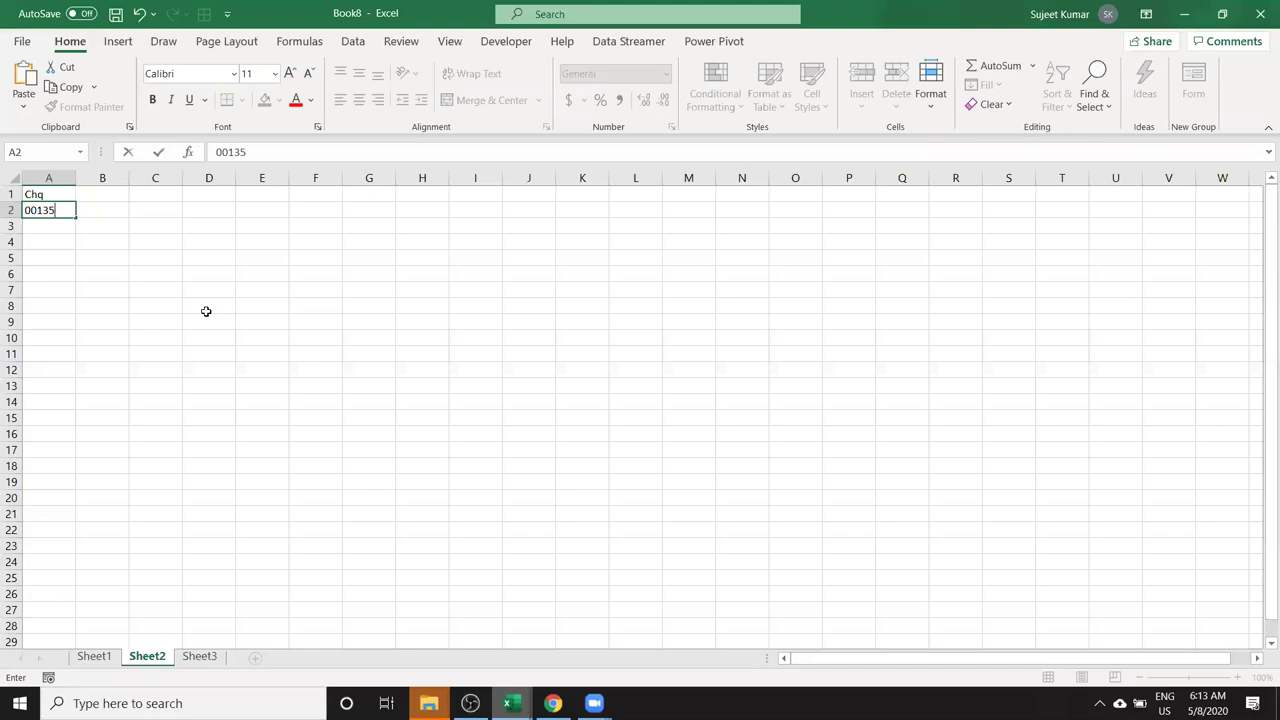
text(6)
key(Return)
key(Up)
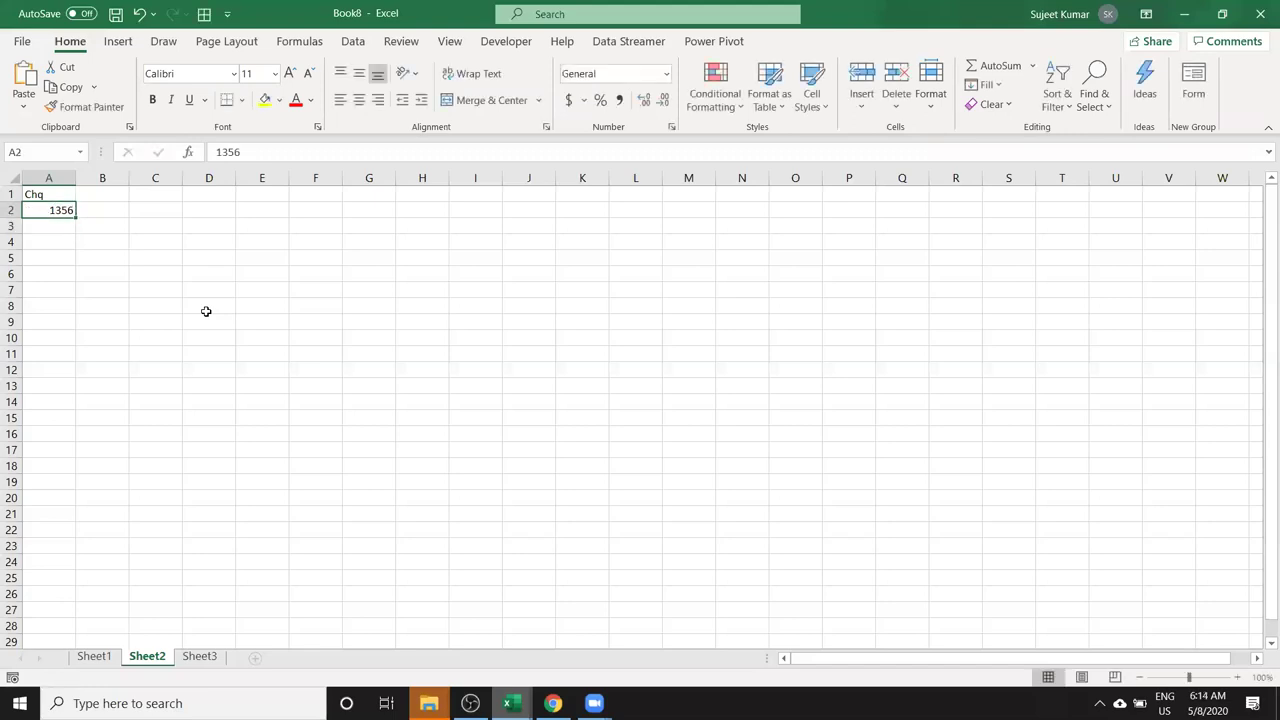
text('001236)
key(Return)
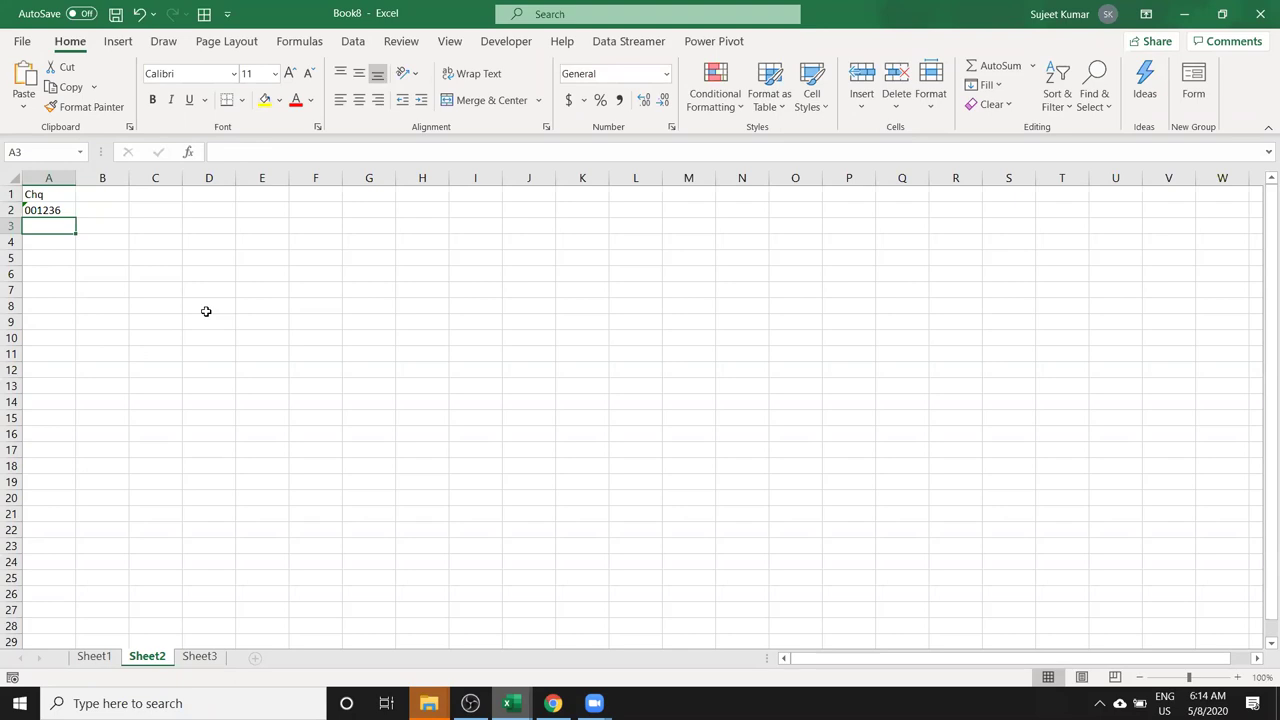
- Clear A2 and enter cheque numbers 125, 6315 and 265236 in A2:A4
key(Up)
key(Delete)
text(125)
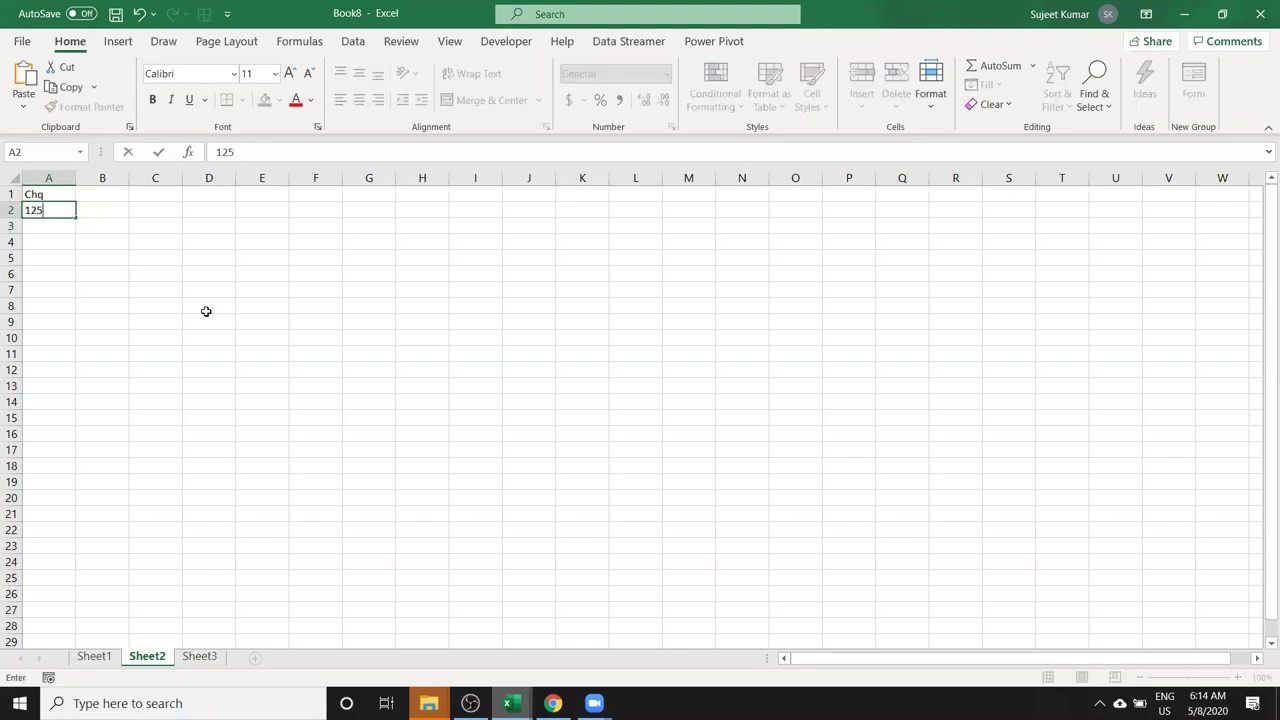
key(Return)
text(6315)
key(Return)
text(265236)
key(Return)
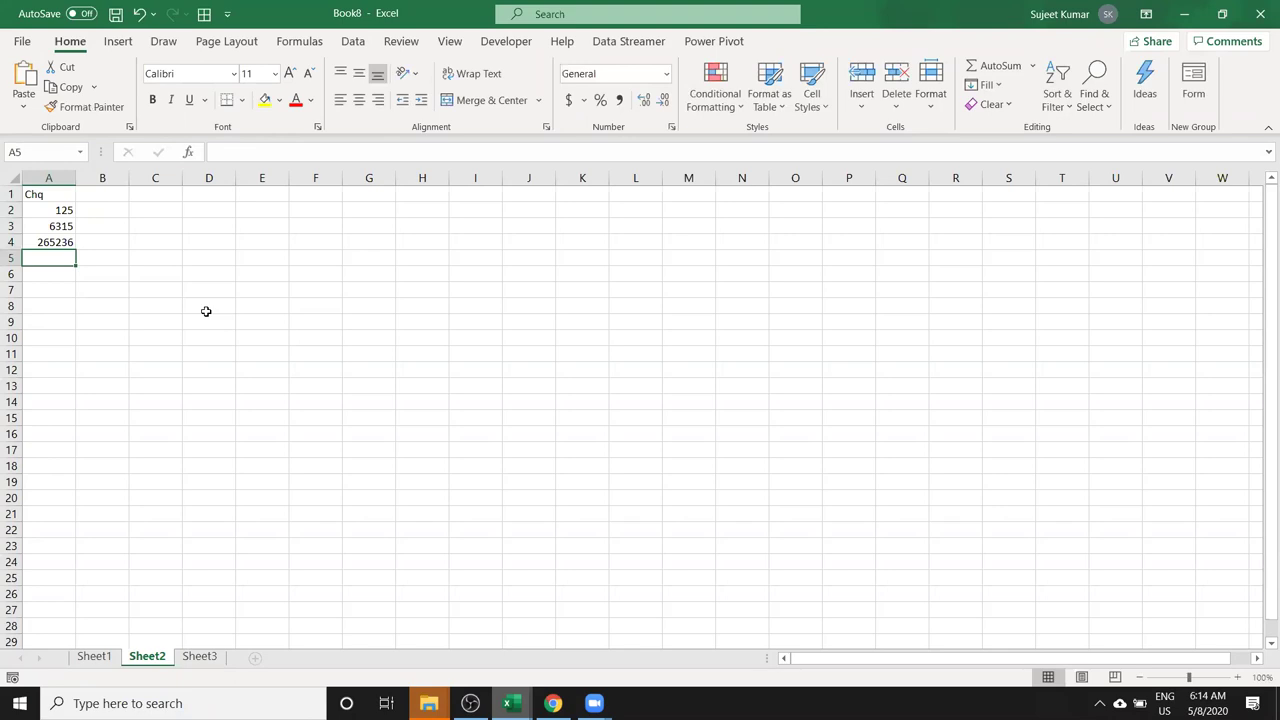
- Type 8463 into cell A5 below 265236
text(8463)
key(Return)
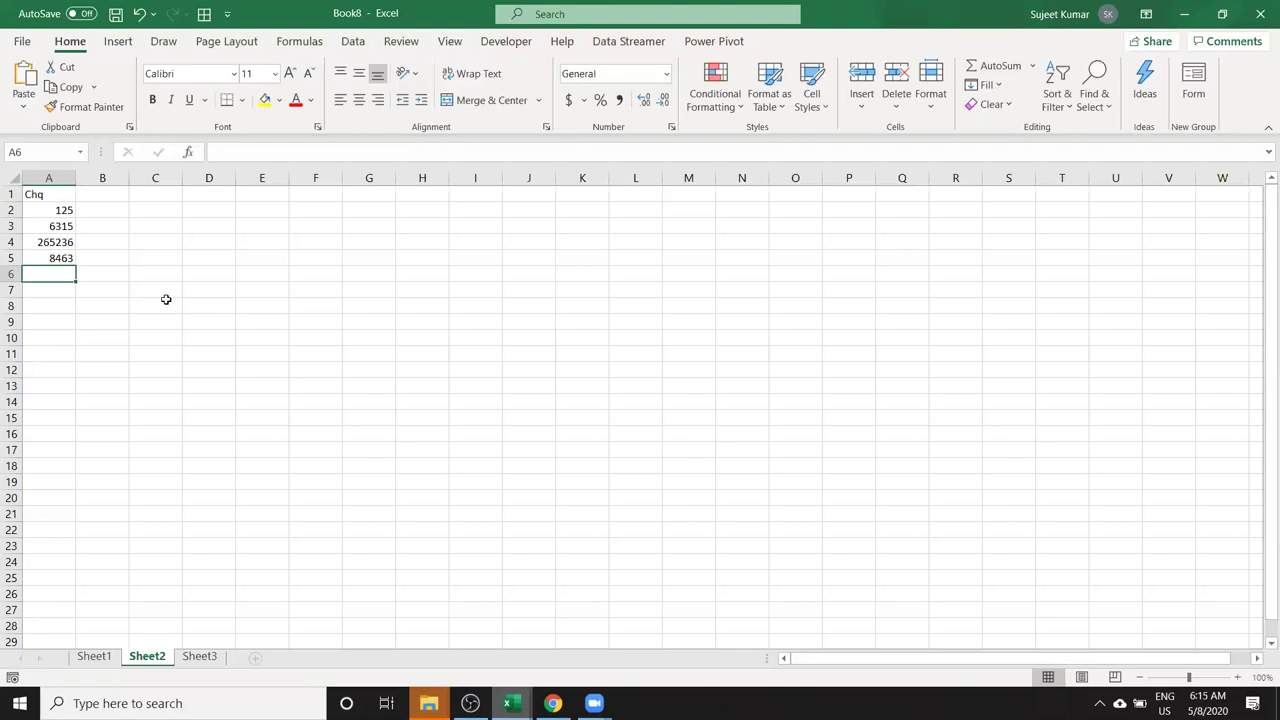
- Apply custom format 000000 to A2:A5 so cheques show as 000125 through 008463
drag(28, 210, 34, 274)
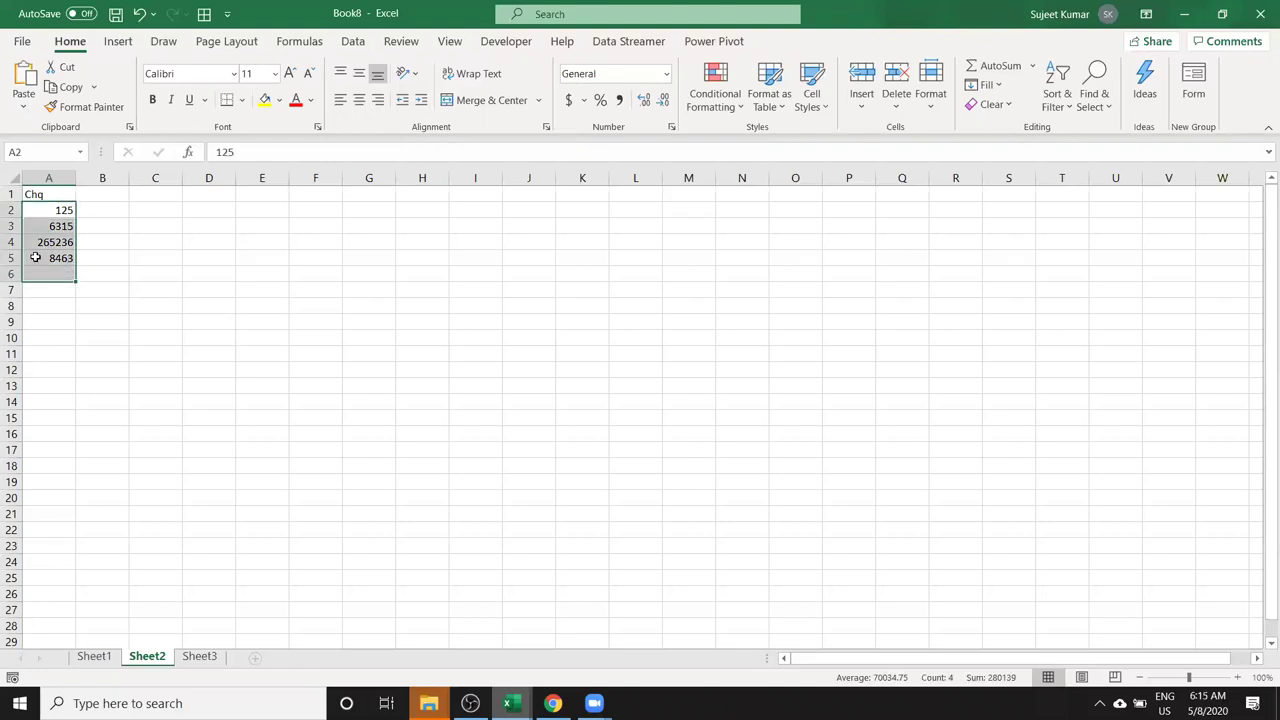
key(shift+Up)
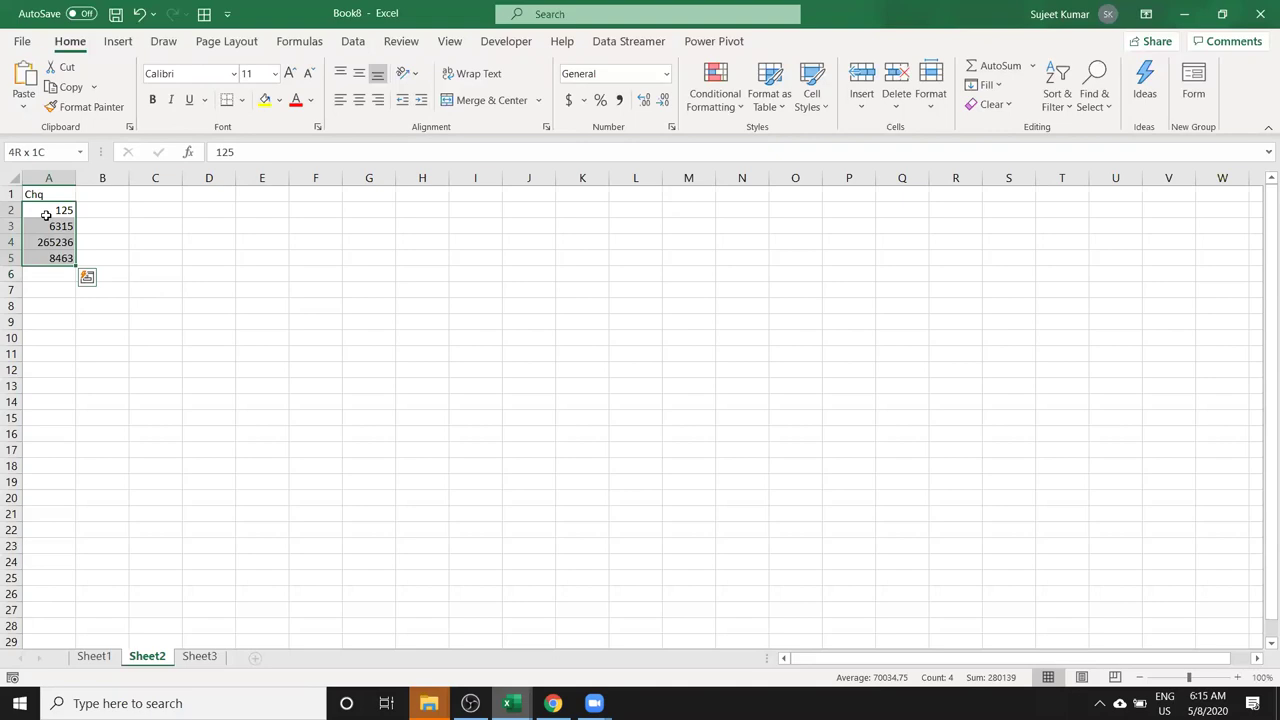
click(671, 127)
click(786, 300)
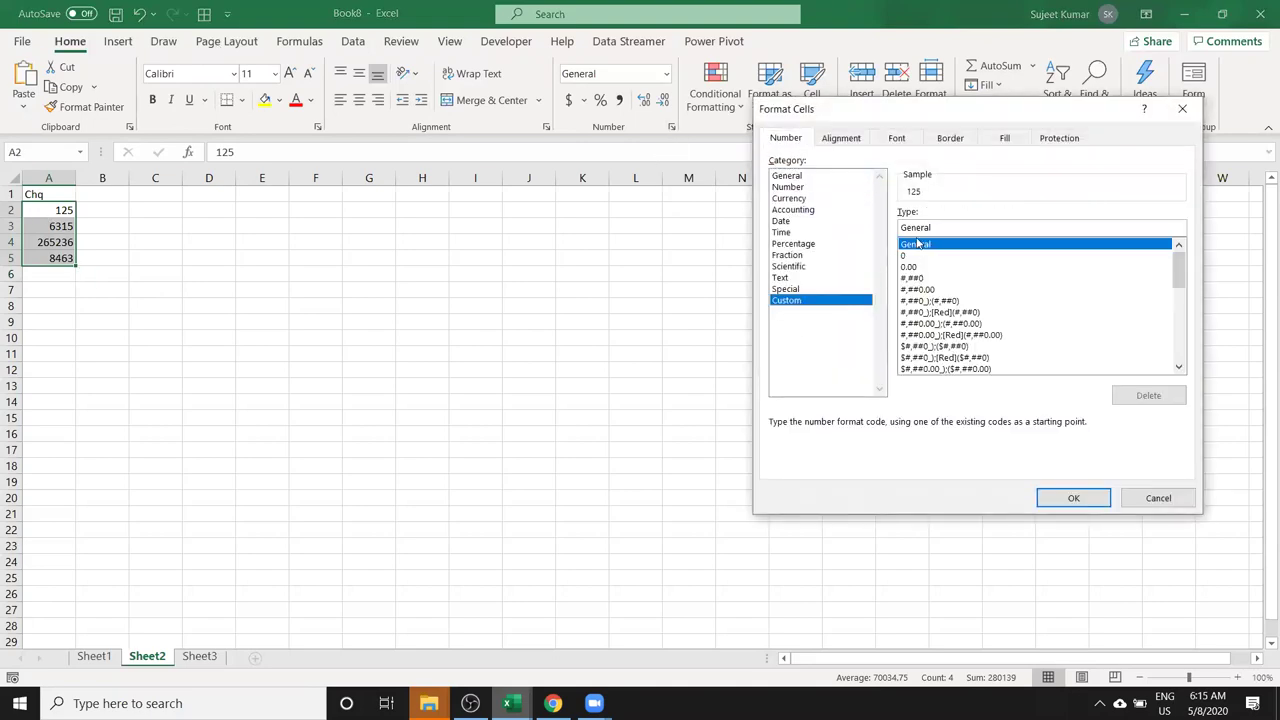
text(0)
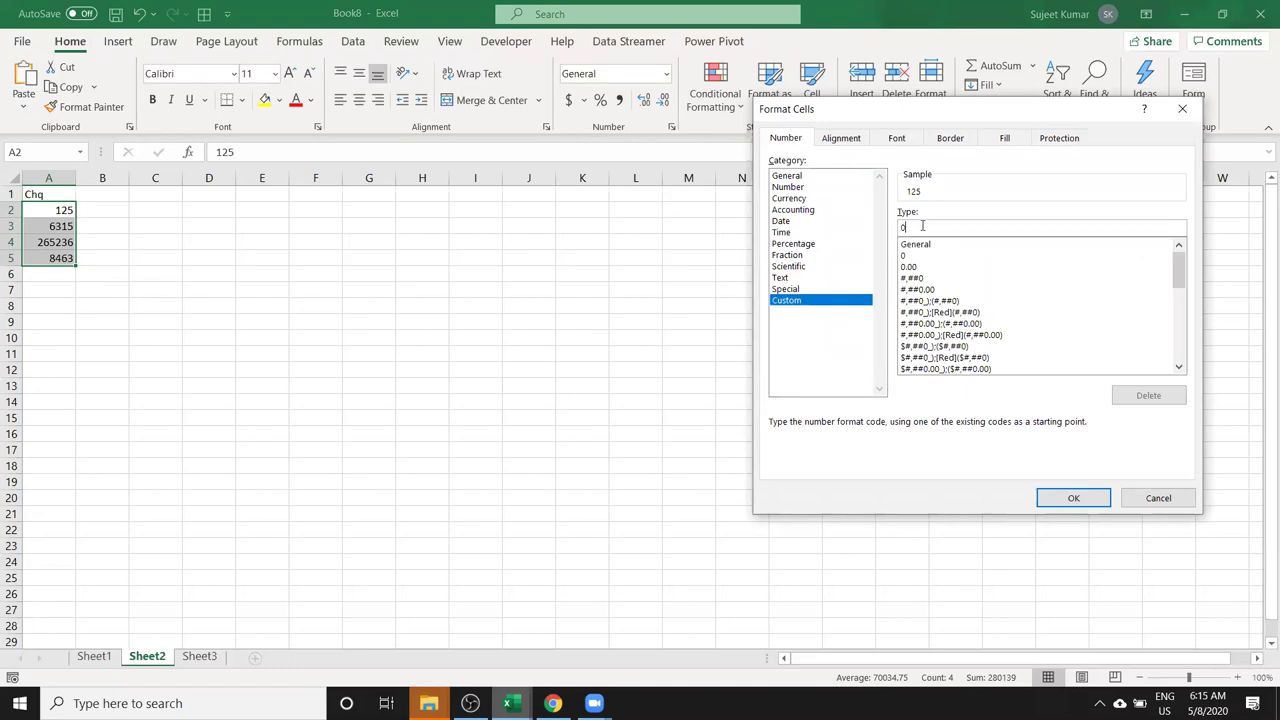
text(00000)
click(1080, 505)
mouse_move(508, 703)
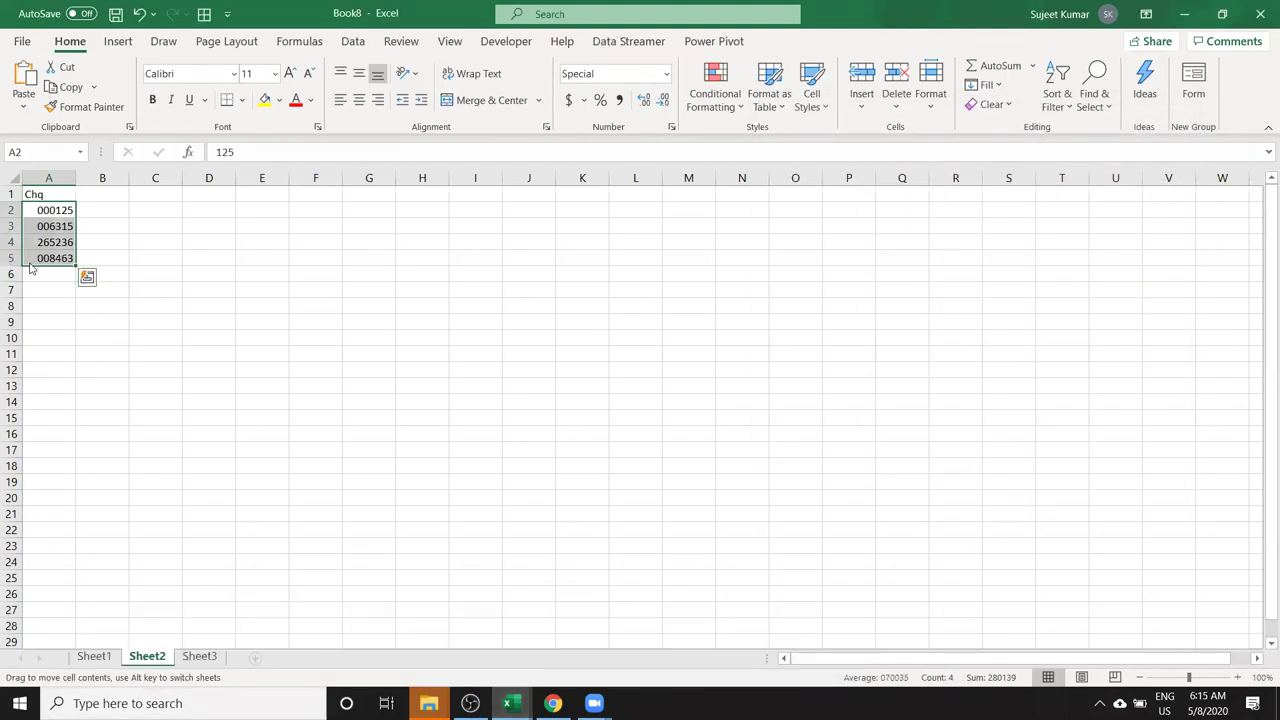
drag(31, 258, 45, 207)
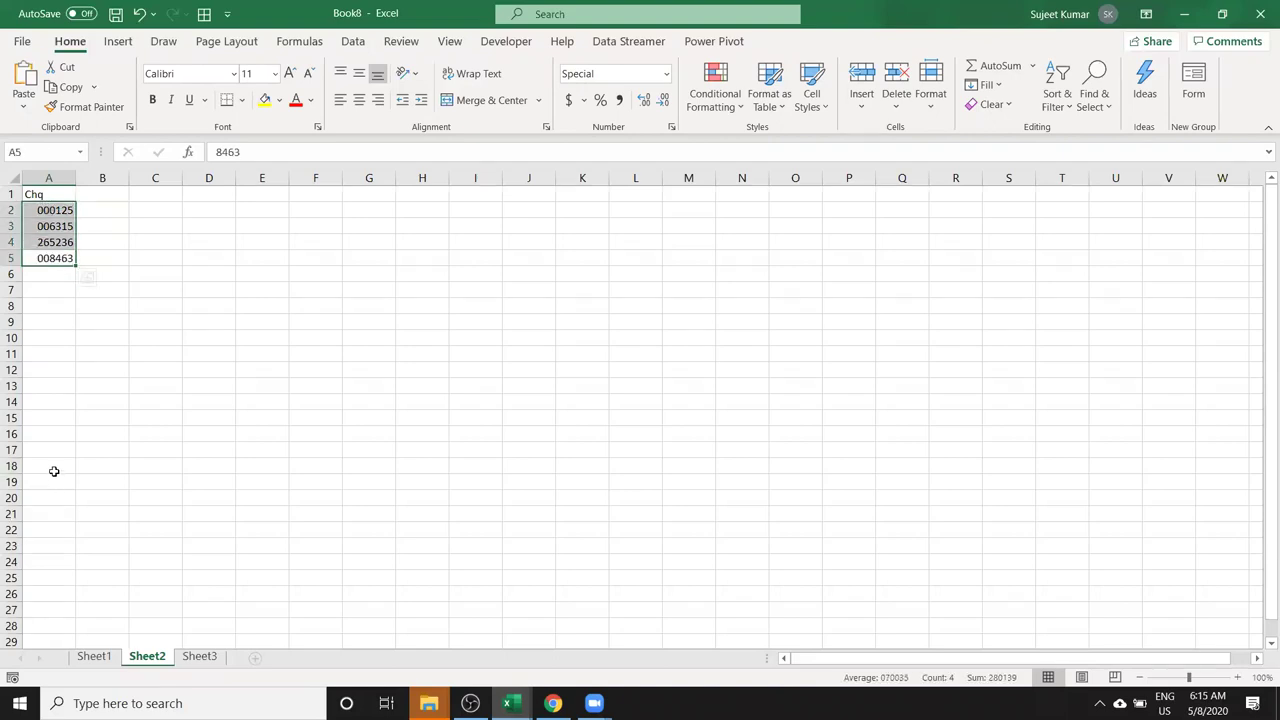
- Add a Mobile header in C1 and try typing a +91 number directly, then cancel it
click(172, 195)
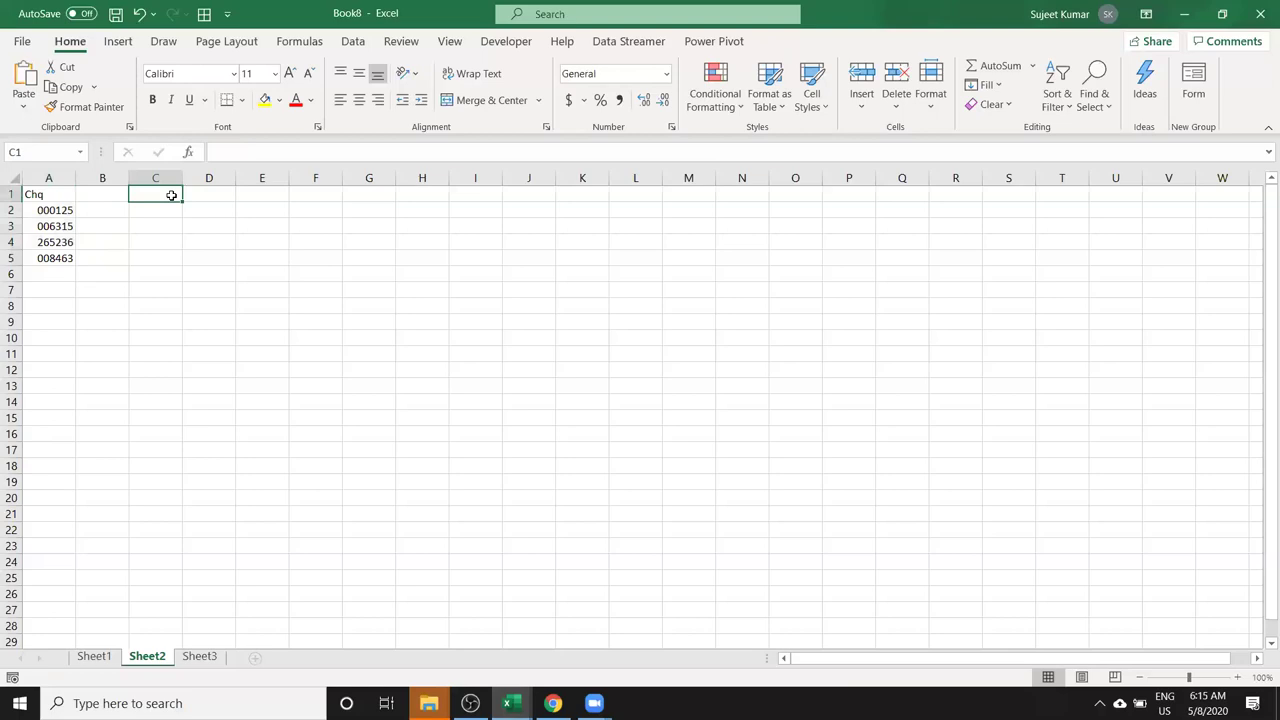
text(Mobile)
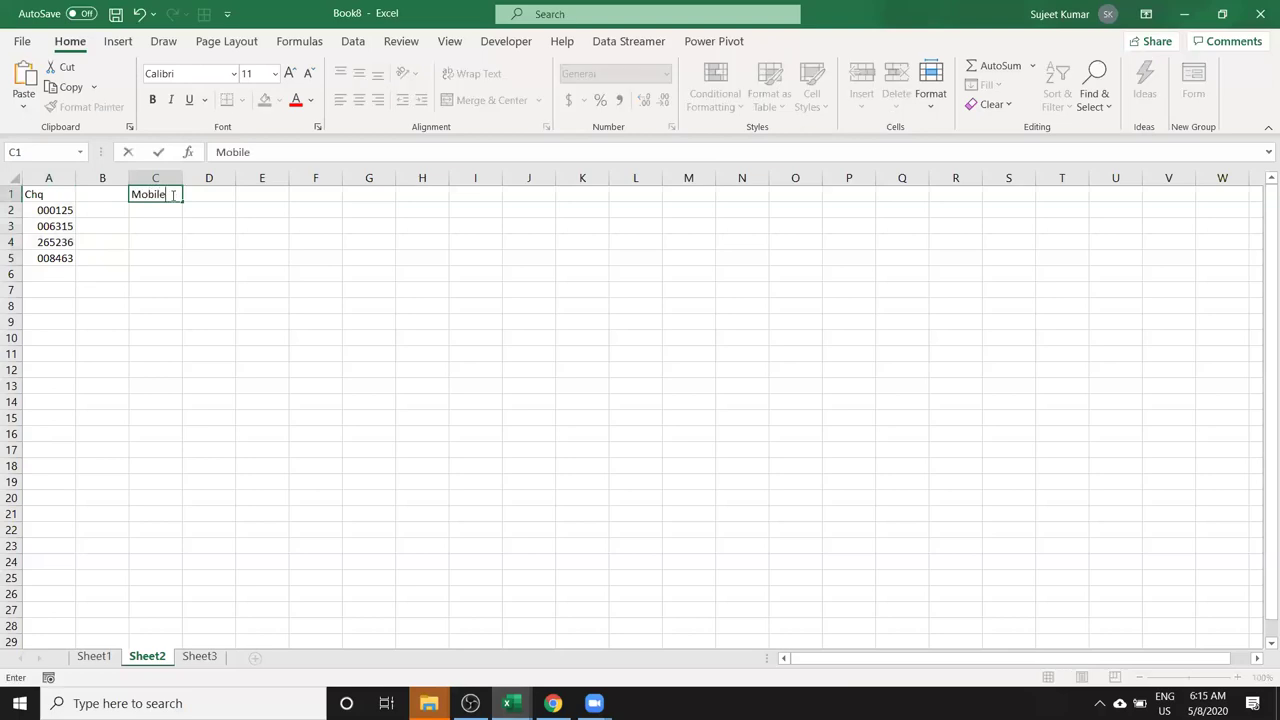
key(Return)
key(Return)
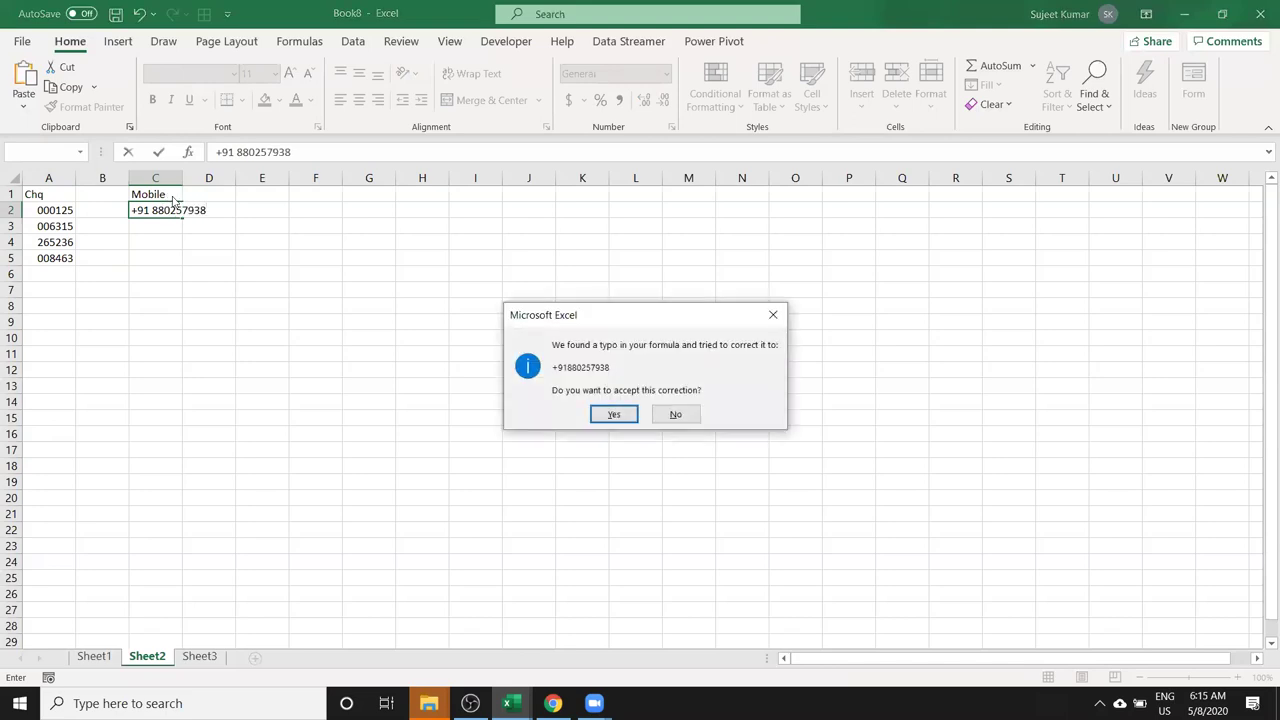
key(Escape)
key(Escape)
text(+)
key(Escape)
text(+)
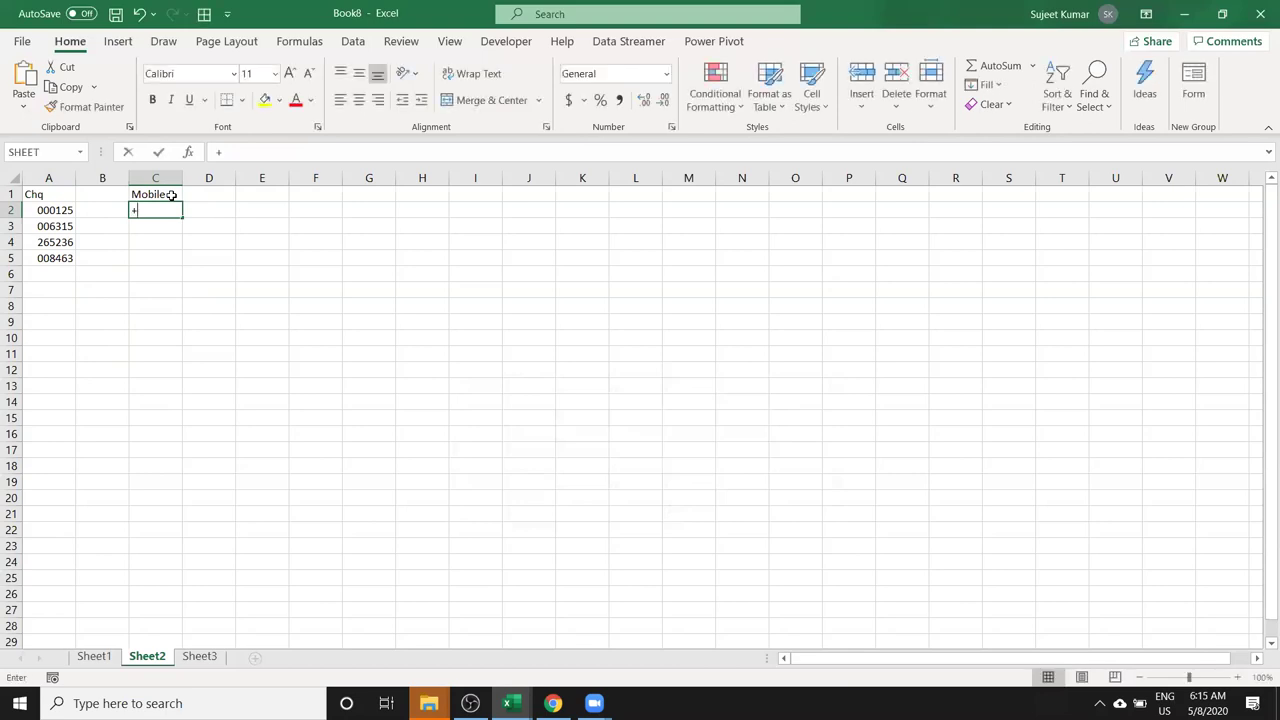
key(Escape)
shift+click(140, 257)
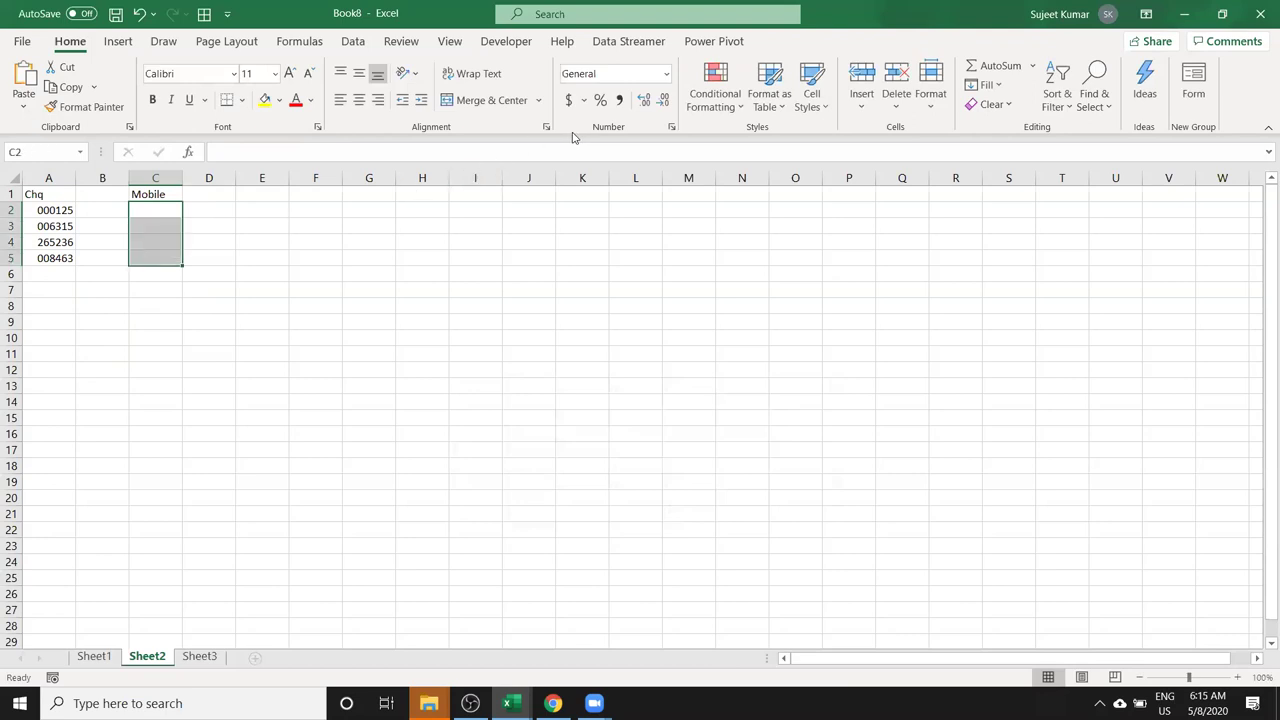
click(671, 127)
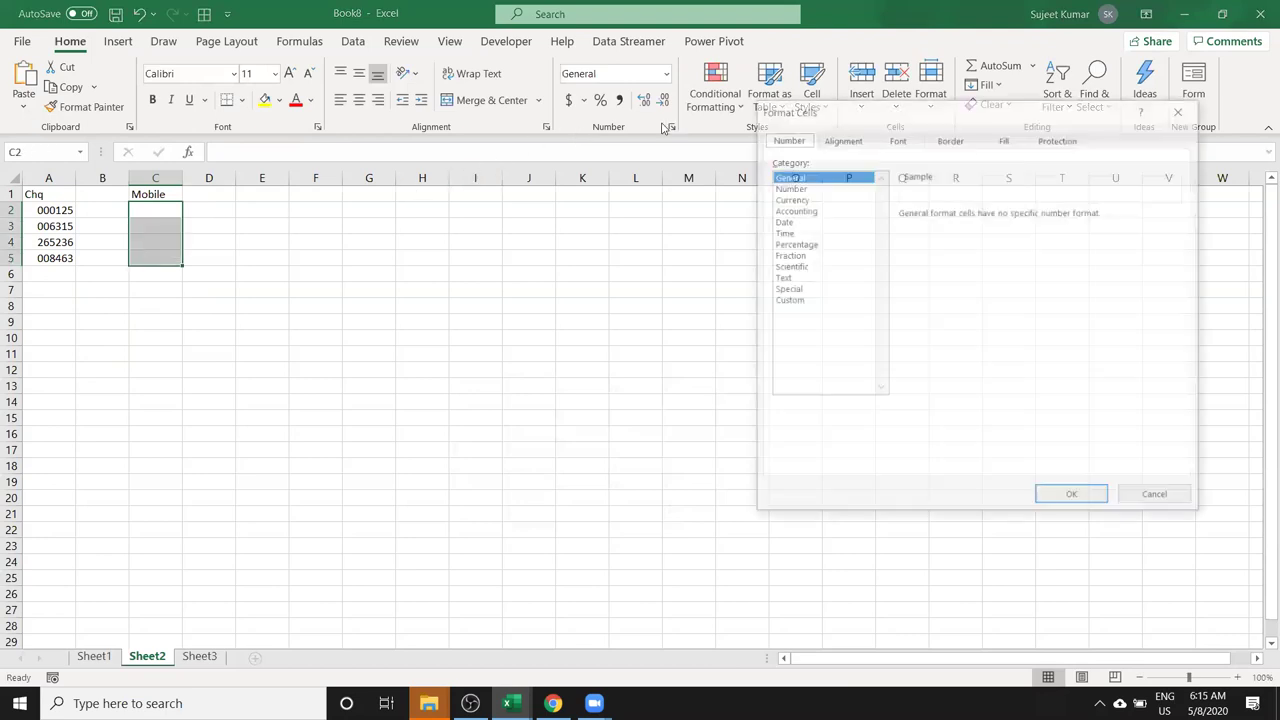
click(794, 300)
double_click(912, 227)
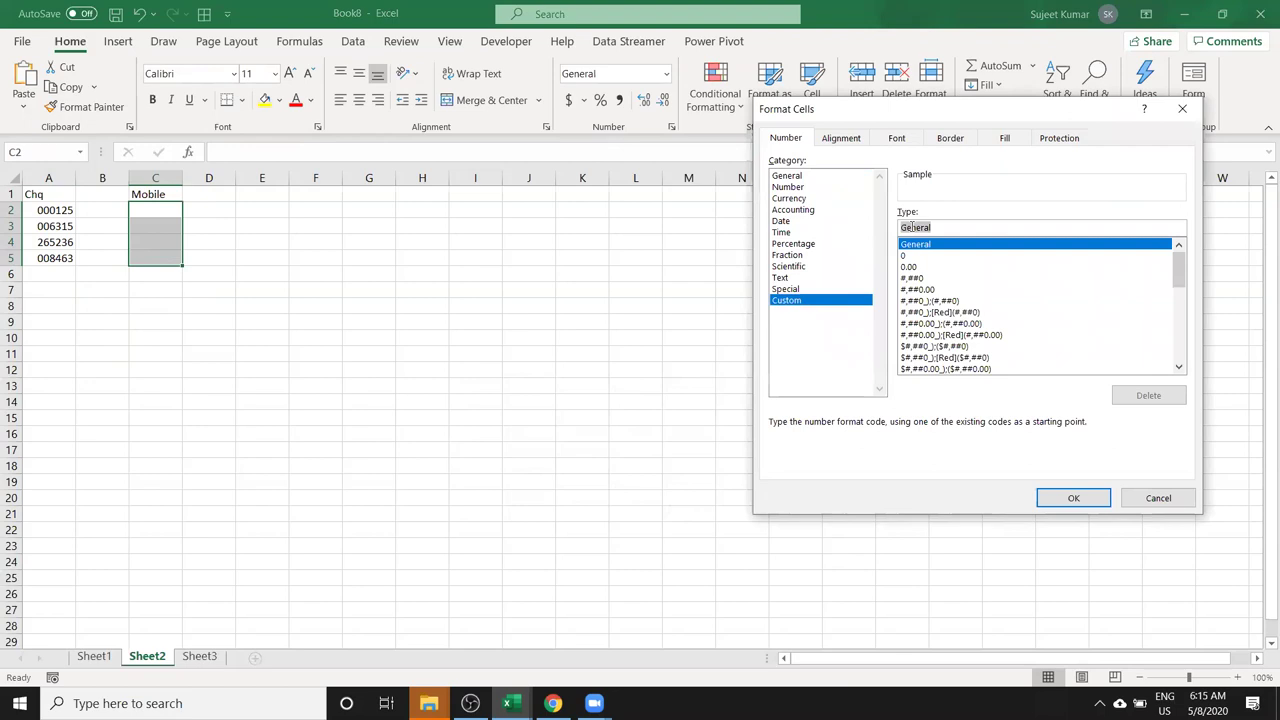
text(+91 0000000000)
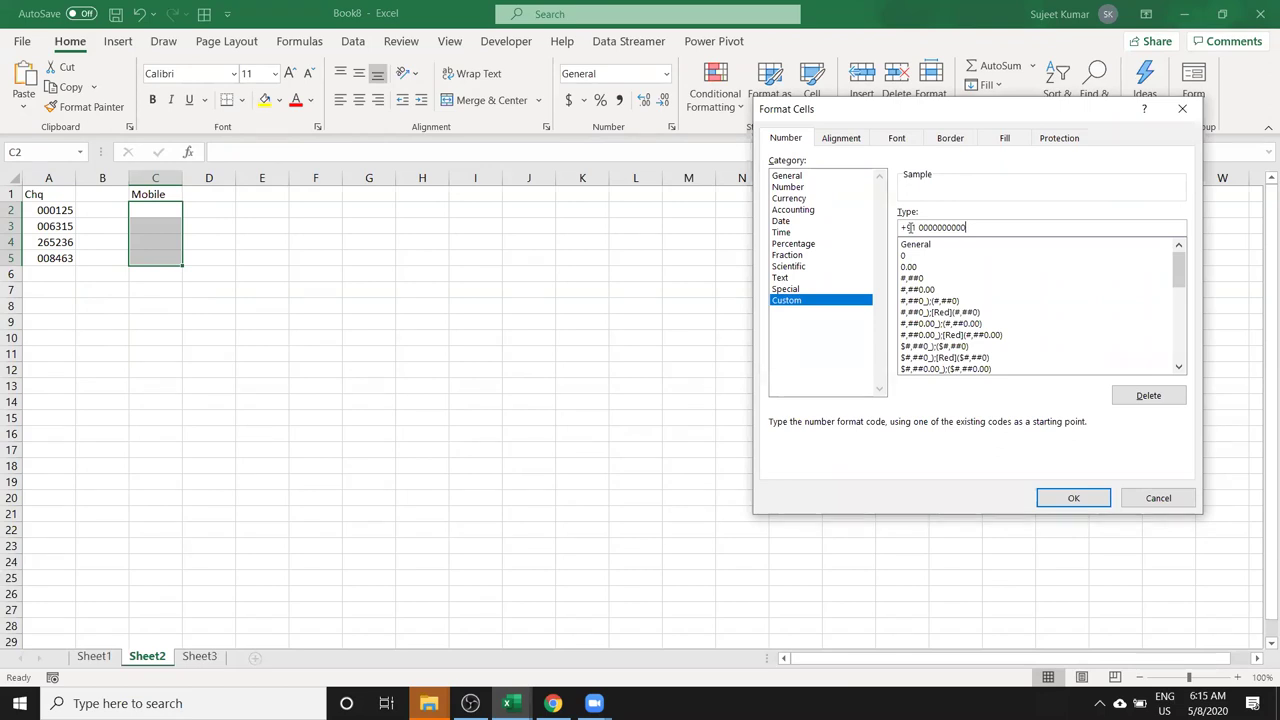
key(Return)
- Enter the ten-digit mobile number in C2 so it displays with the +91 prefix
key(Up)
key(Down)
text(8)
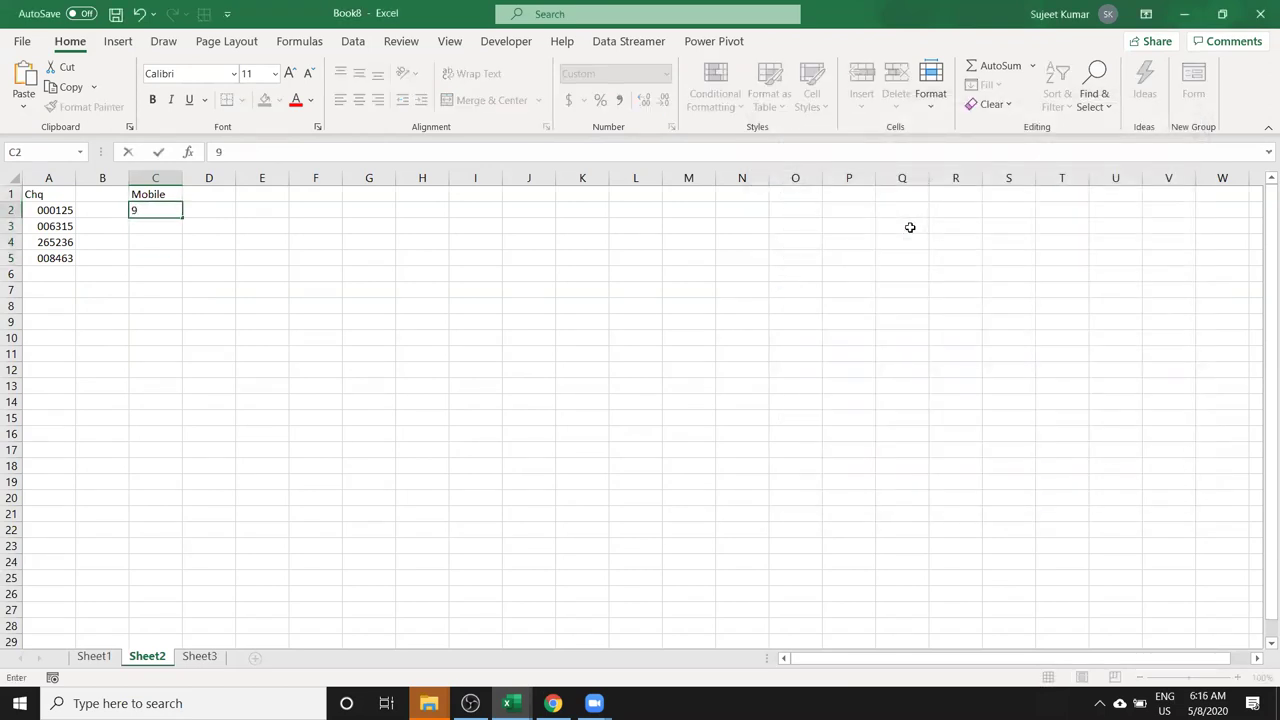
key(Escape)
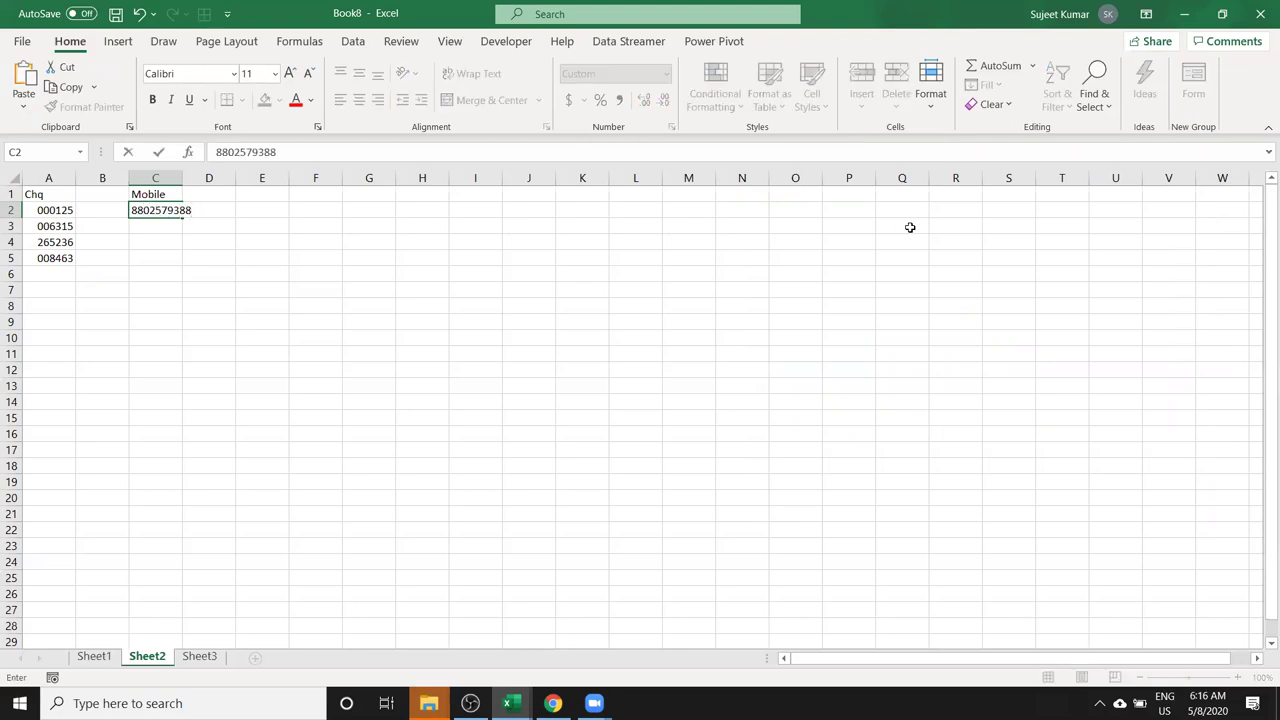
key(Return)
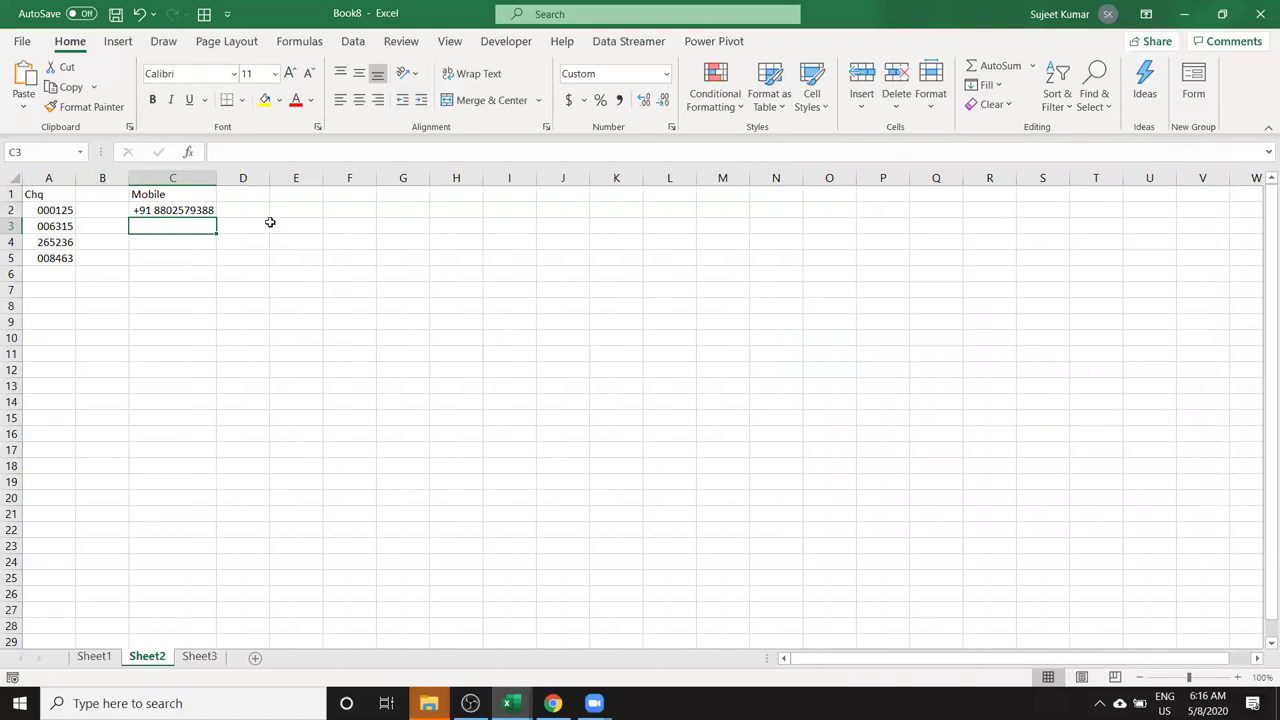
- Enter text MRP 1254 in E8 and =E8+20 in E9, which returns #VALUE!
click(286, 303)
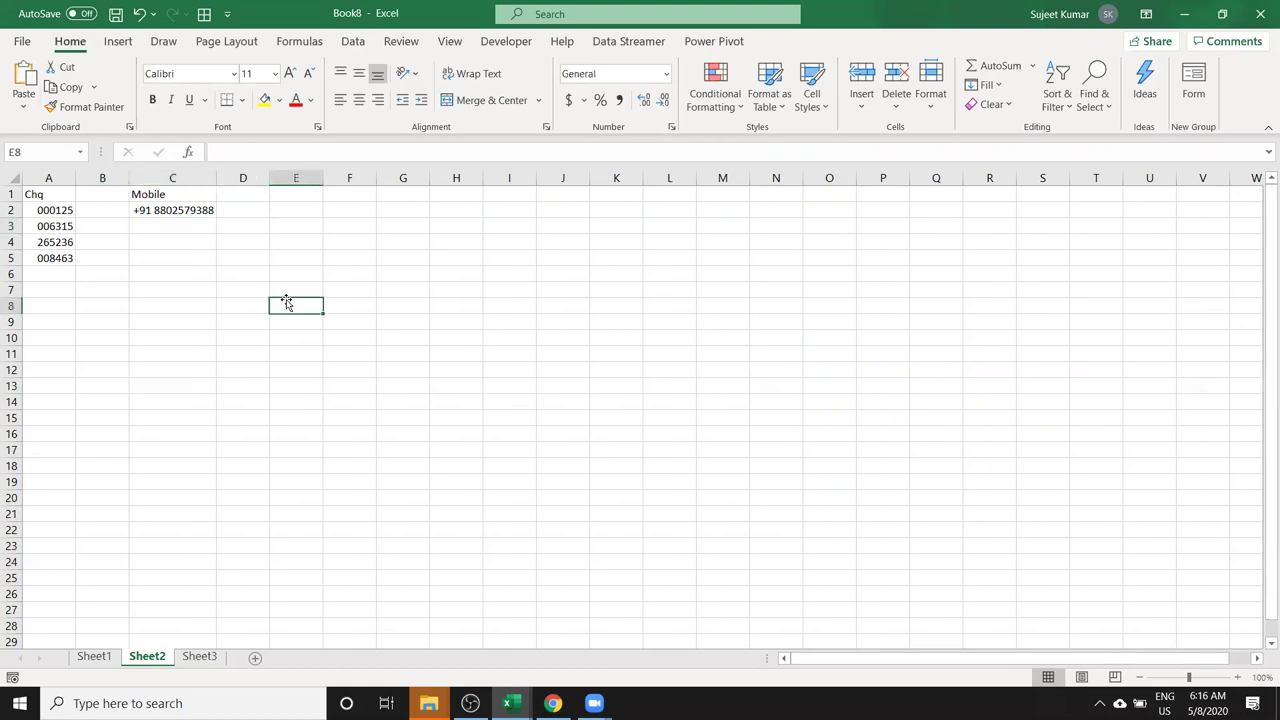
text(MRP 1254)
key(Return)
click(286, 304)
key(Down)
text(=E8+20)
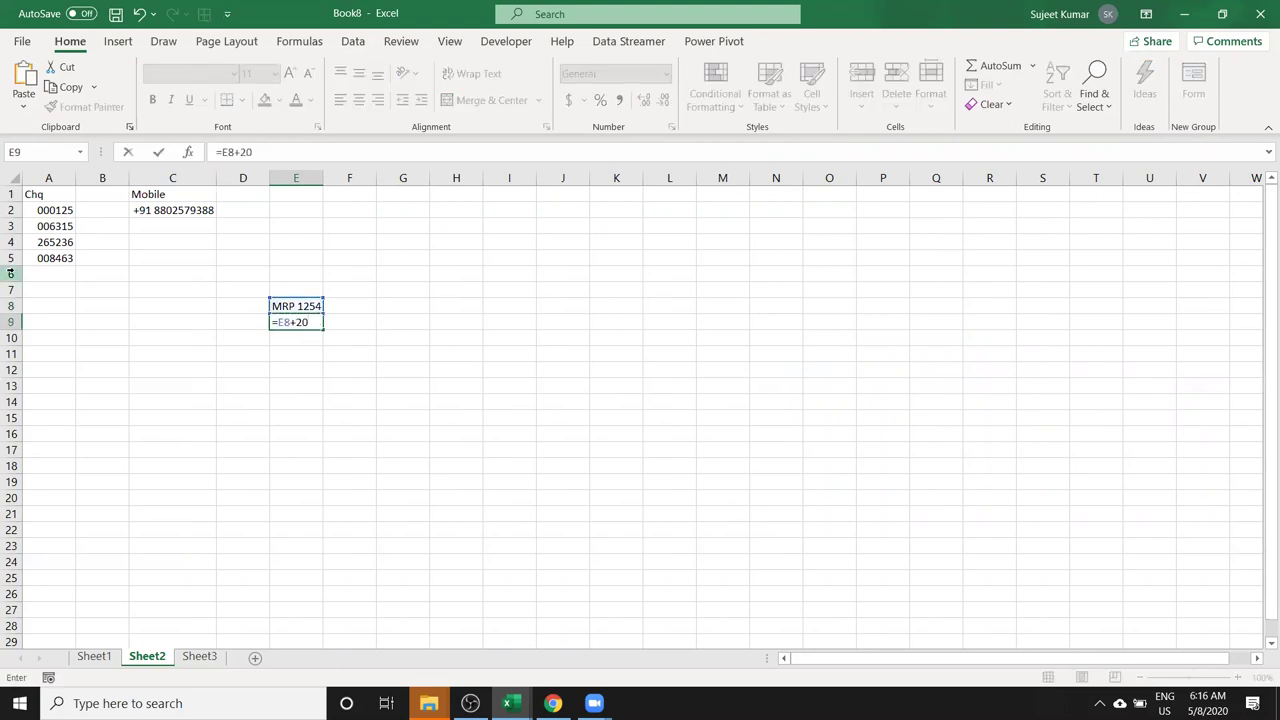
key(Return)
- Put 1520 in E10 and start a custom format "MRP" 000 for it
text(152)
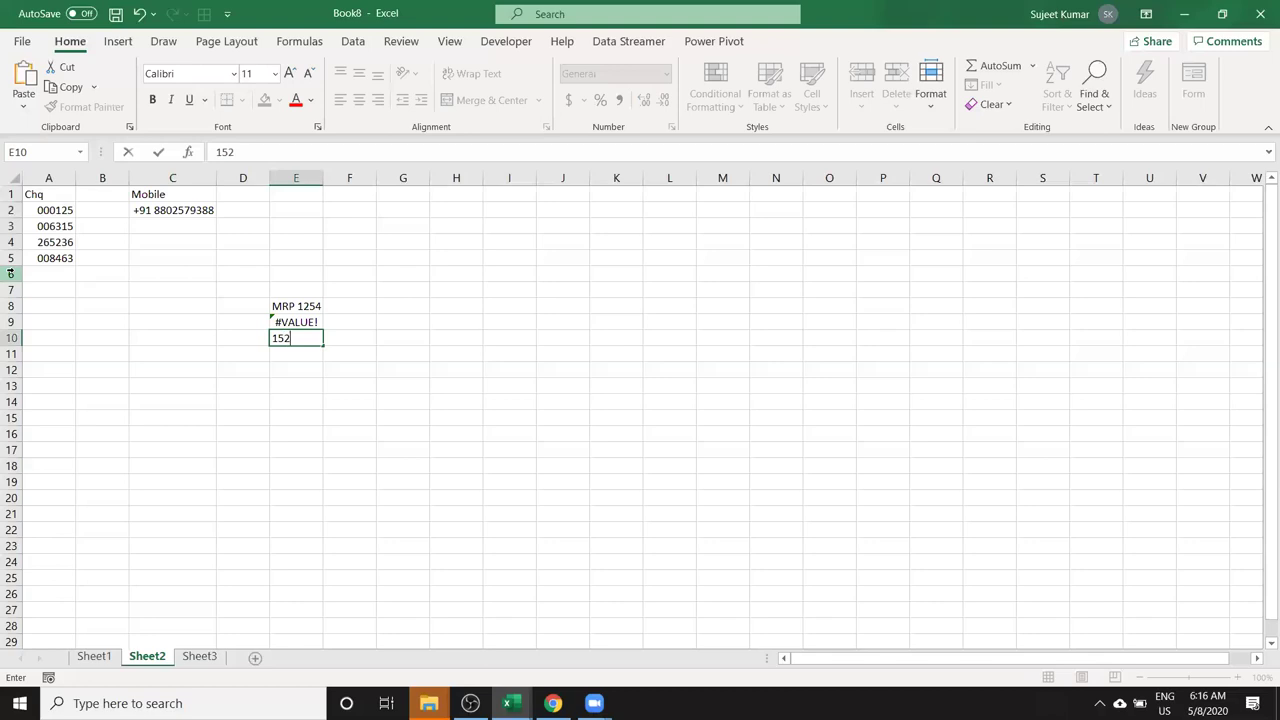
text(0)
key(Return)
key(Up)
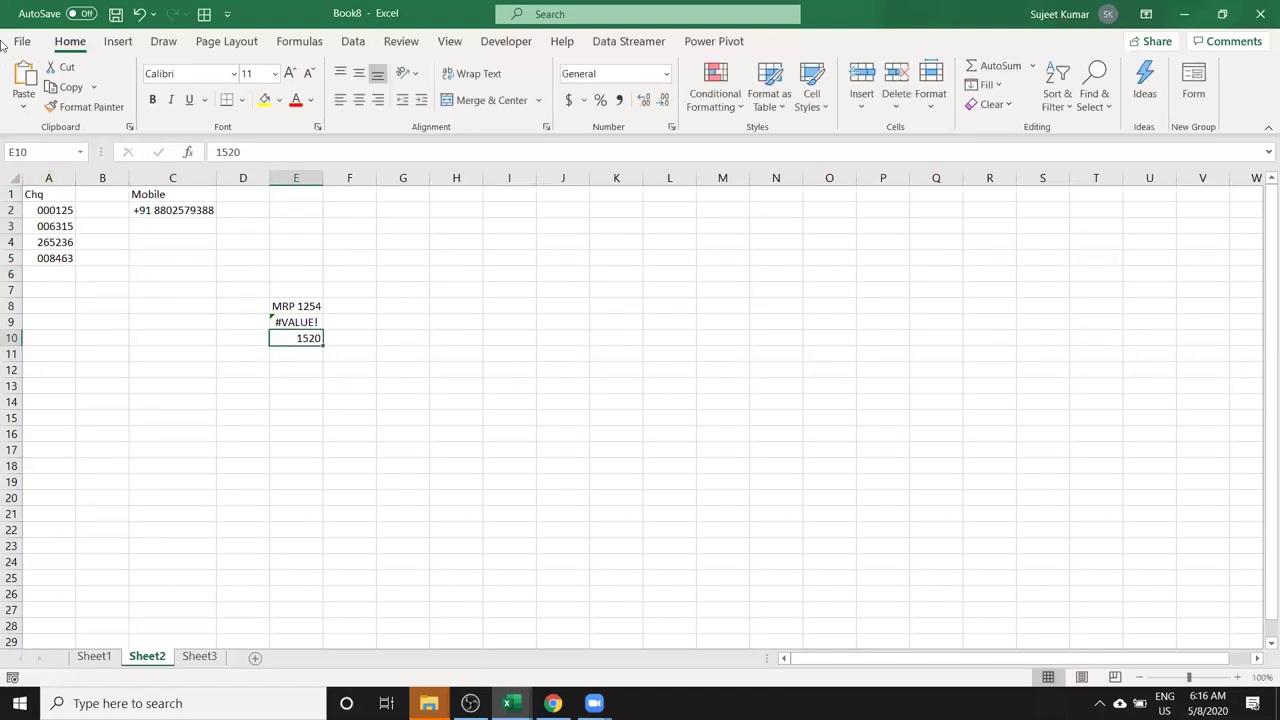
key(ctrl+1)
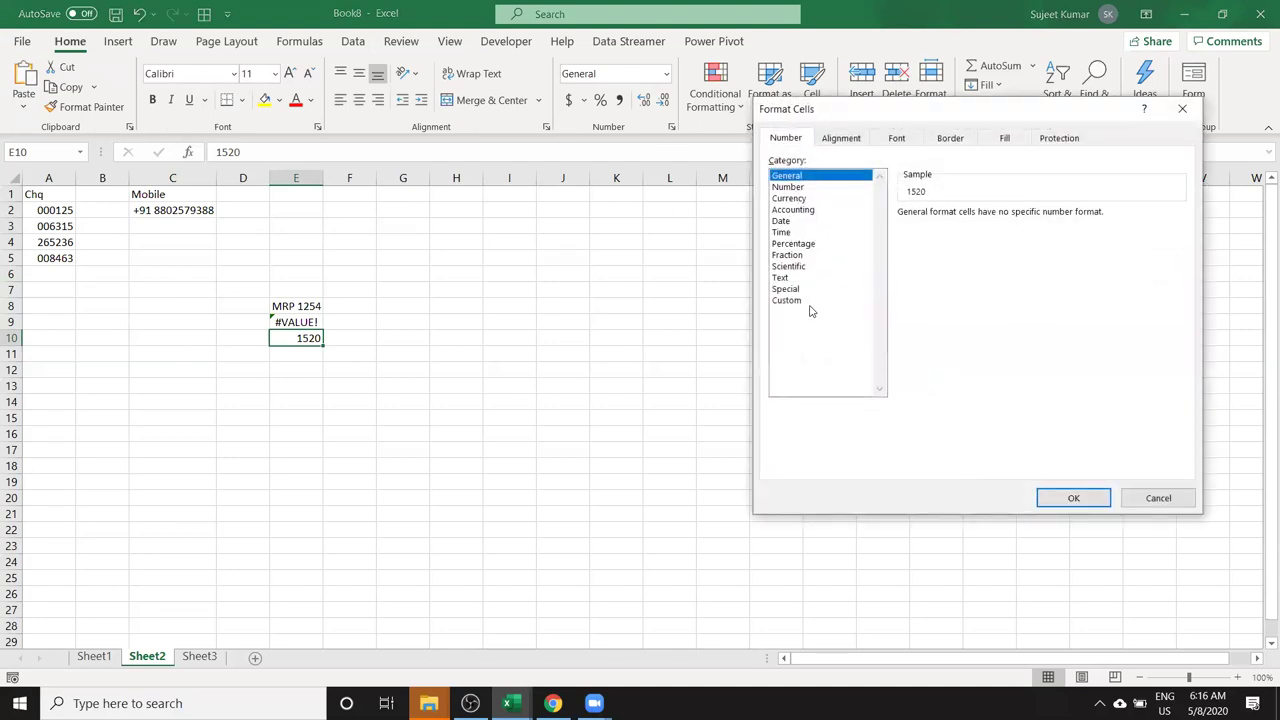
click(808, 301)
double_click(942, 228)
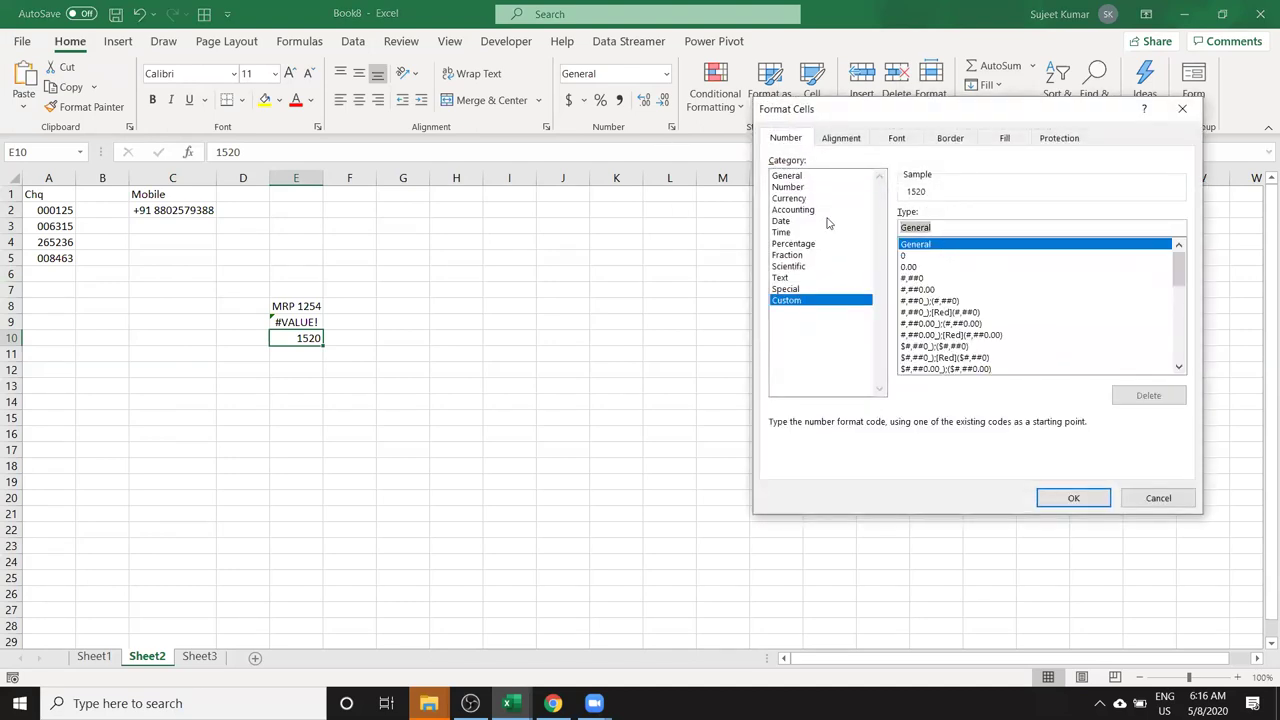
text("MRP" )
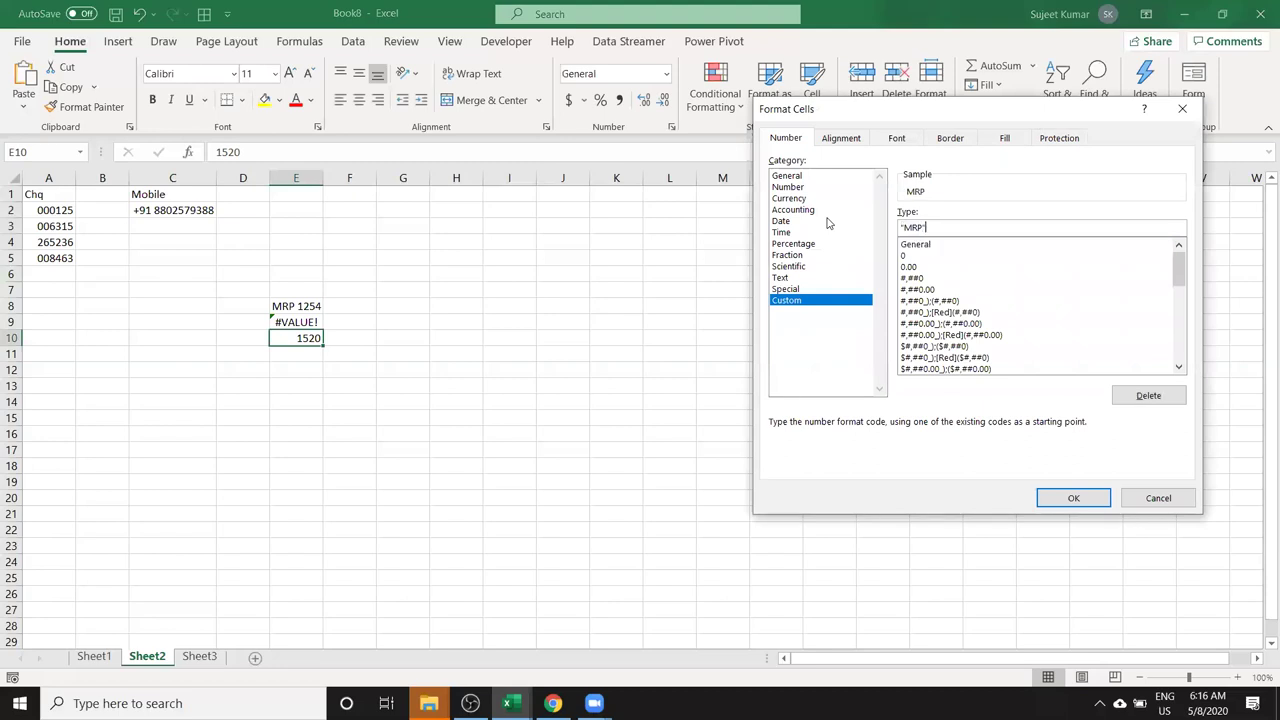
text(000)
- Finish E10's custom format as "MRP" 0 and enter 1542 in C10
key(BackSpace)
key(BackSpace)
key(Return)
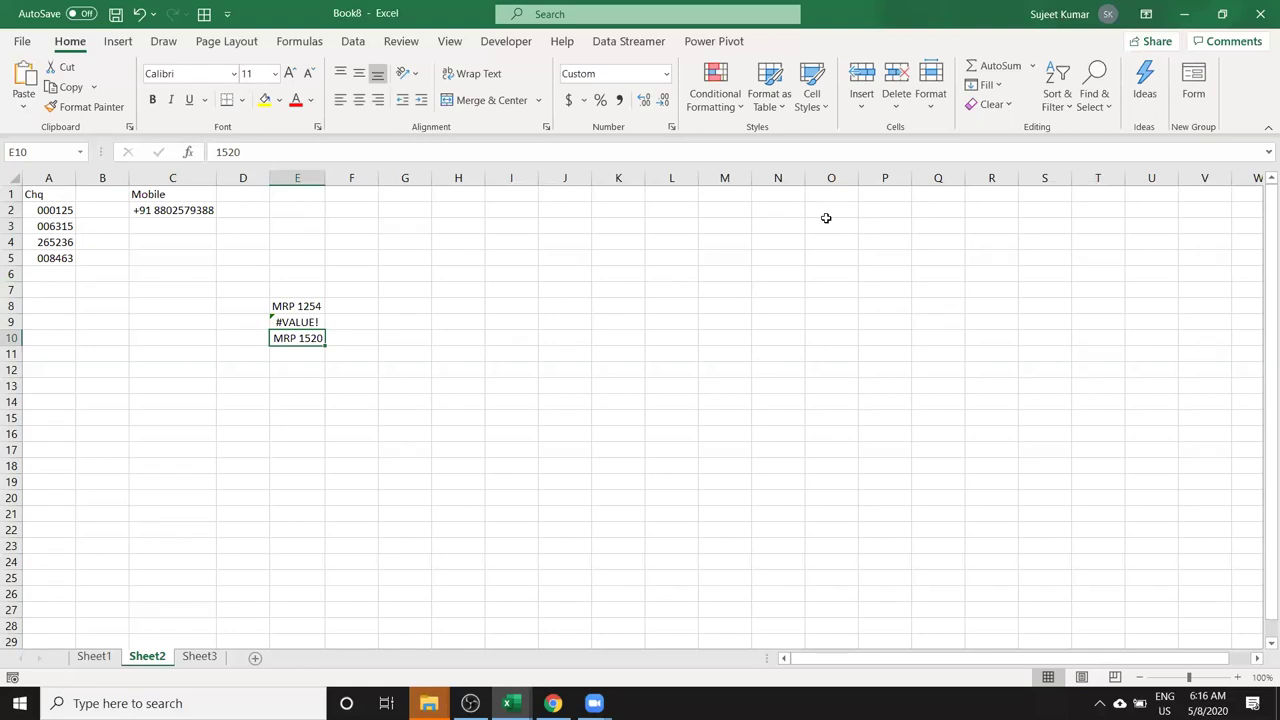
key(Left)
key(Left)
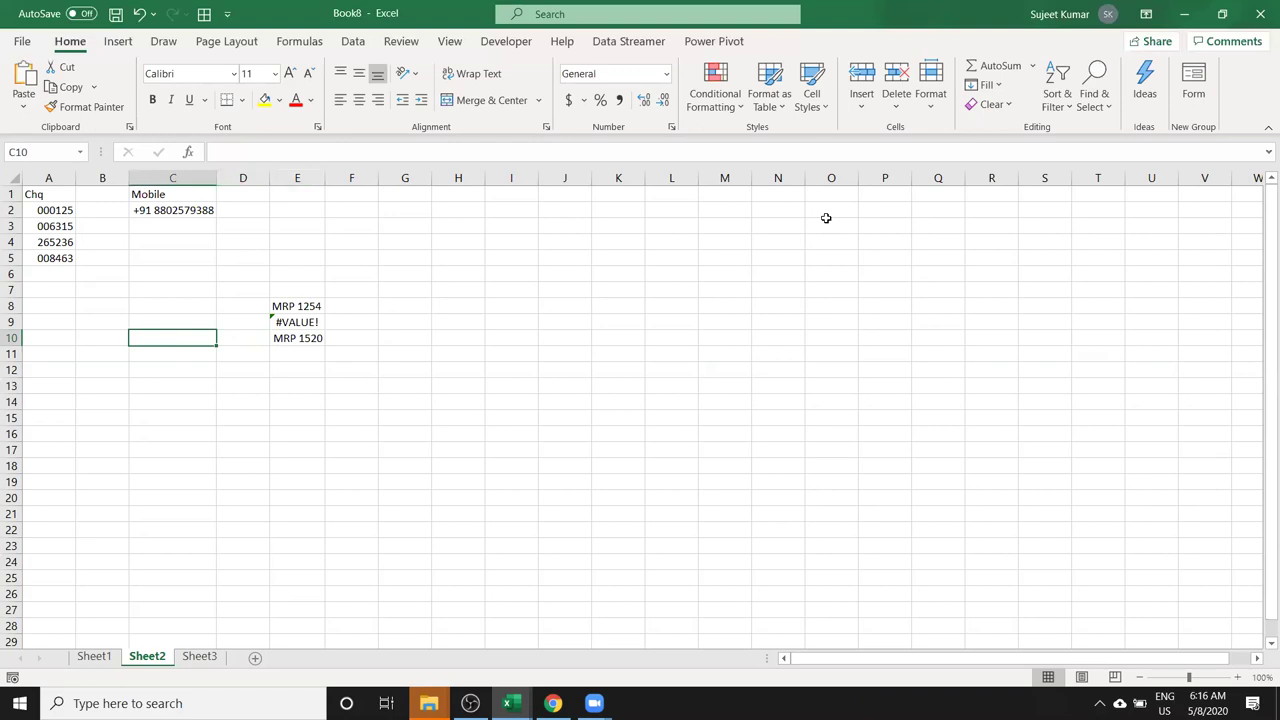
text(1542)
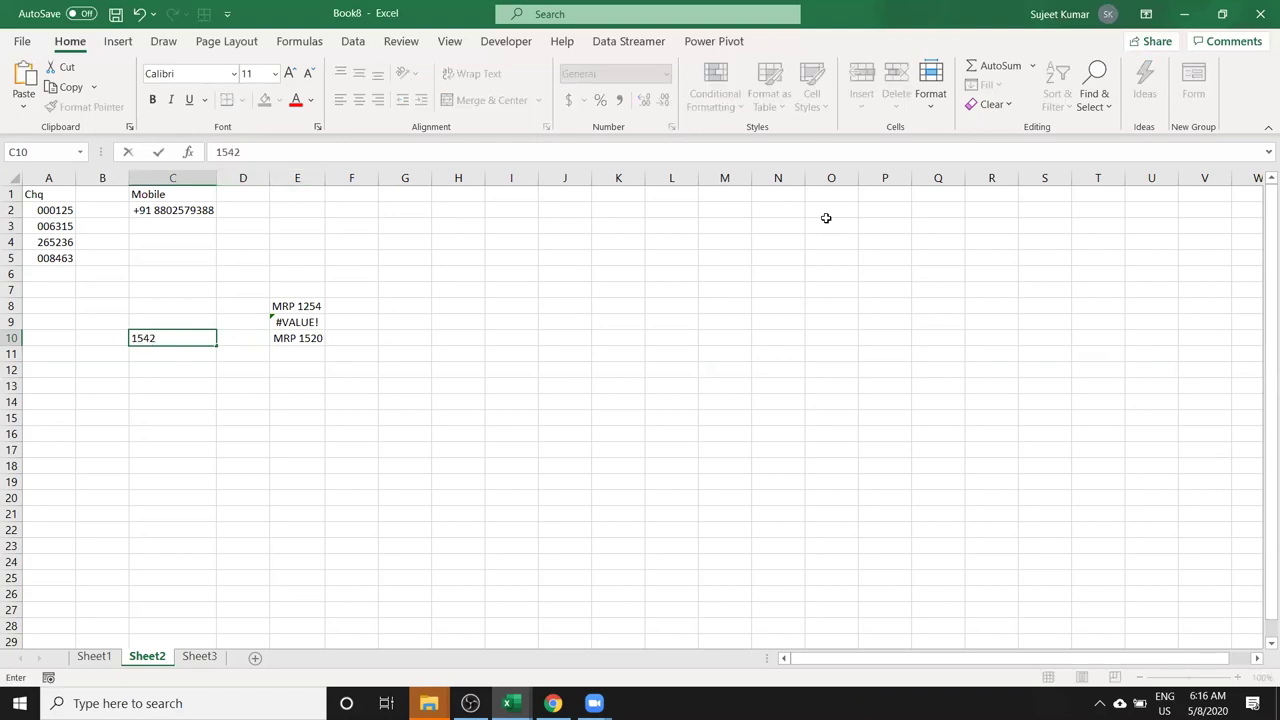
key(Return)
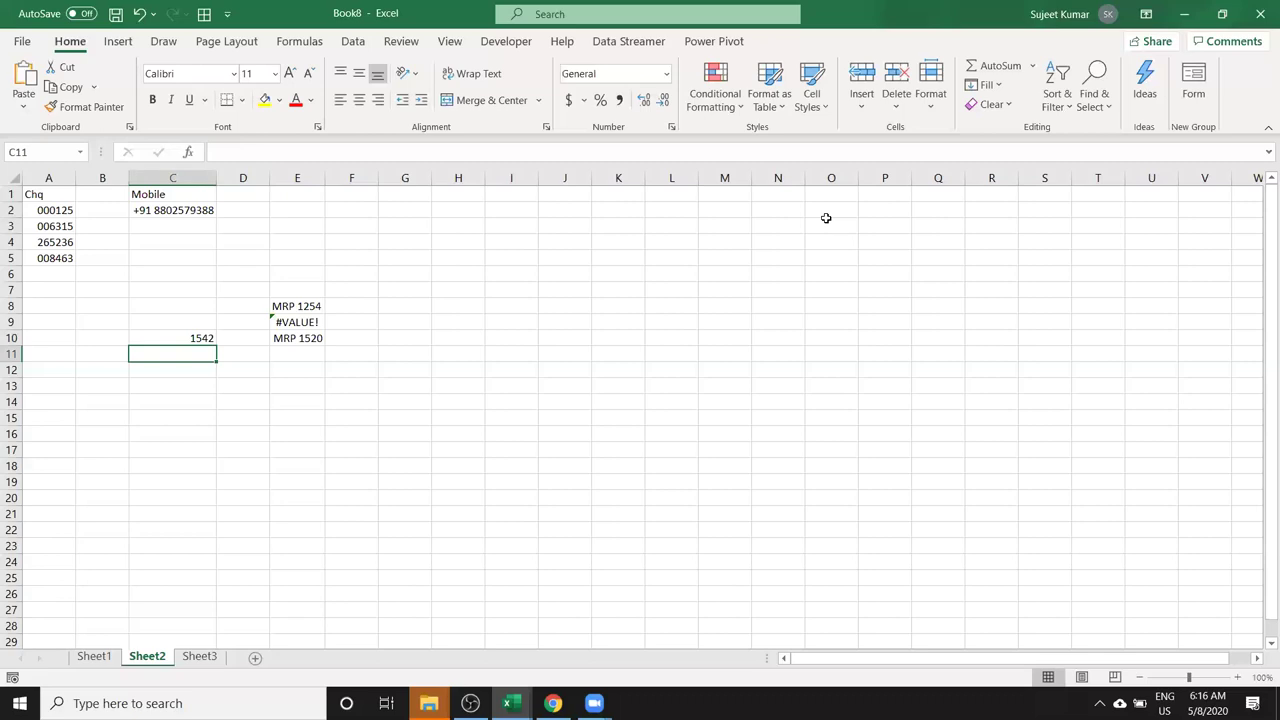
- Check E10 in edit mode to confirm its underlying value is still 1520
key(Up)
key(Right)
key(Right)
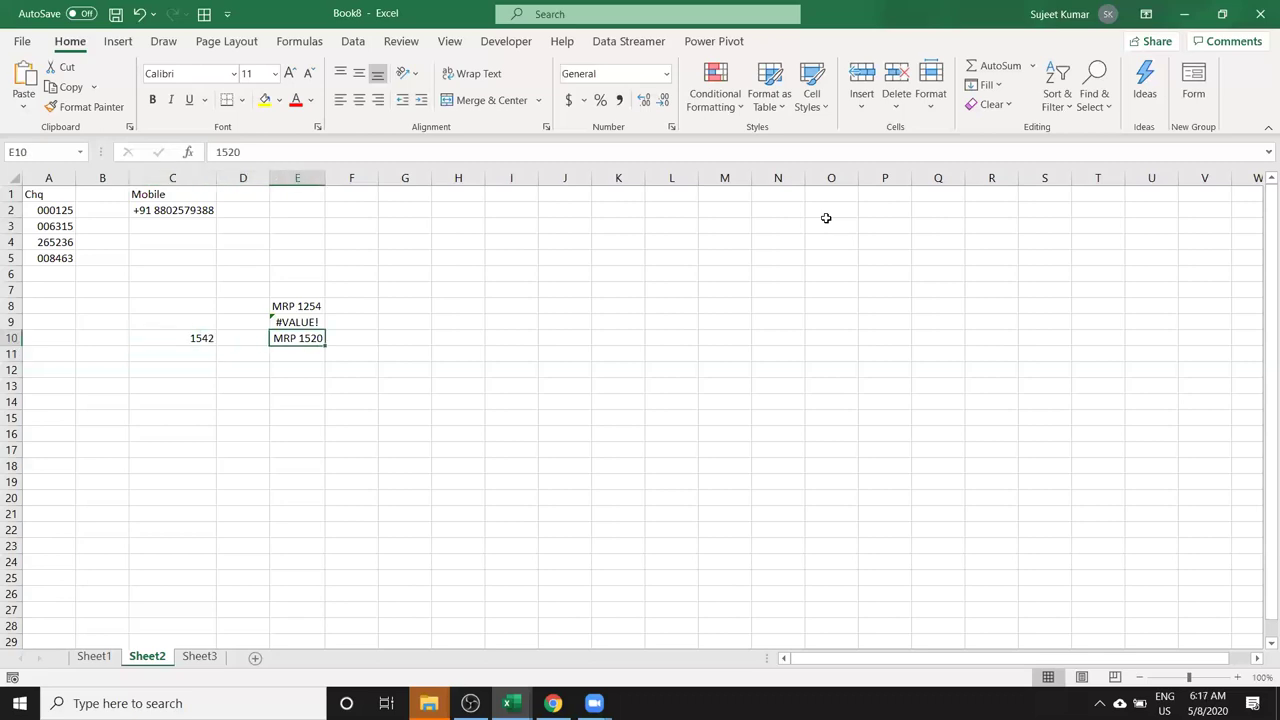
key(F2)
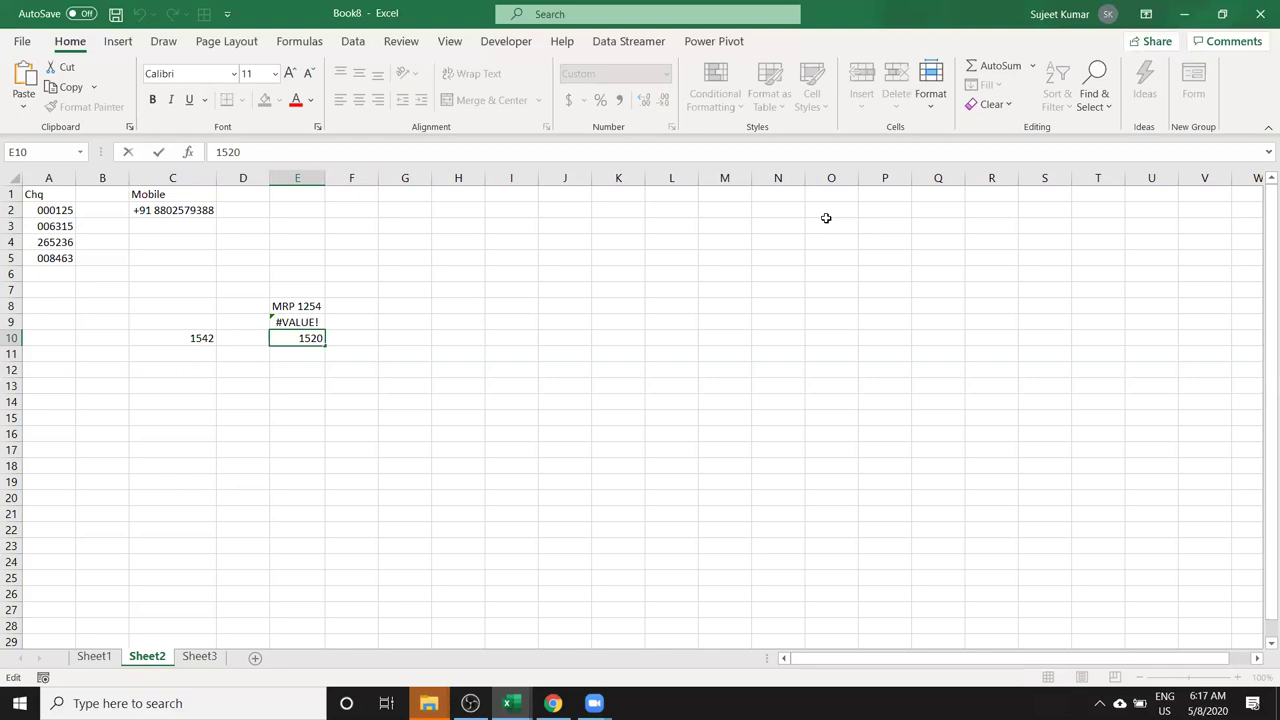
key(Escape)
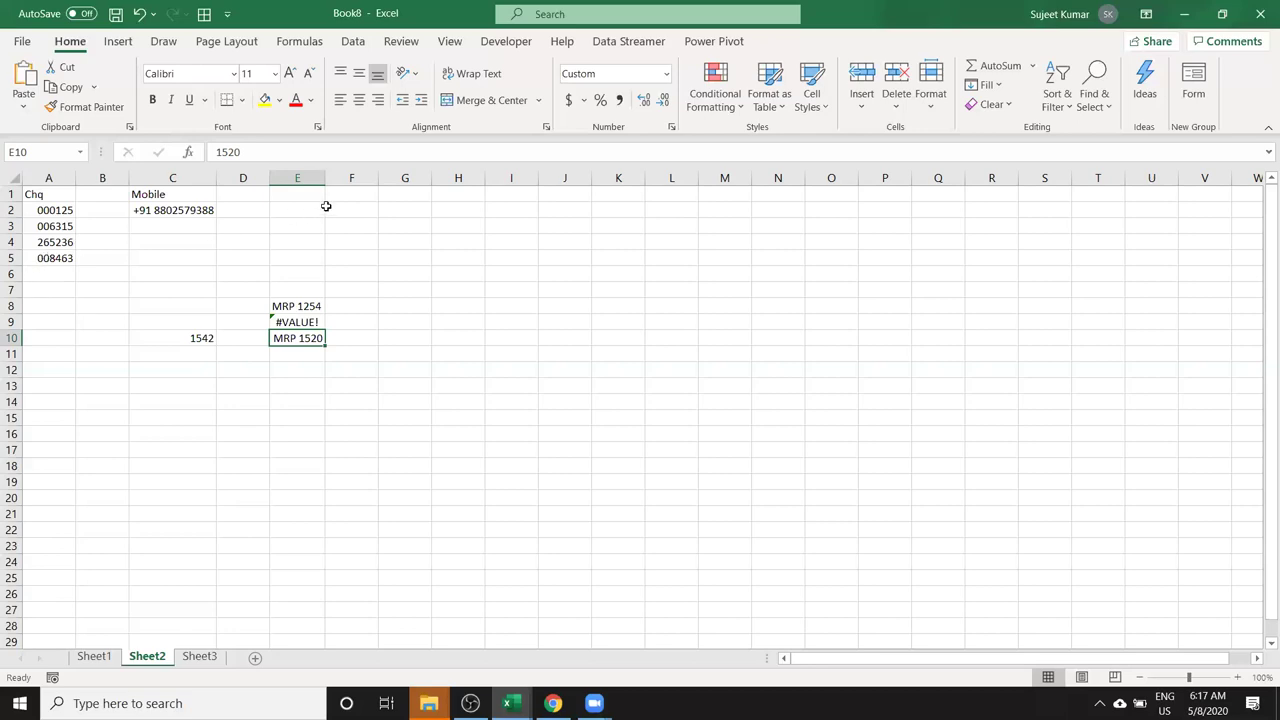
- Insert today's date into G2 with Ctrl+;
click(386, 206)
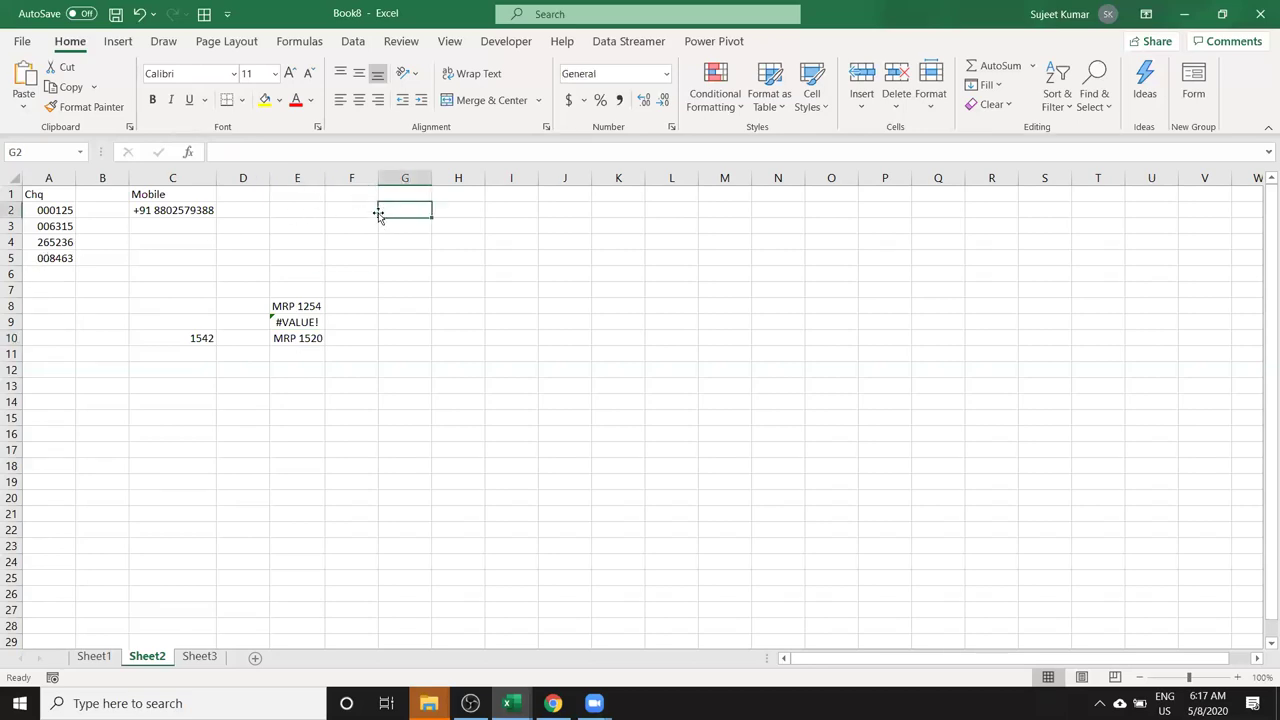
key(ctrl+semicolon)
key(Return)
key(Up)
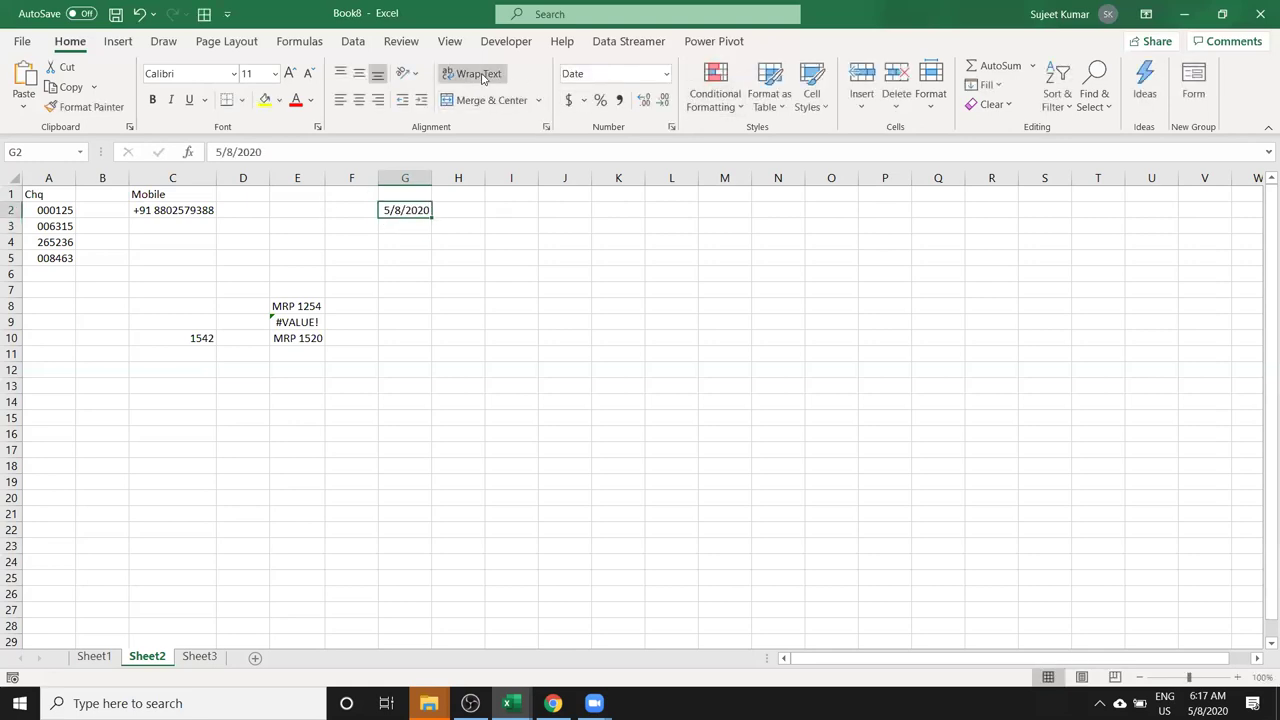
- Launch the Visual Basic editor from the Developer tab, then switch back and resize the workbook window
click(497, 45)
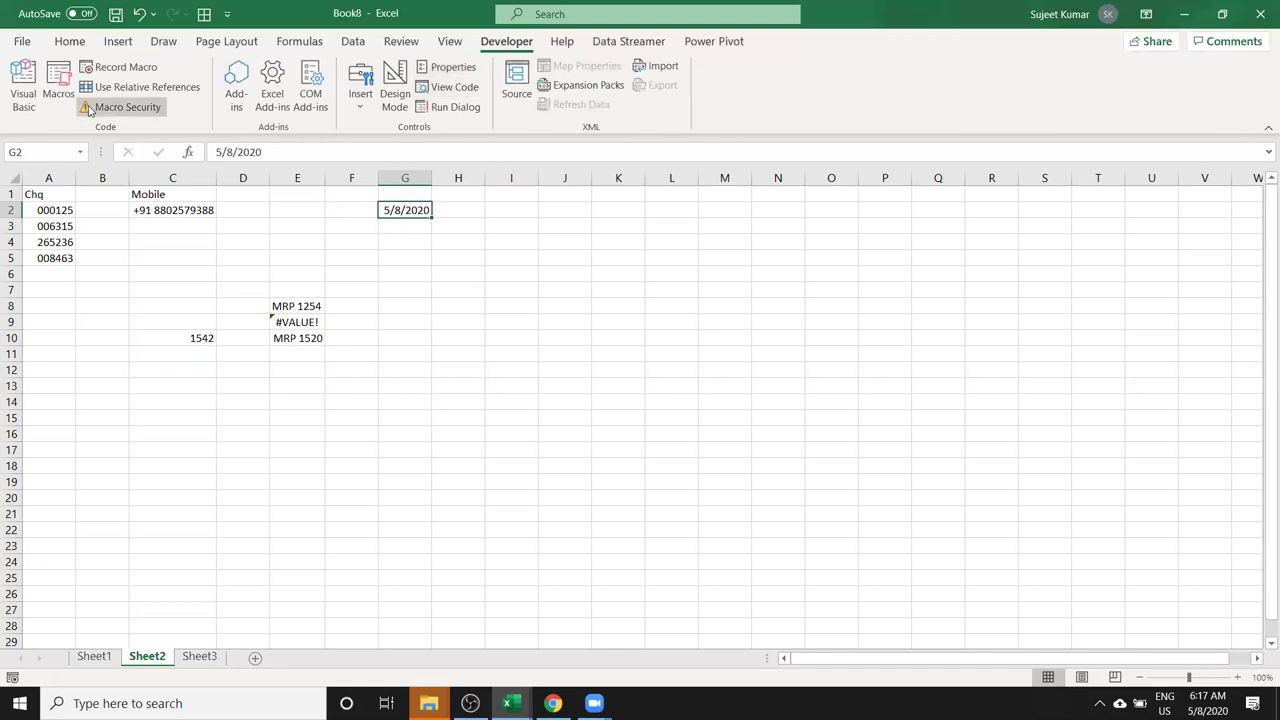
click(23, 100)
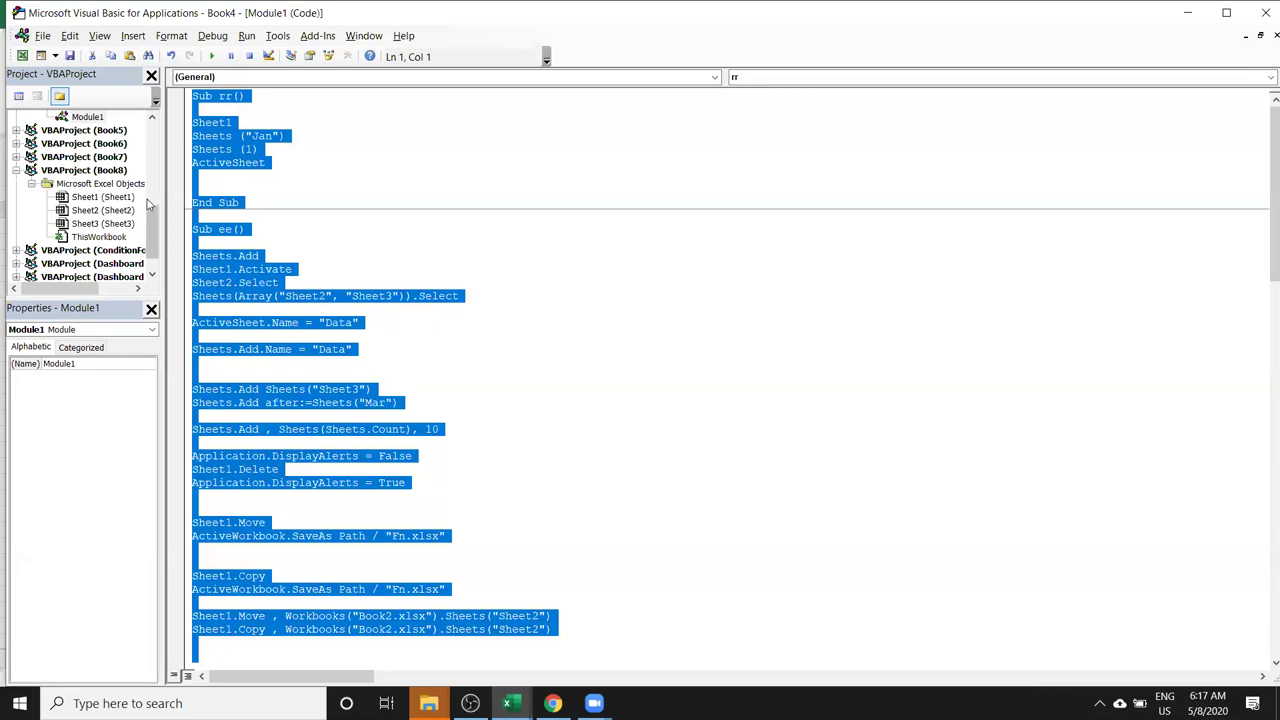
click(421, 139)
key(alt+F11)
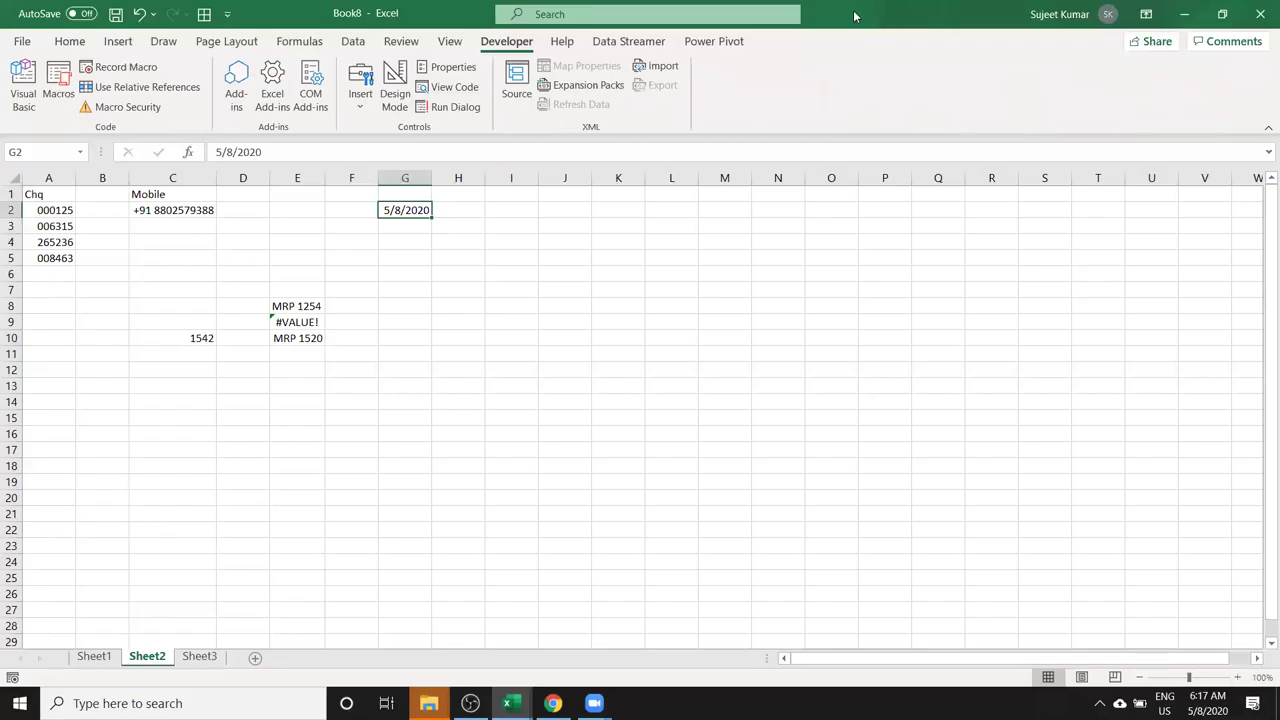
double_click(854, 15)
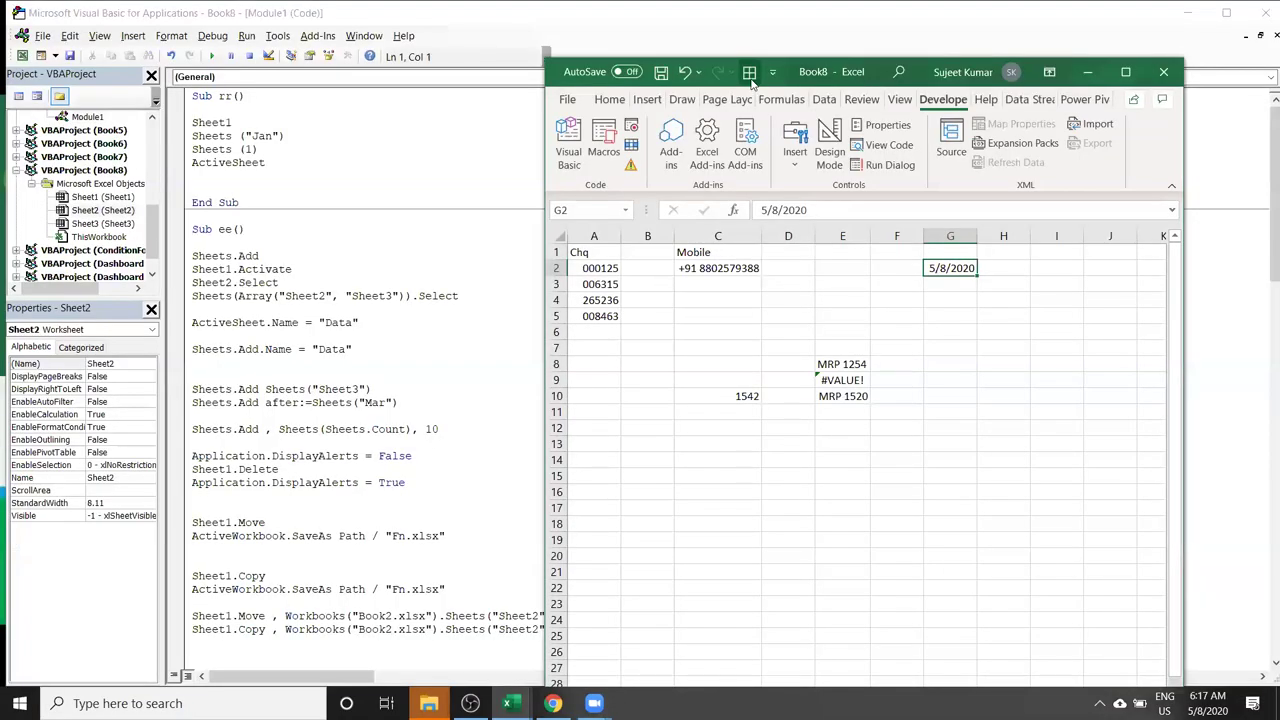
click(1125, 72)
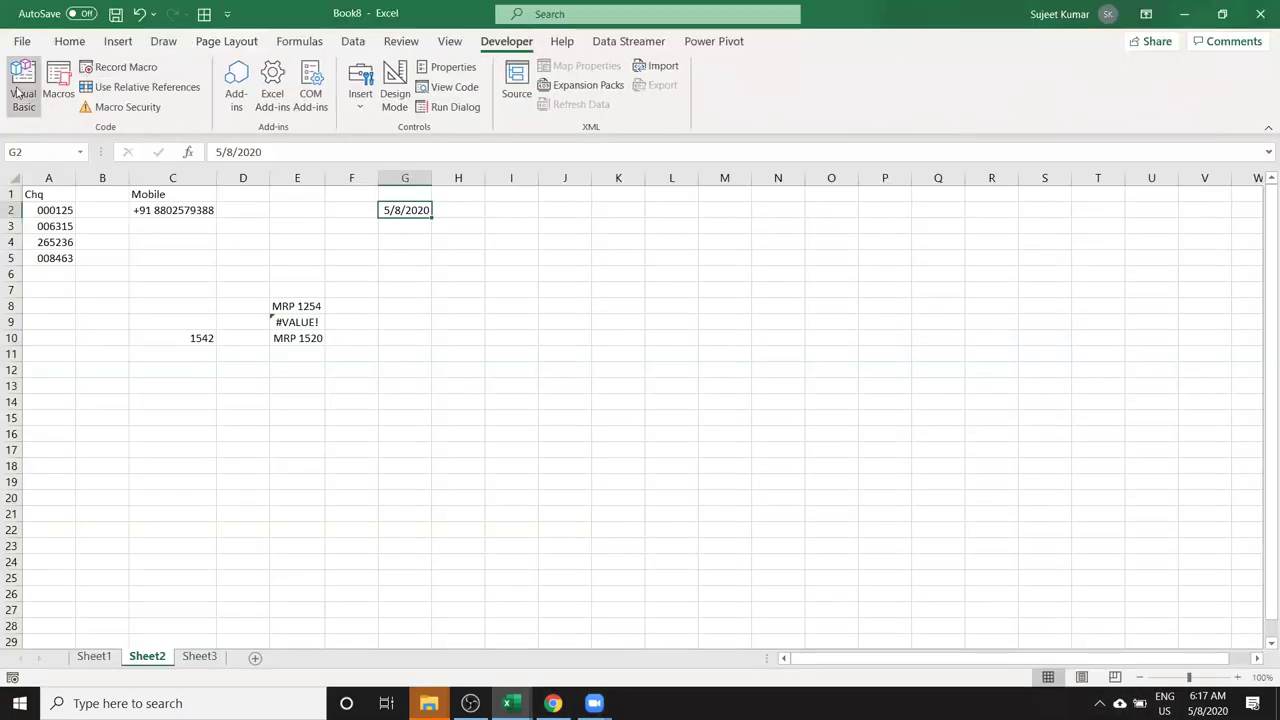
- Reopen Visual Basic and insert a new module into the Book8 project
click(23, 90)
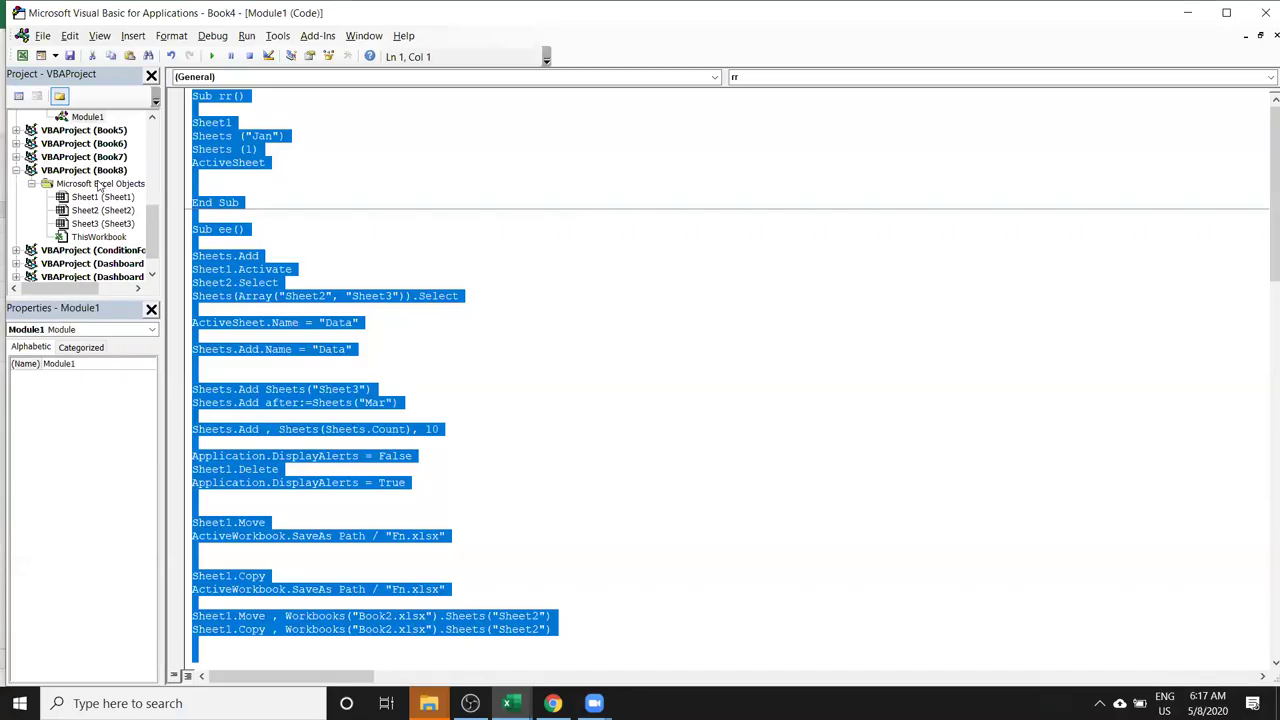
click(97, 250)
click(98, 237)
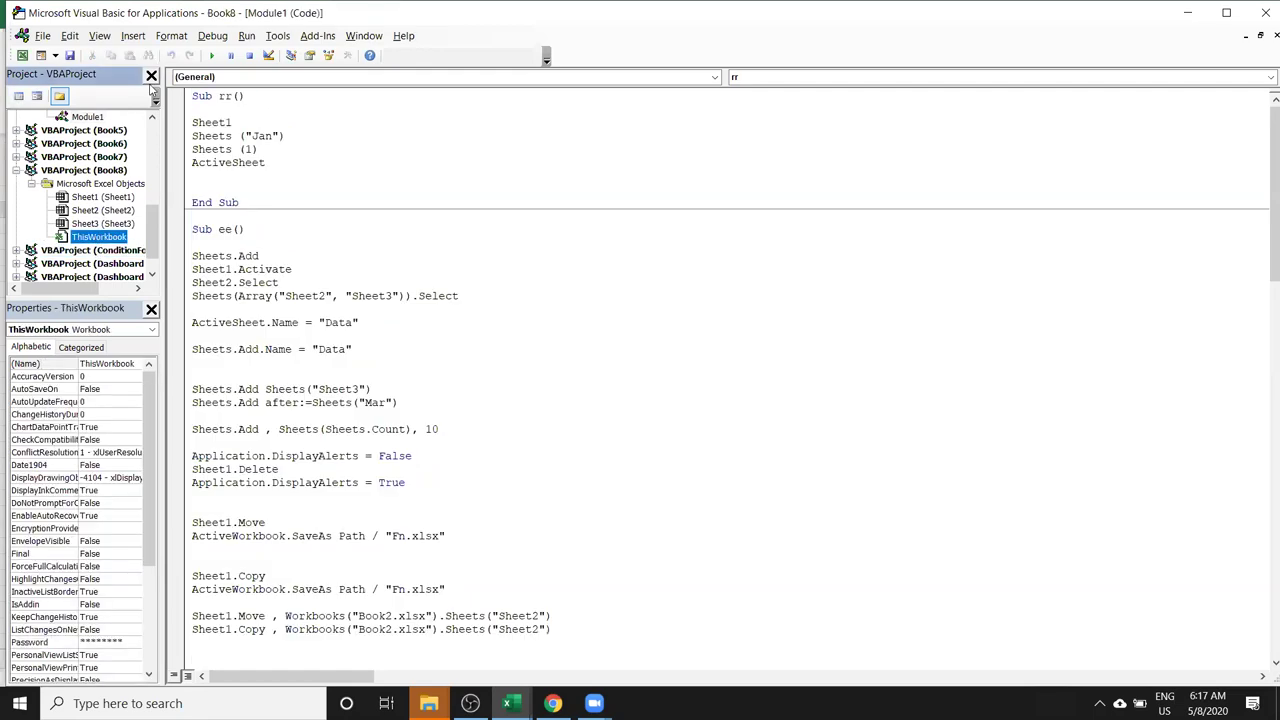
click(132, 36)
click(160, 89)
- Write Sub rr() setting Range("A1").NumberFormat to "DD-MMM-YY"
text(sub rr ())
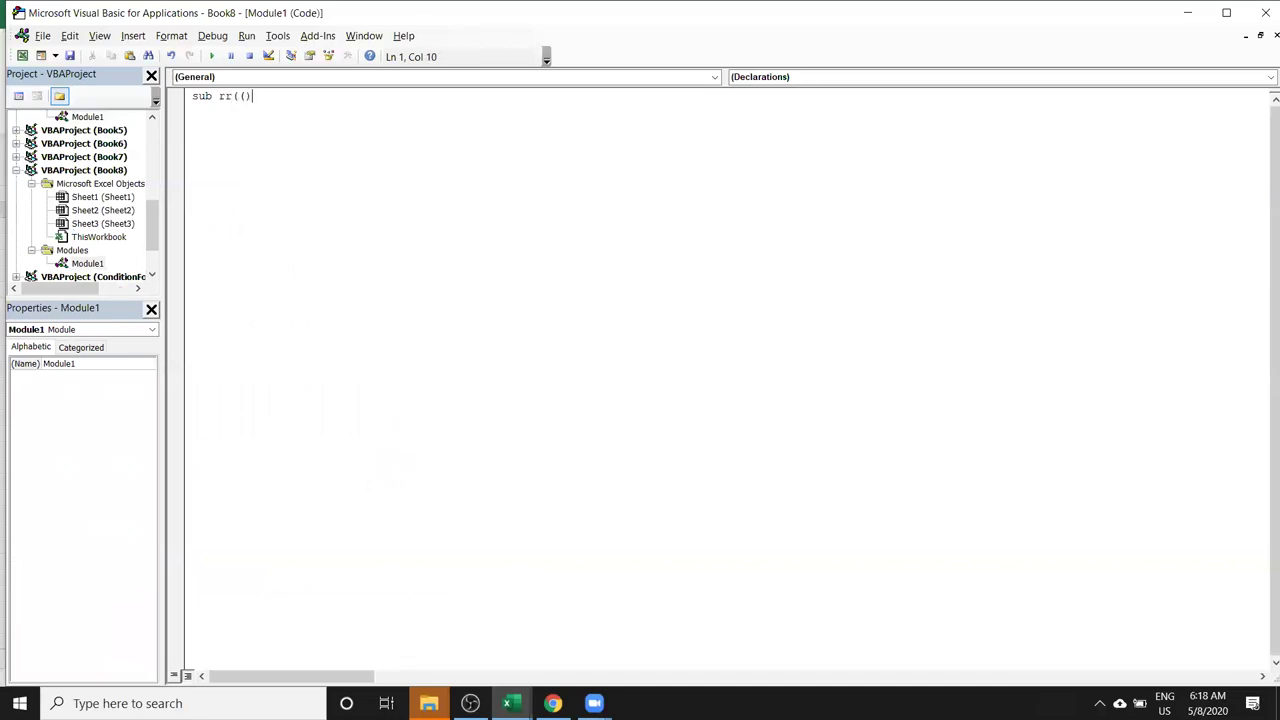
key(Return)
key(Return)
key(Return)
key(Return)
key(Return)
key(Up)
text(selection.num)
key(BackSpace)
key(BackSpace)
key(BackSpace)
key(BackSpace)
key(BackSpace)
key(BackSpace)
key(BackSpace)
key(BackSpace)
text(ra)
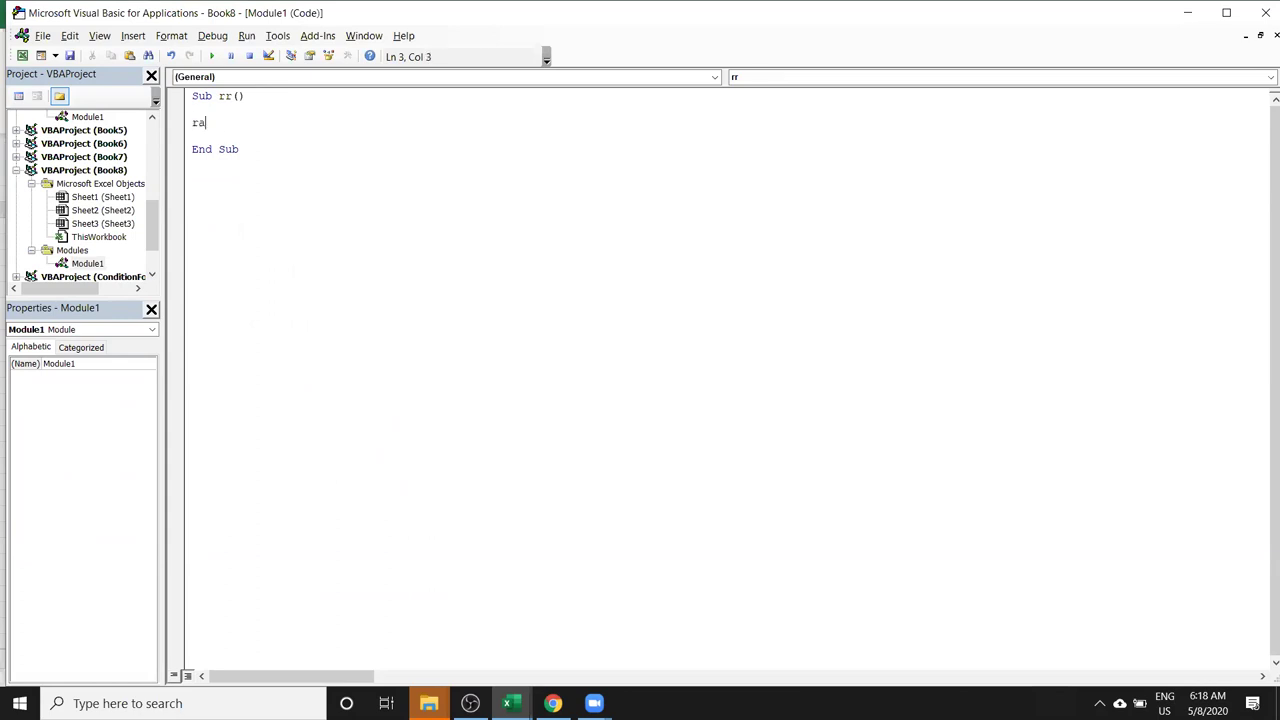
text(nge)
text((a")
text(")
key(BackSpace)
key(BackSpace)
key(BackSpace)
text("A1"))
text(.num)
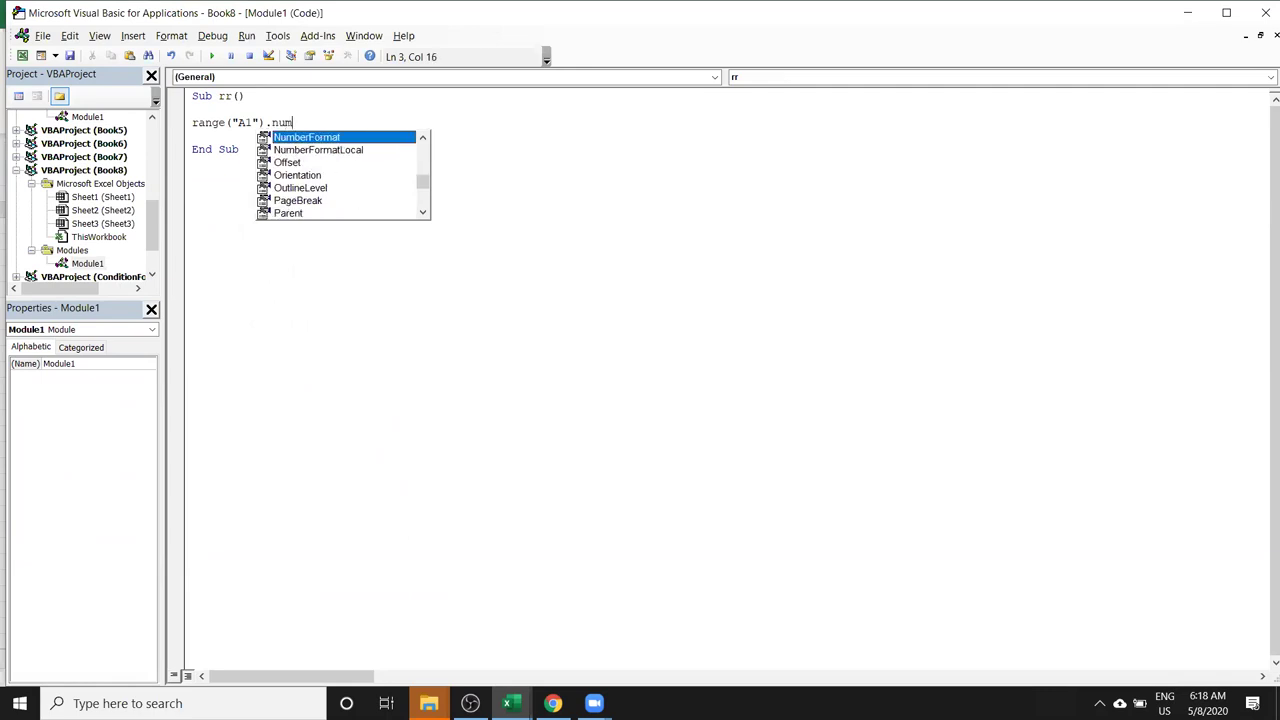
key(Tab)
text(="DD-MMM-YY")
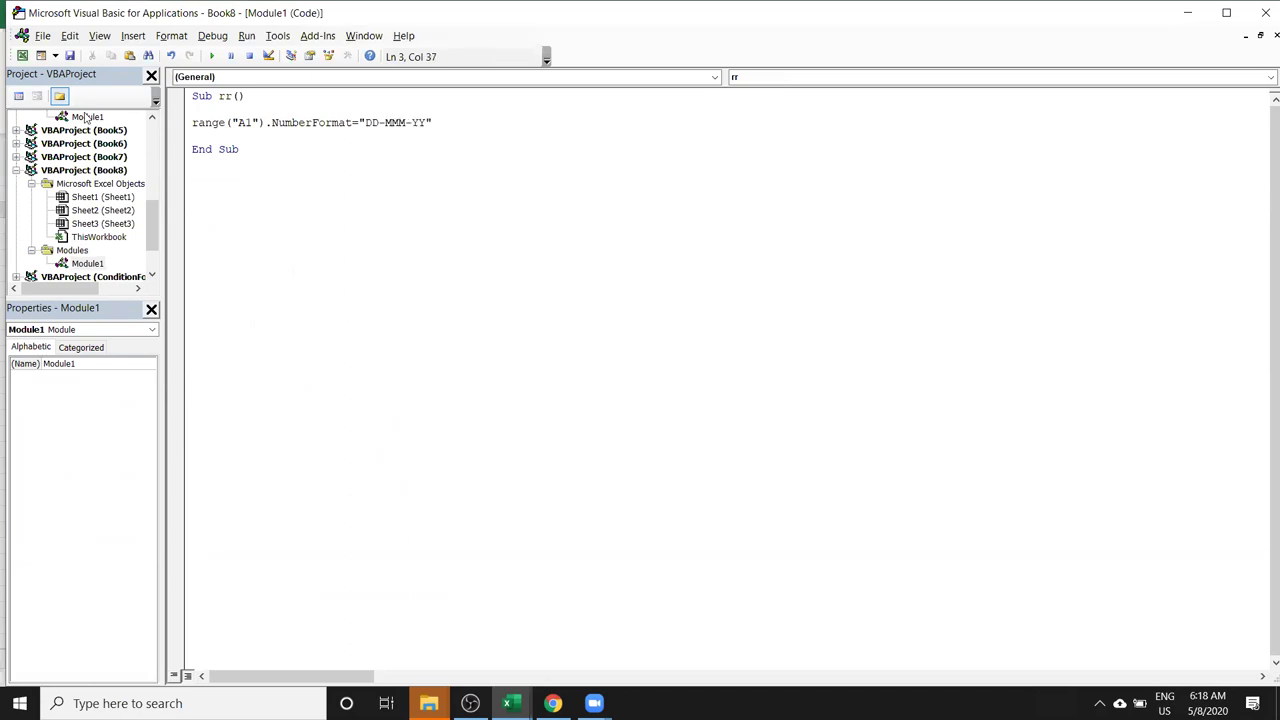
- Replace Range("A1") with Selection, fix its spelling, and return to Excel
drag(265, 122, 190, 122)
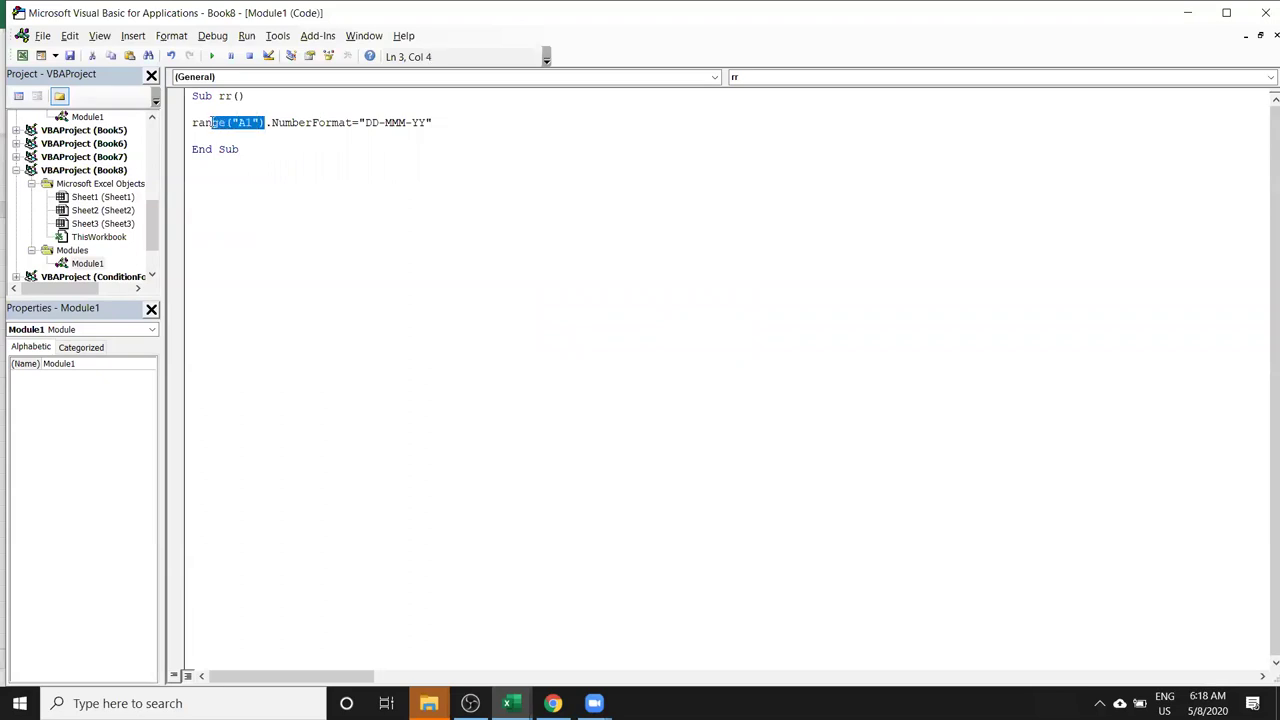
text(seletion)
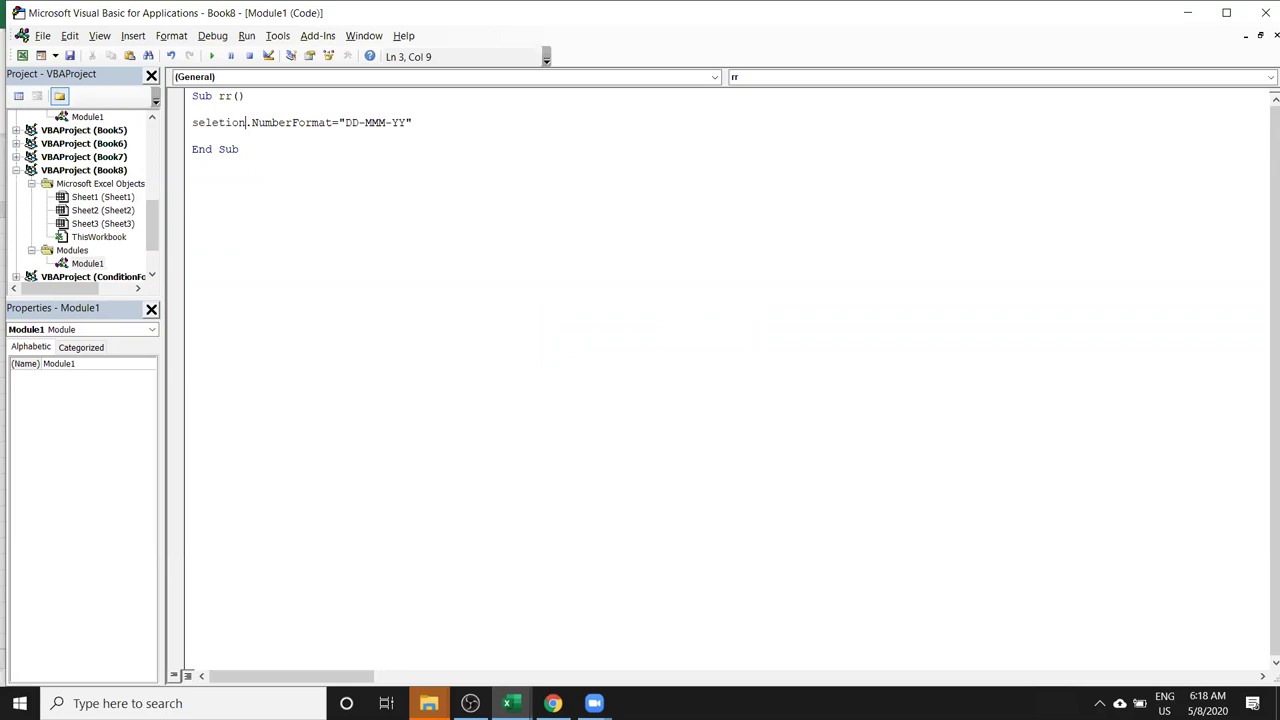
drag(255, 156, 254, 158)
click(219, 122)
text(c)
key(Down)
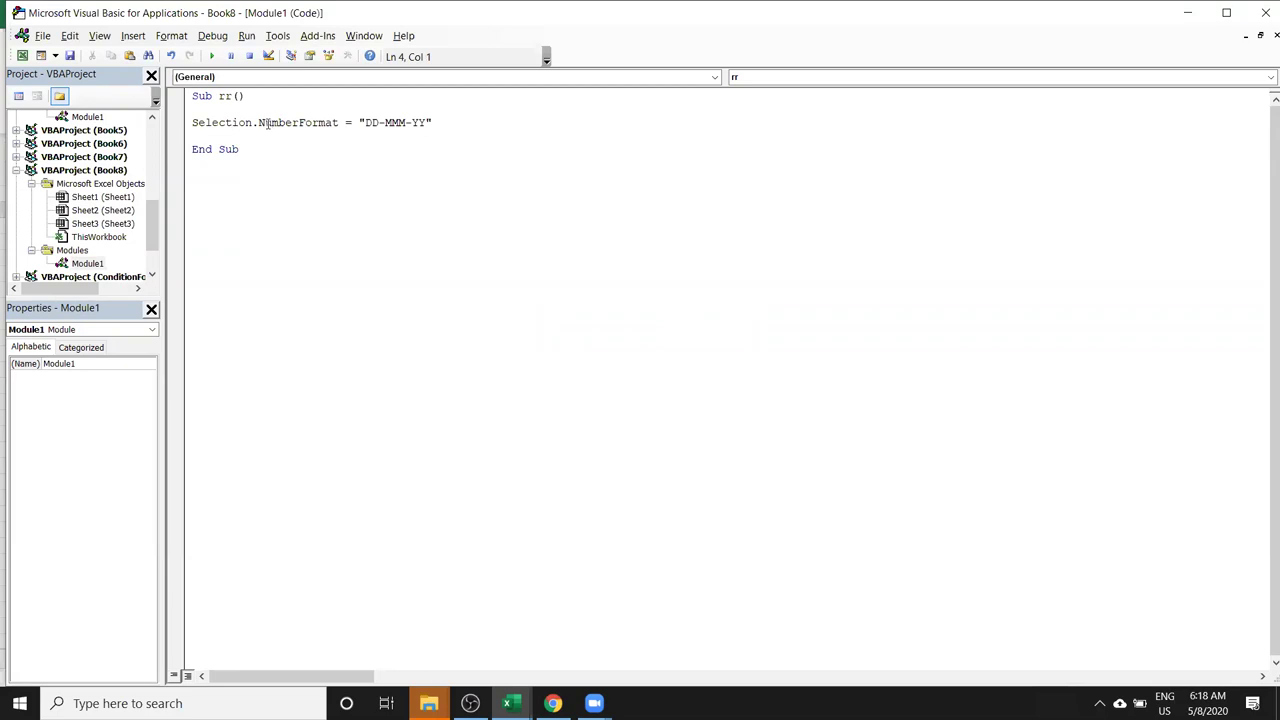
drag(358, 122, 427, 122)
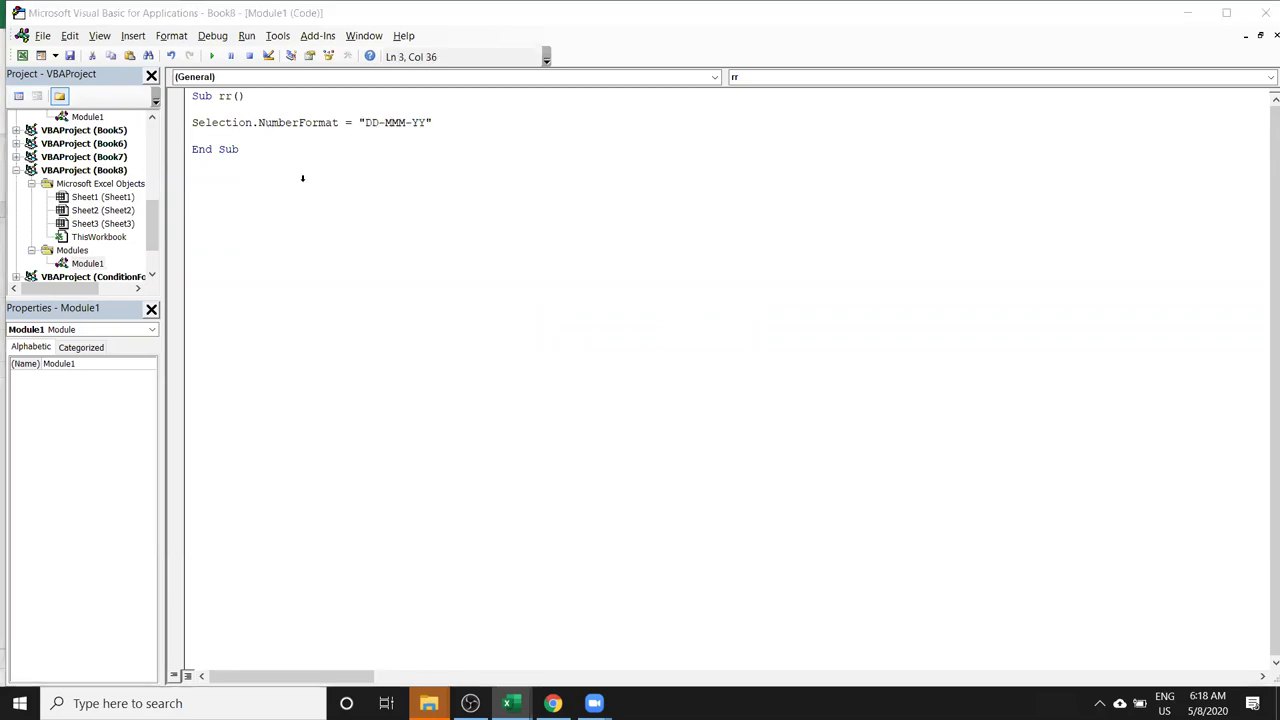
key(alt+F11)
right_click(405, 210)
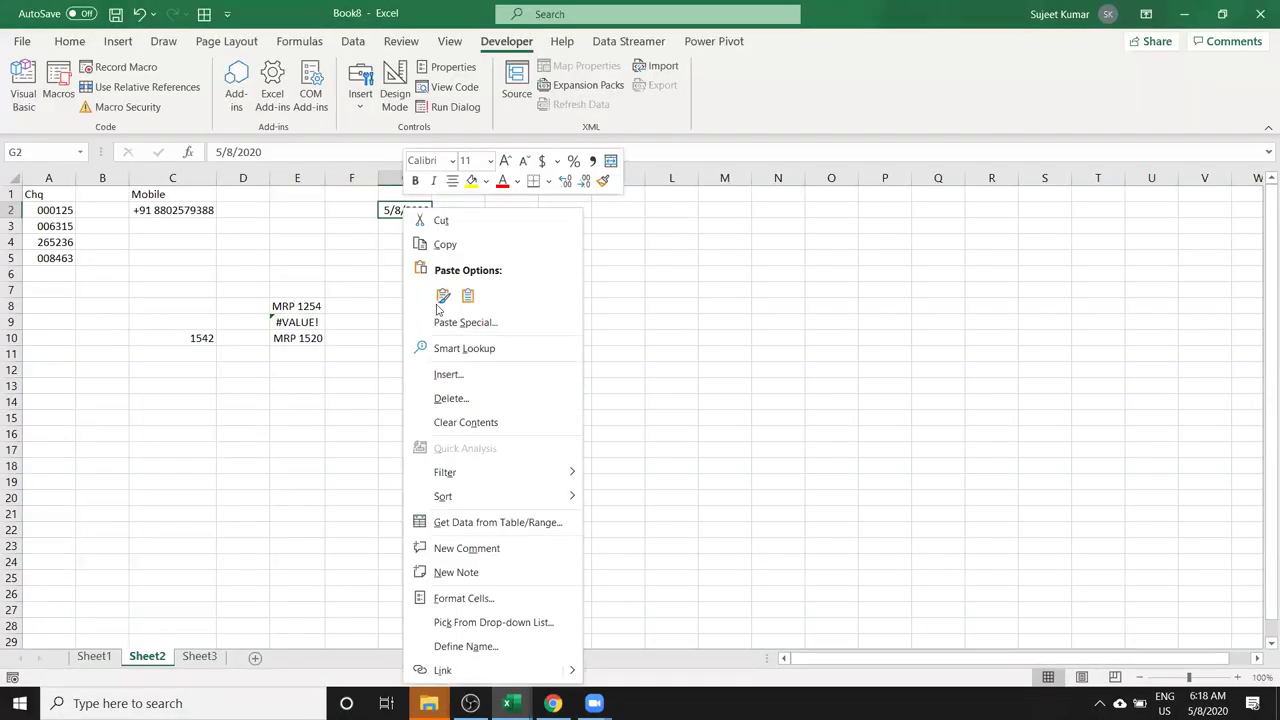
click(467, 597)
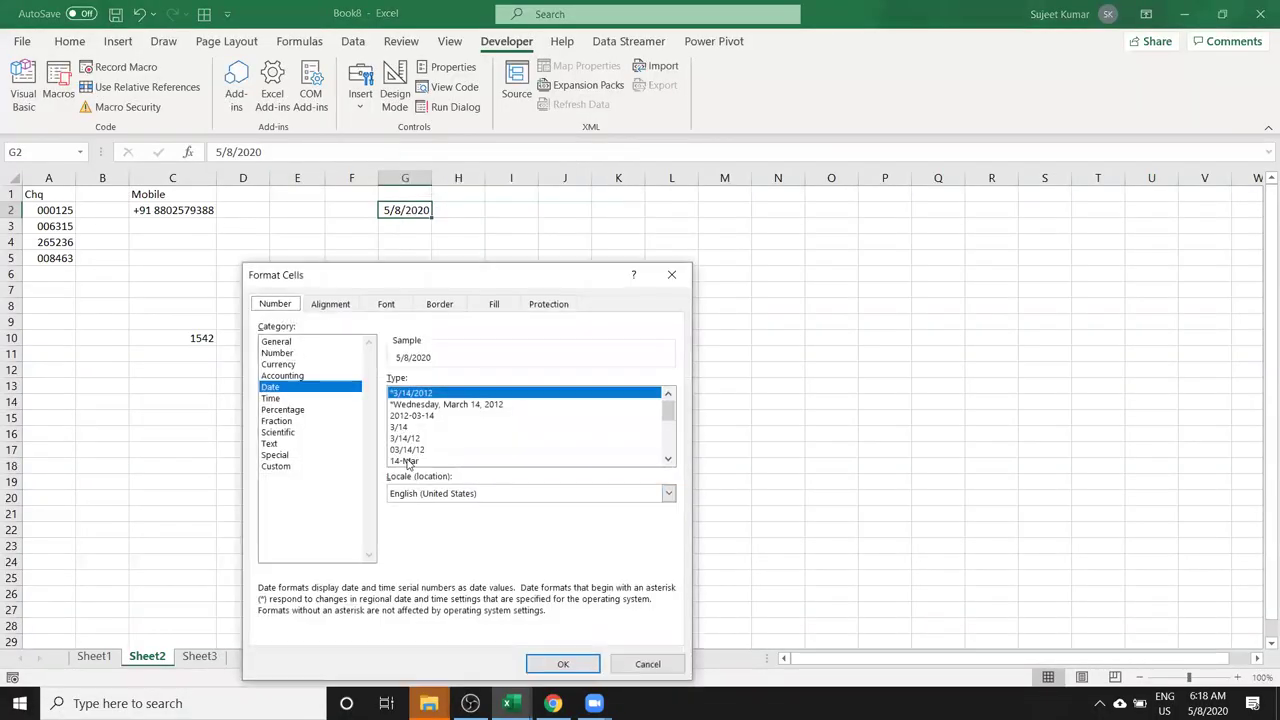
click(295, 468)
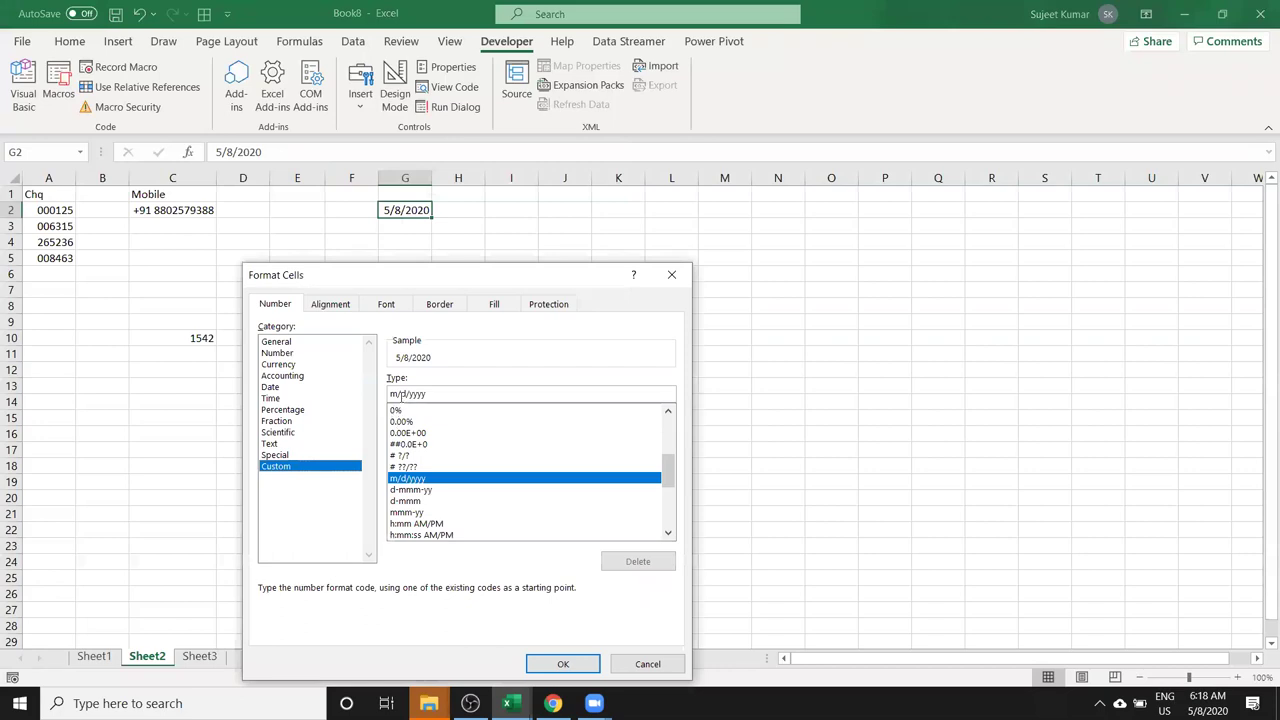
double_click(412, 395)
drag(479, 285, 730, 184)
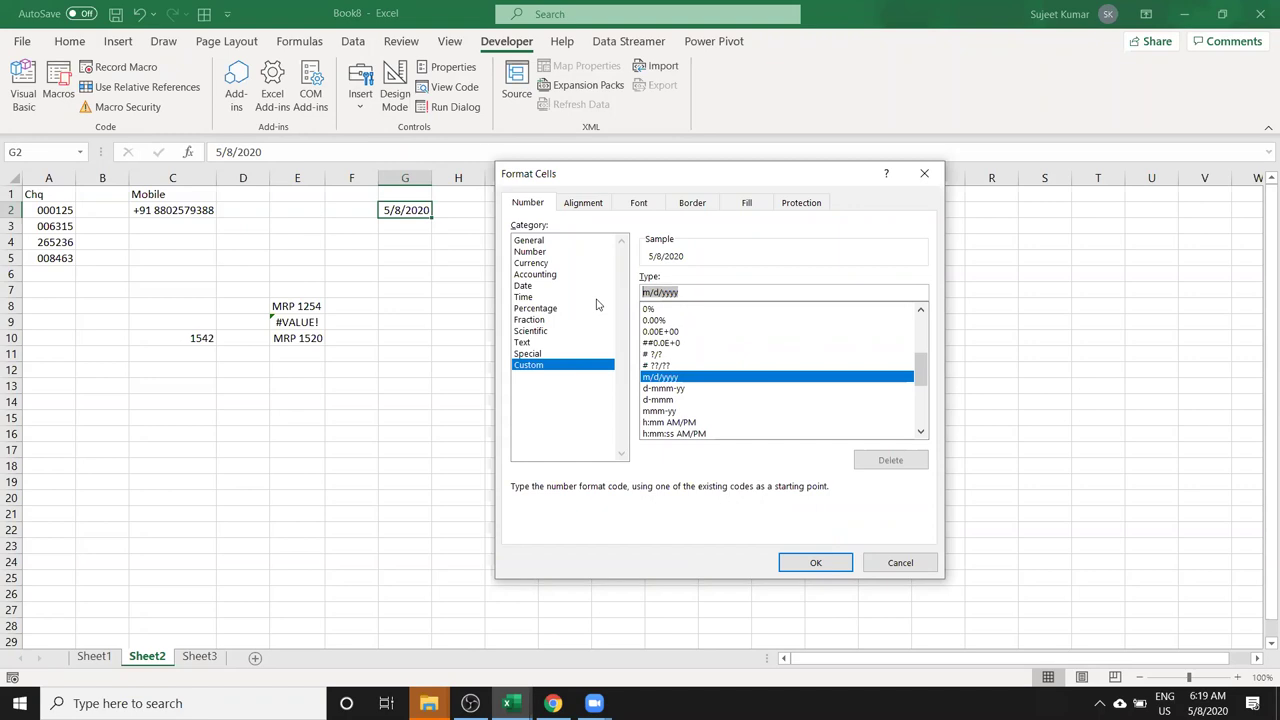
click(924, 173)
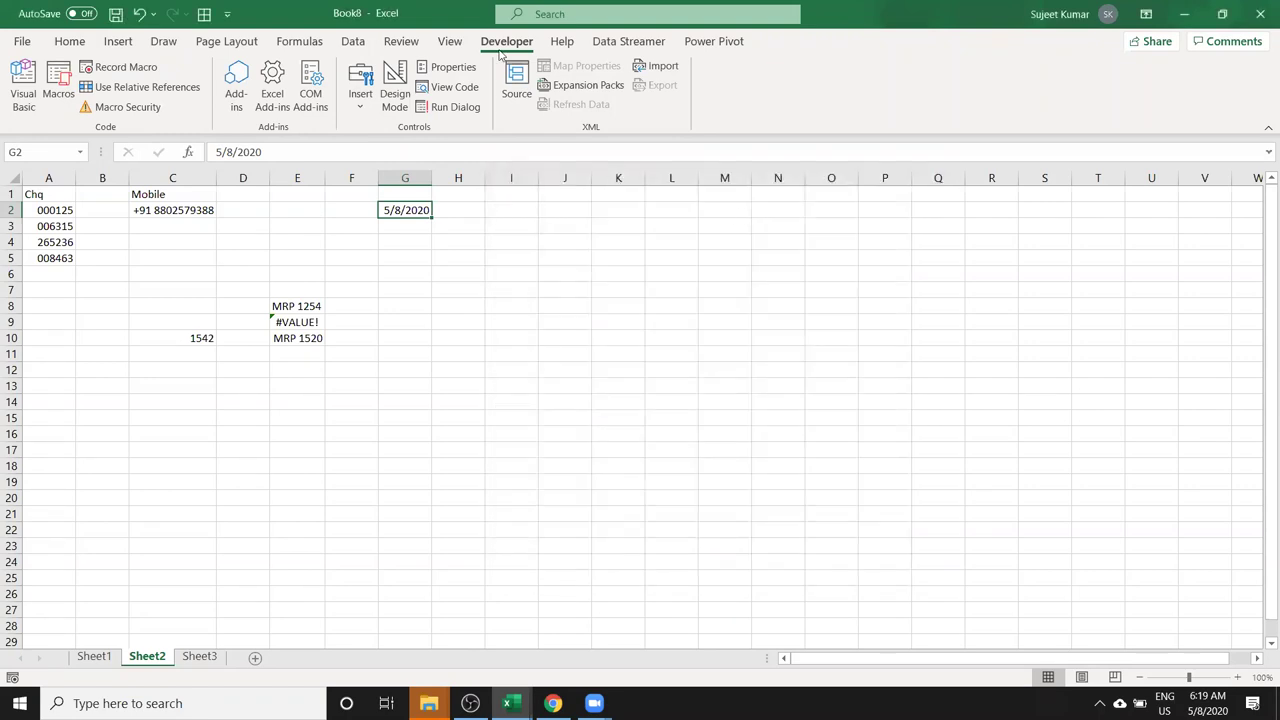
key(super+d)
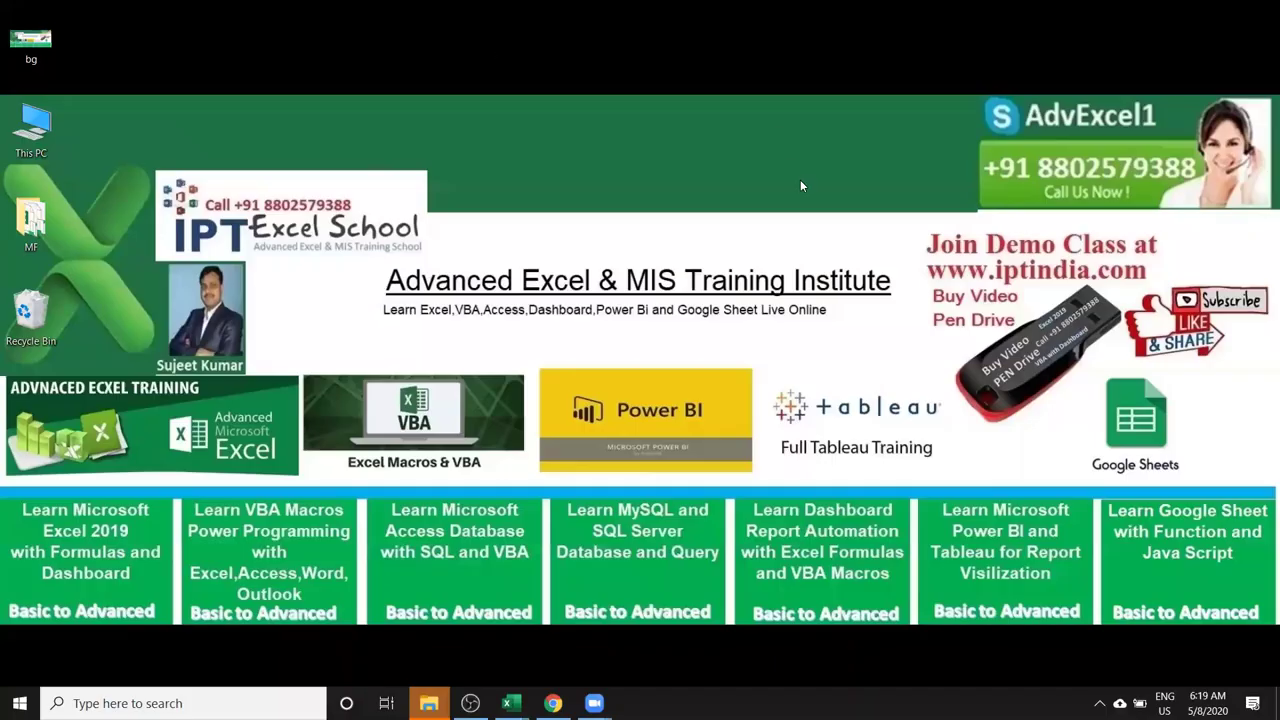
mouse_move(510, 703)
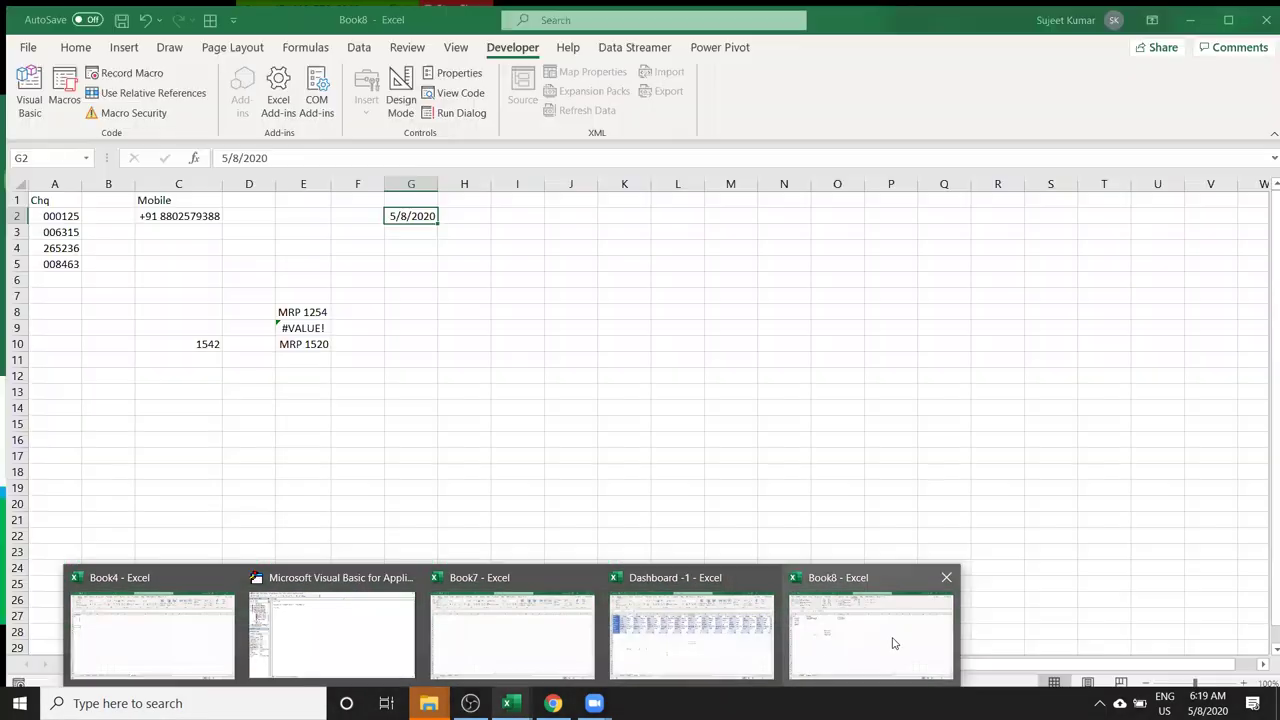
click(880, 640)
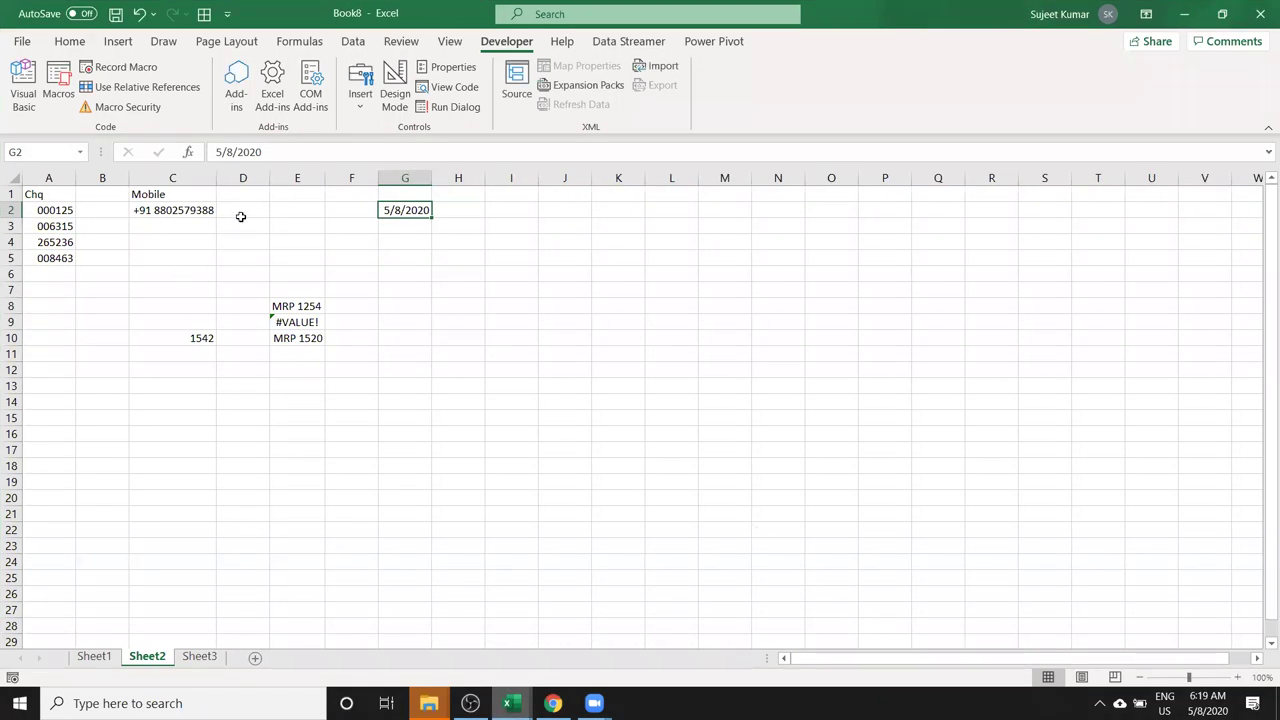
click(156, 207)
- Enter the mobile number 88 in cell C3
click(169, 224)
text(88)
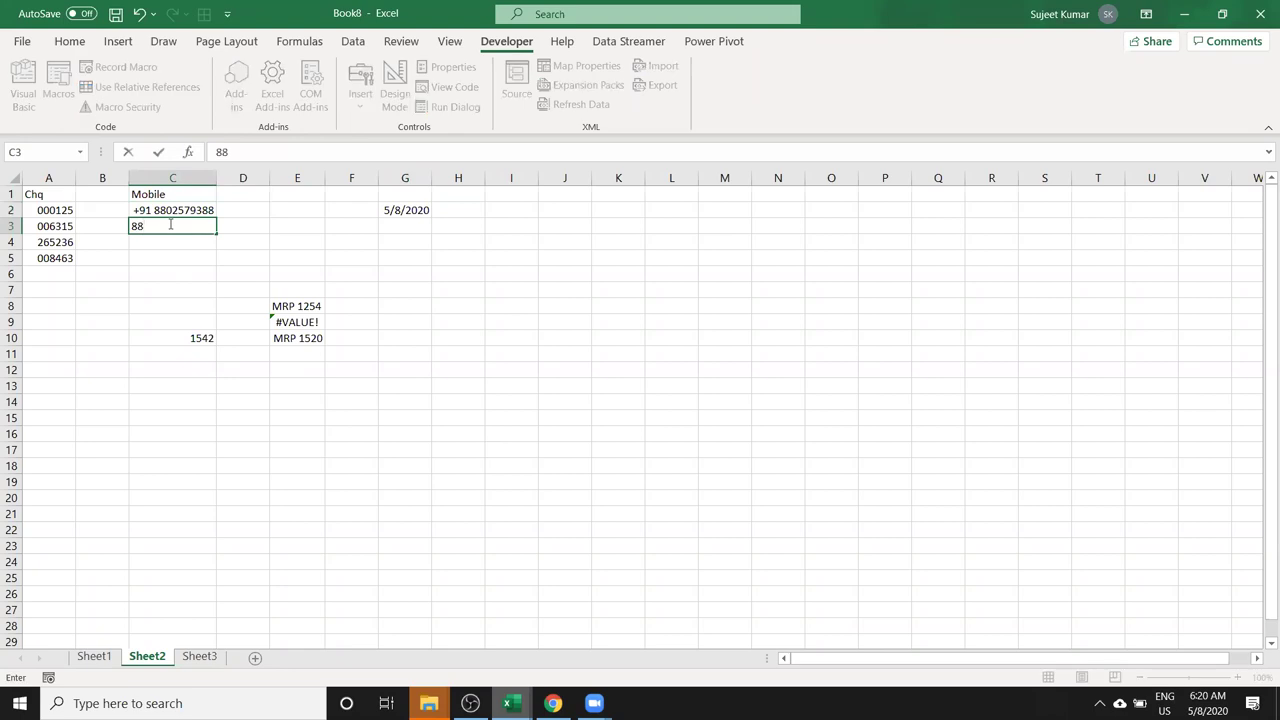
key(Return)
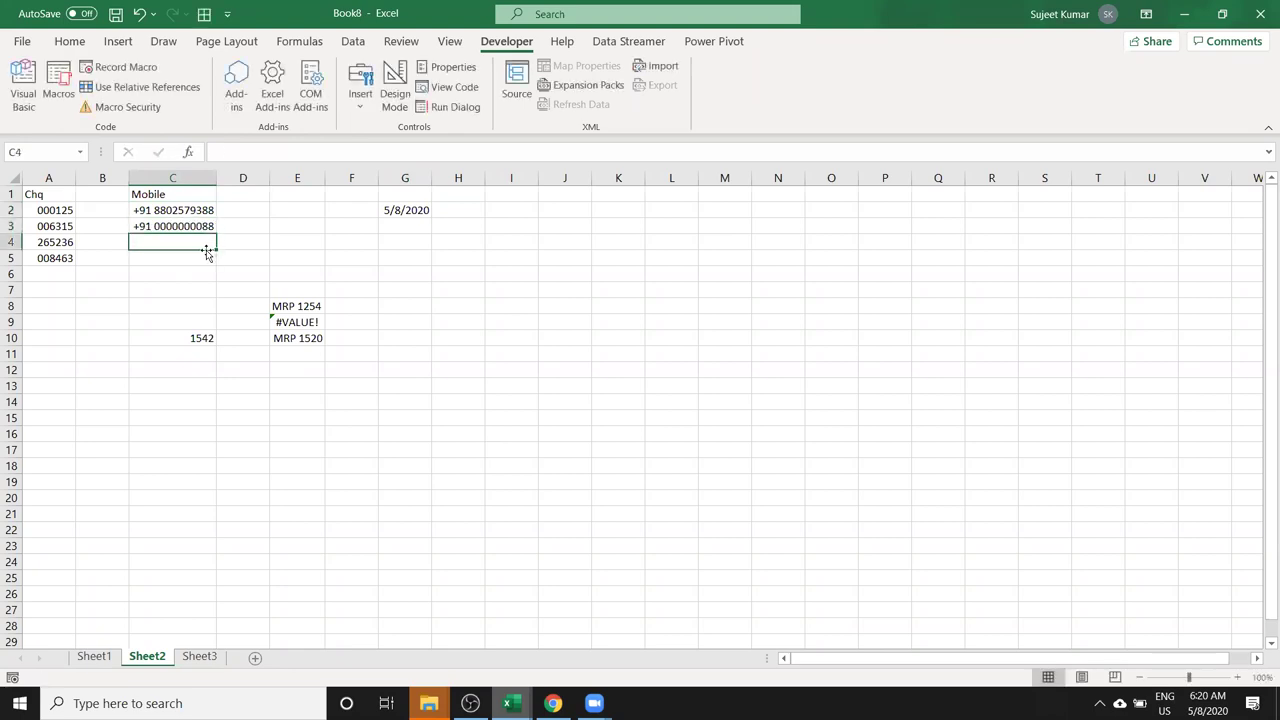
- Replace the ten zeros in C2:C5's +91 format with ########## so numbers show unpadded
click(176, 227)
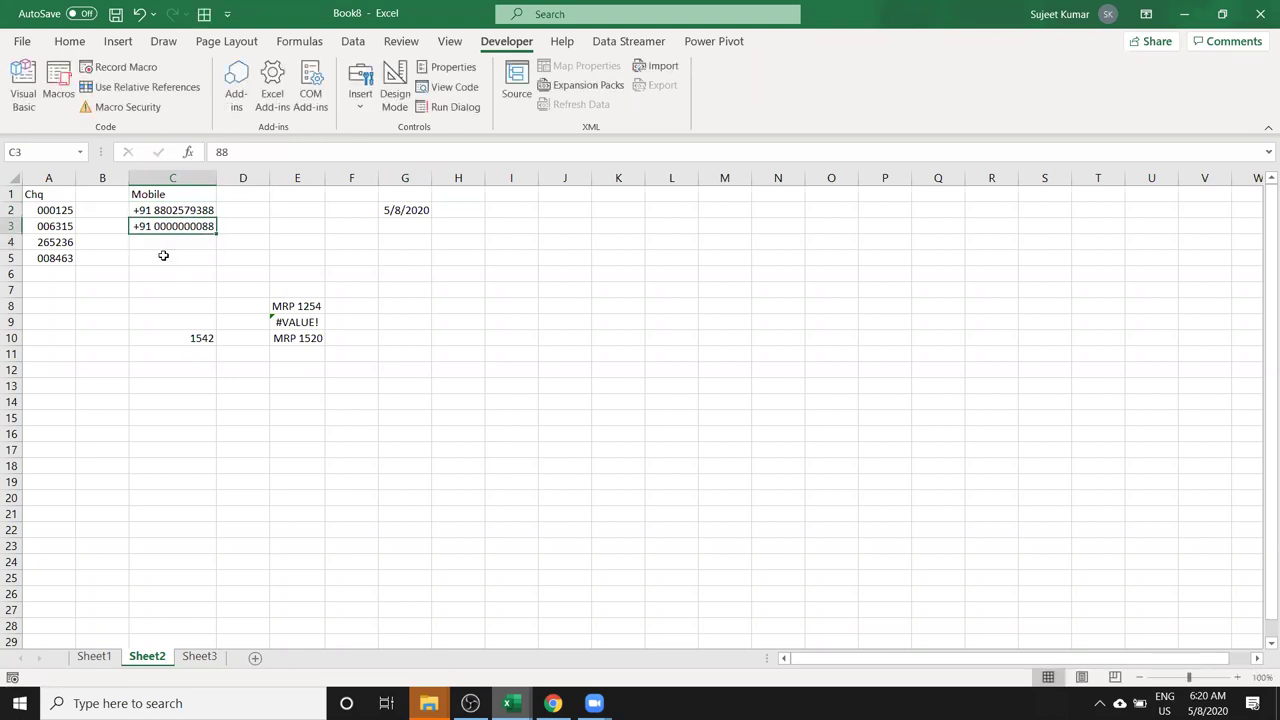
drag(176, 207, 180, 251)
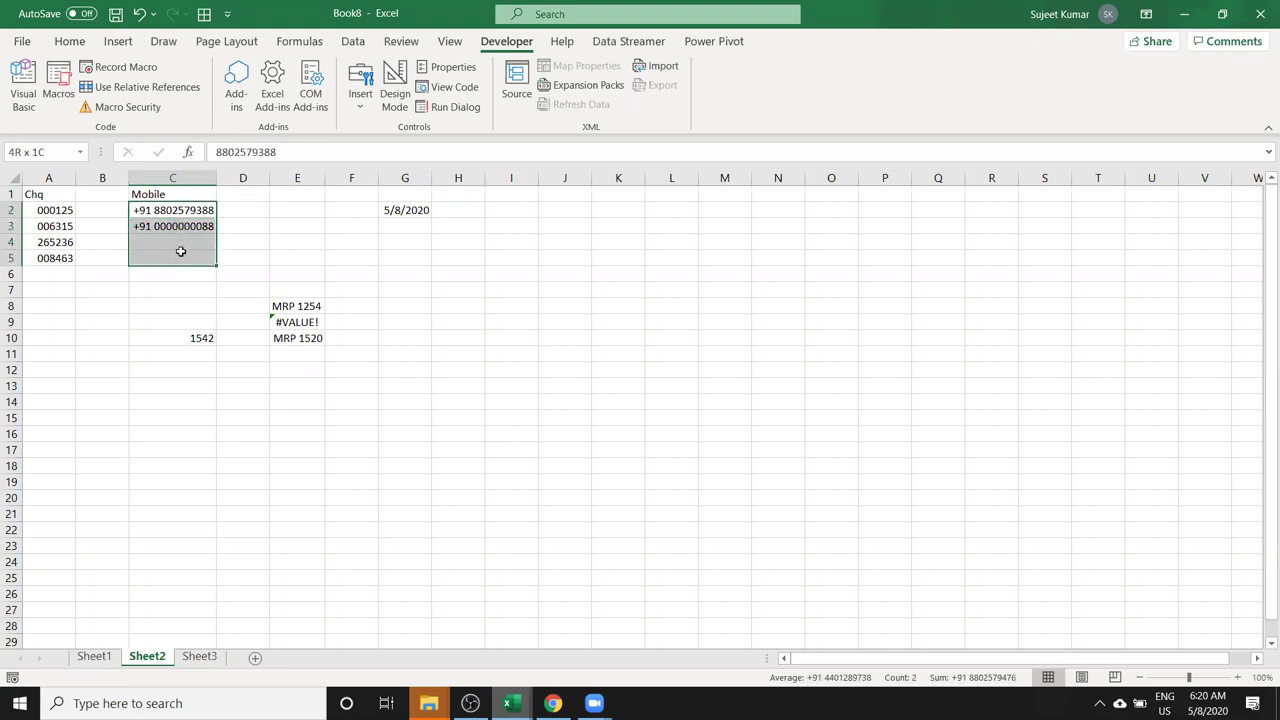
right_click(178, 247)
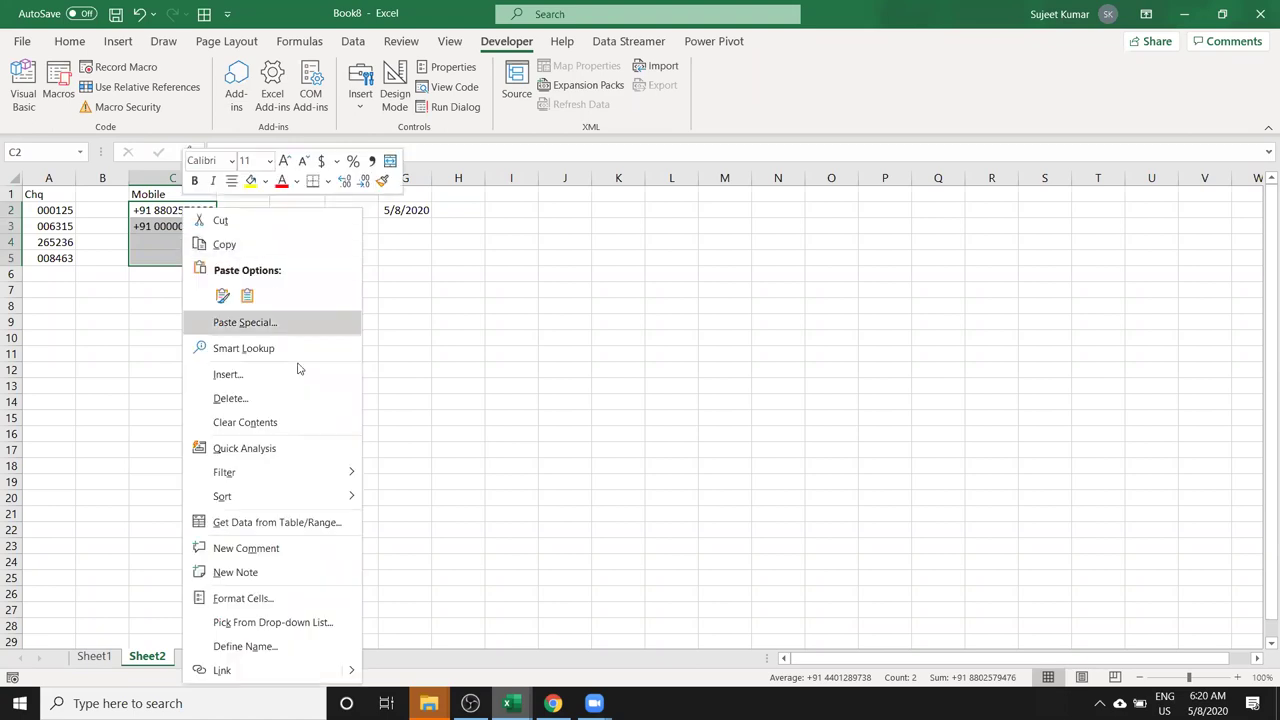
click(297, 599)
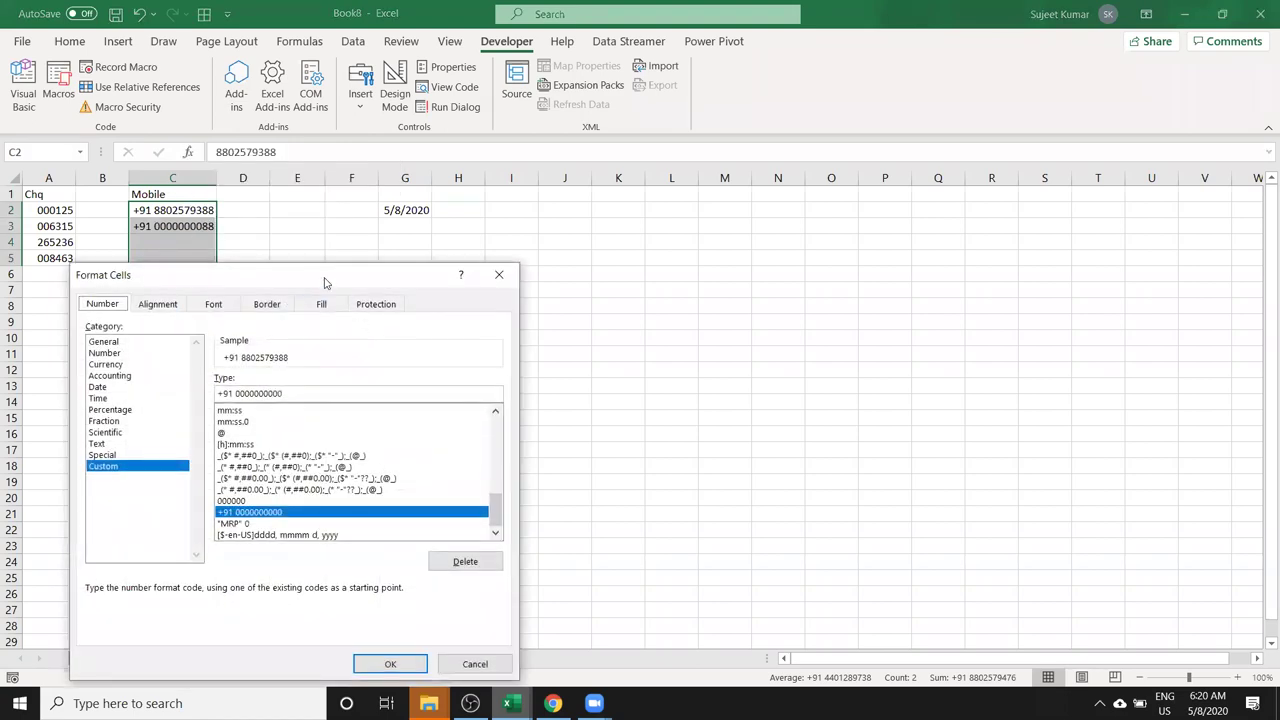
drag(343, 281, 911, 201)
drag(805, 313, 860, 314)
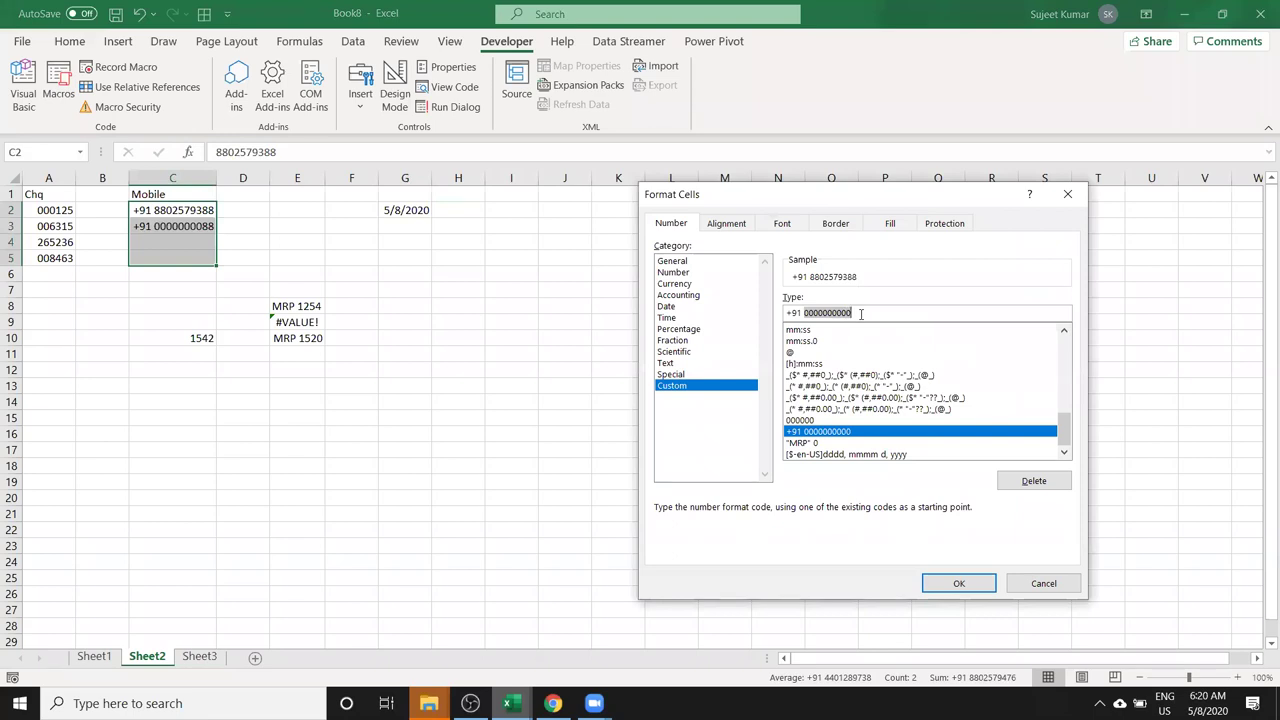
text(##########)
key(Return)
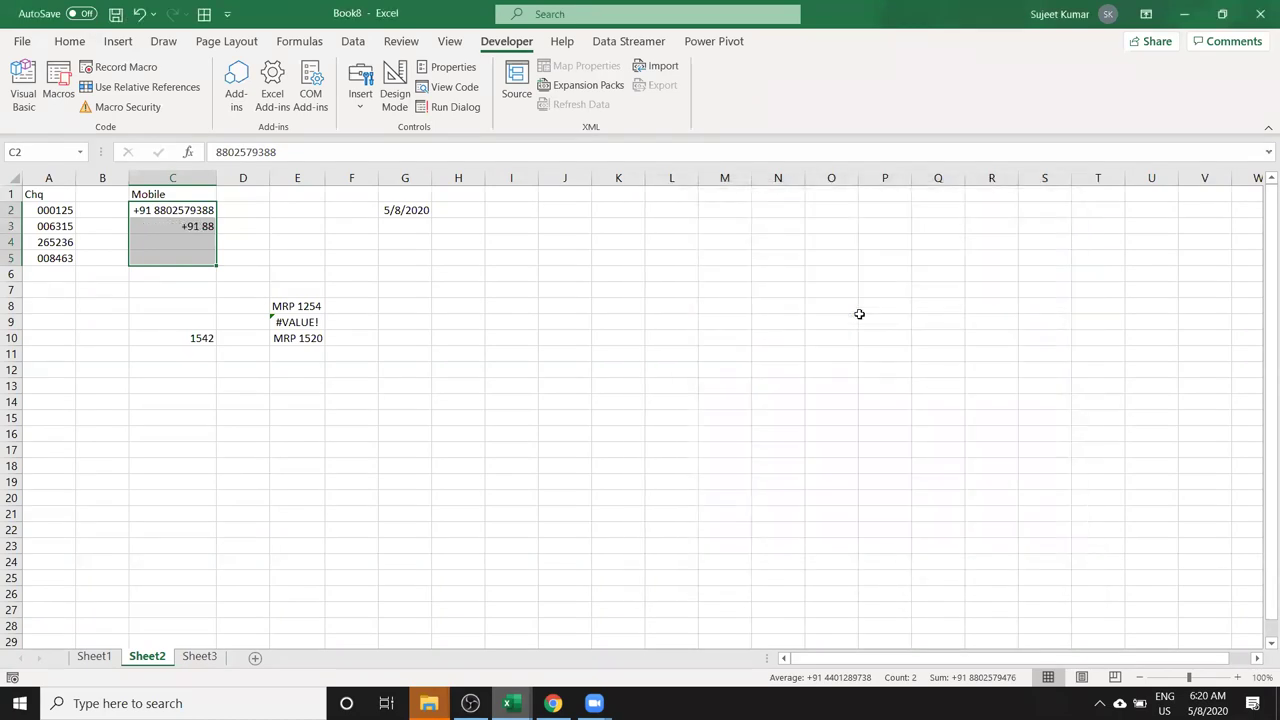
key(shift+Up)
key(shift+Up)
key(shift+Up)
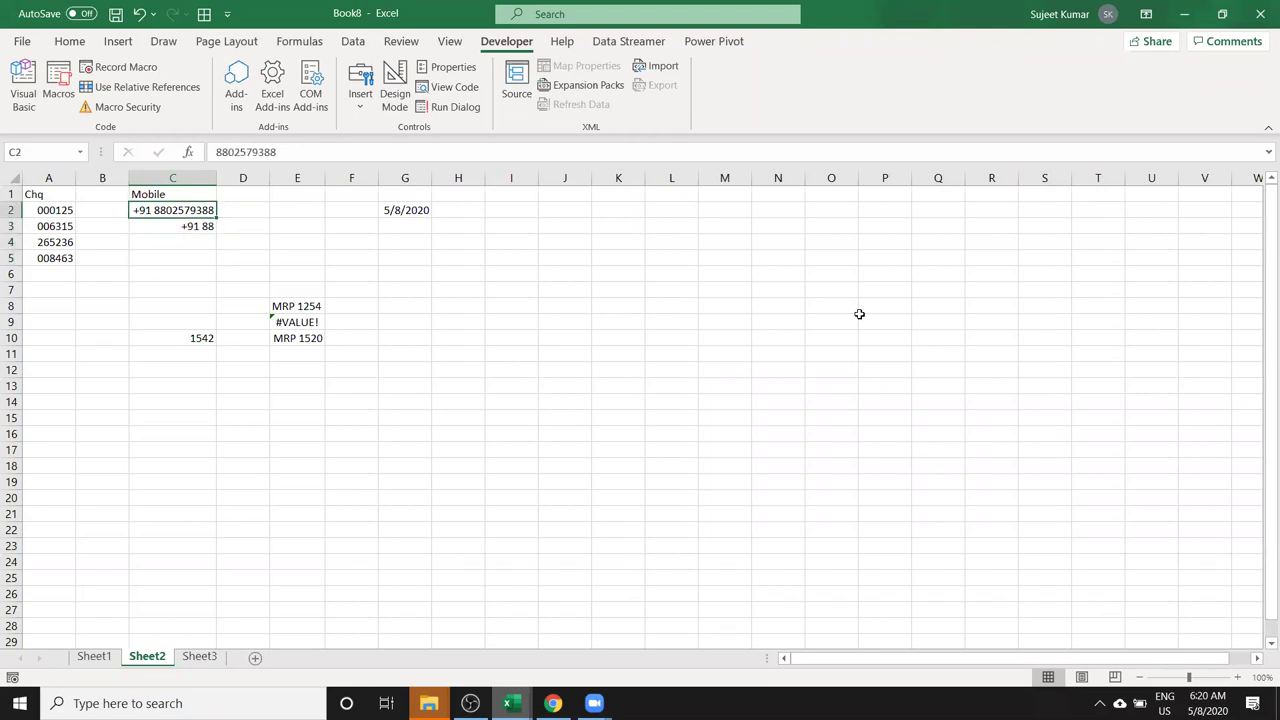
- Delete the 5/8/2020 date in G2 and clear the old MRP and 1542 examples
key(Right)
key(Right)
key(Right)
key(Right)
key(Delete)
key(Up)
key(Left)
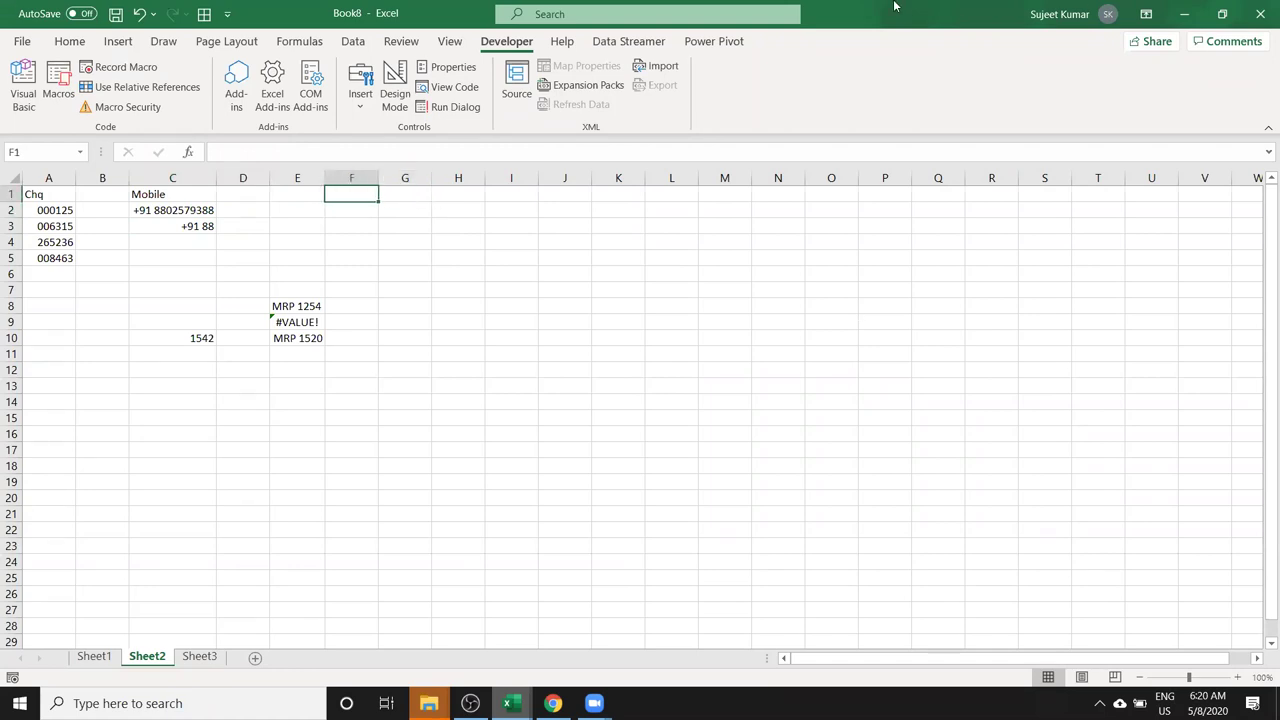
key(Left)
key(Left)
drag(302, 266, 309, 417)
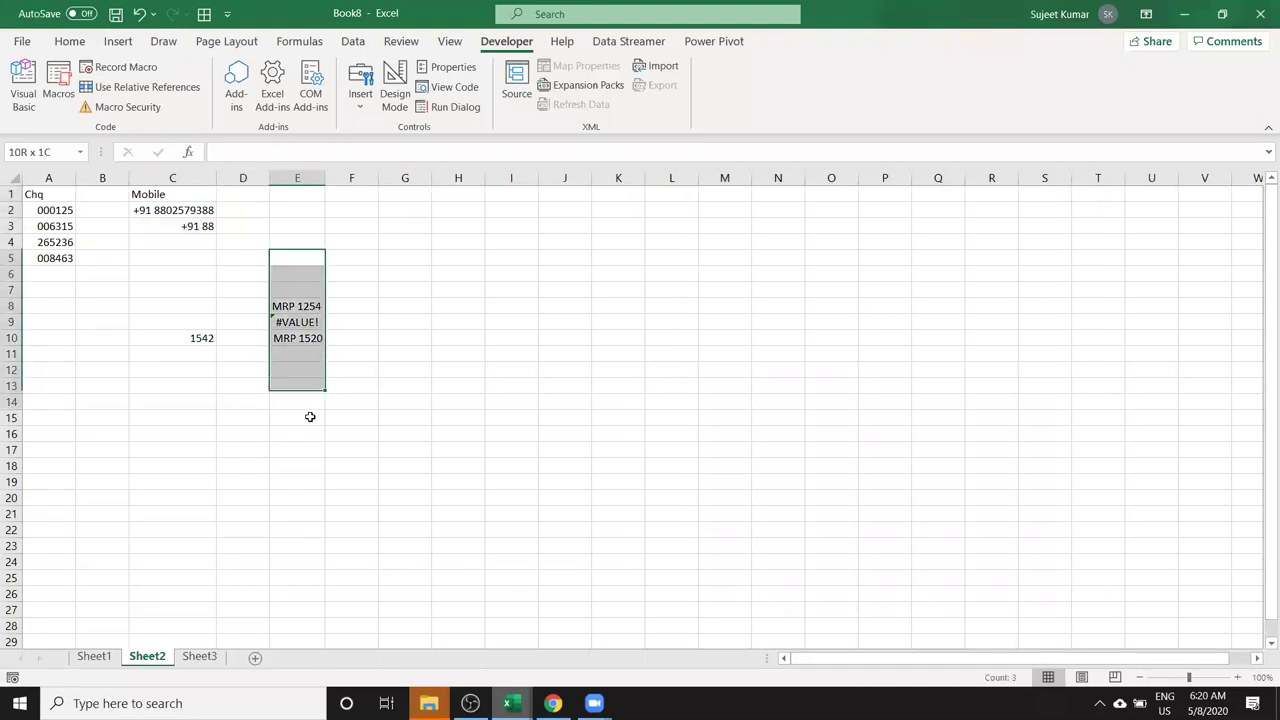
key(Delete)
drag(194, 300, 188, 386)
key(Delete)
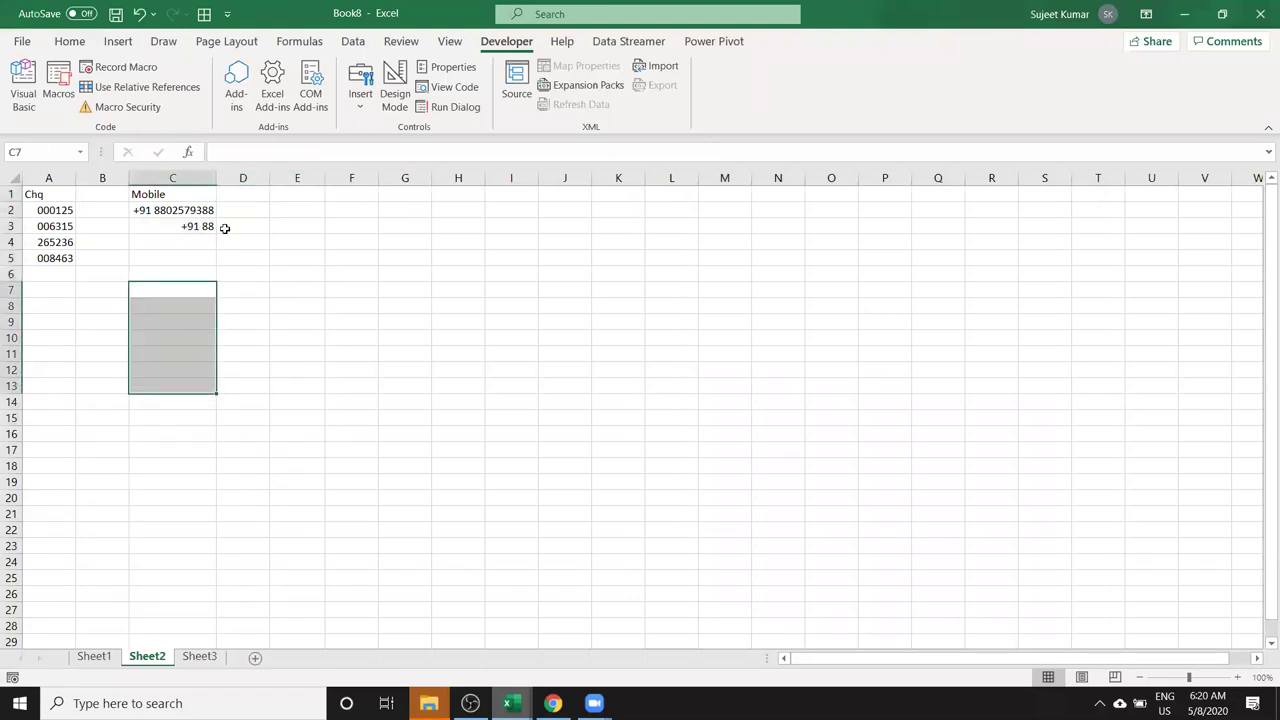
click(245, 193)
text(A/c)
key(Return)
text(123654789)
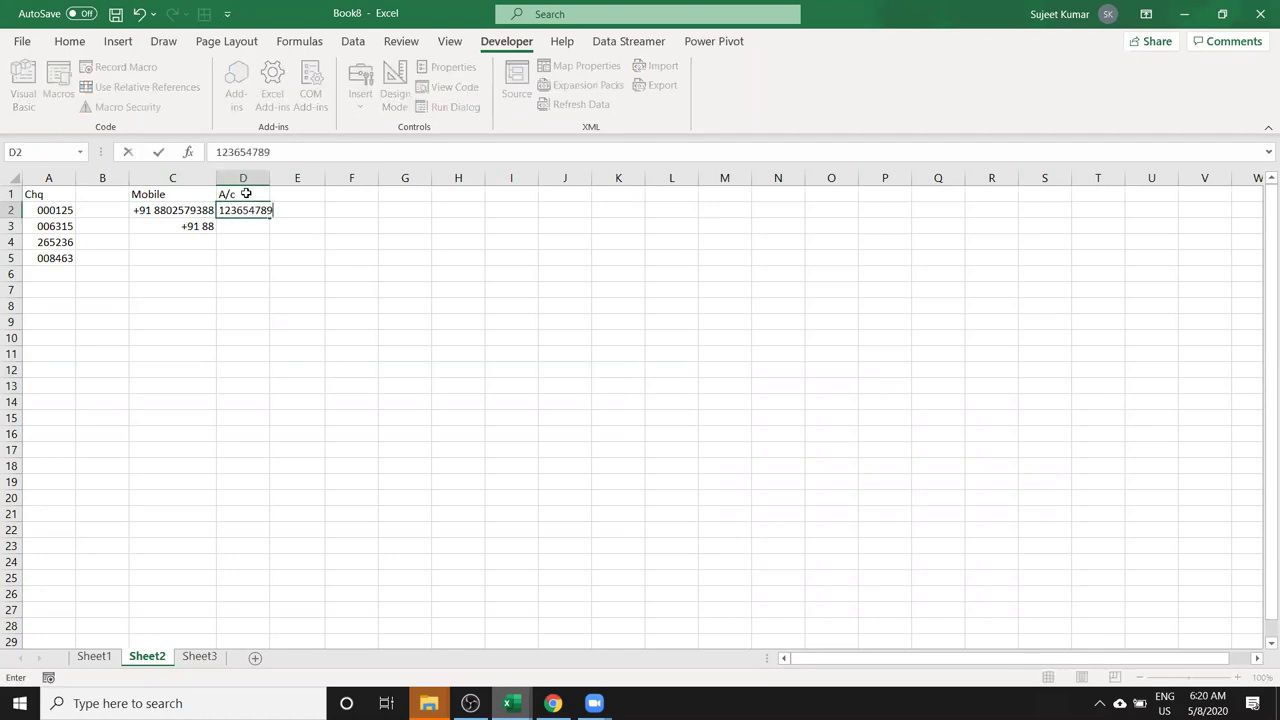
text(10)
key(Return)
- Lengthen D2's account number to 12 digits so it displays as 1.23655E+11
click(236, 212)
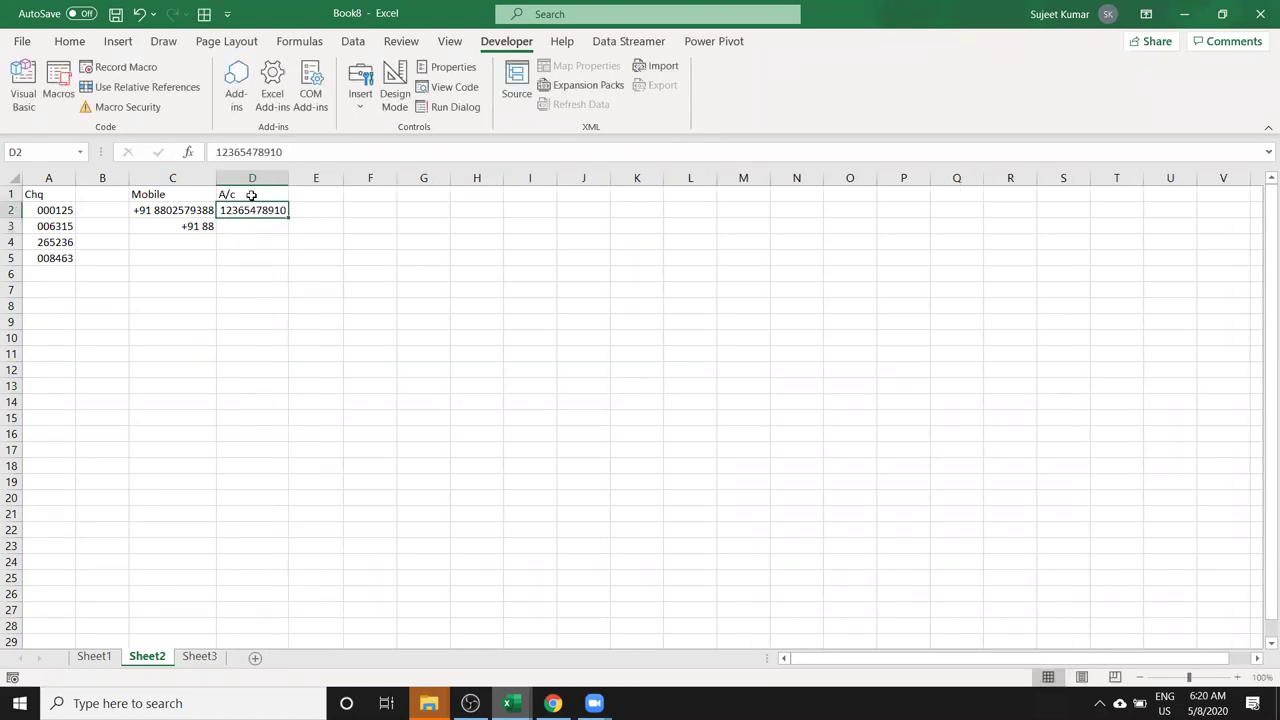
click(293, 150)
text(1)
key(Return)
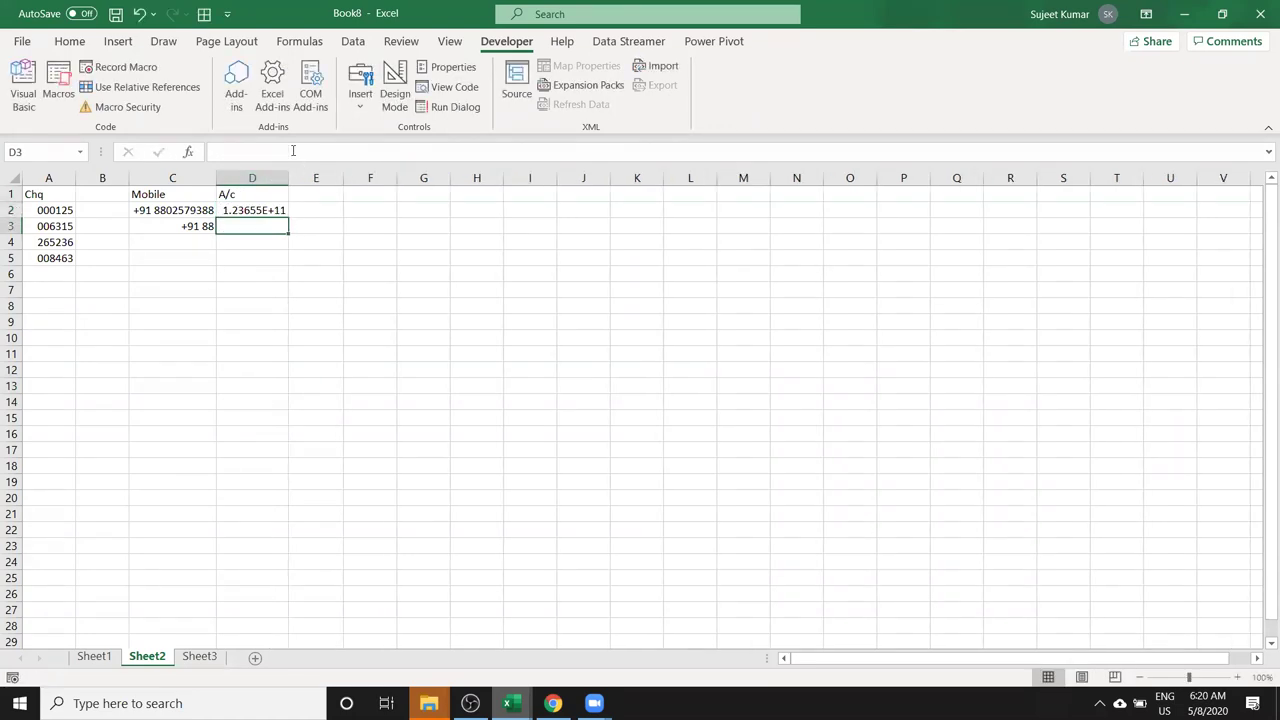
click(259, 209)
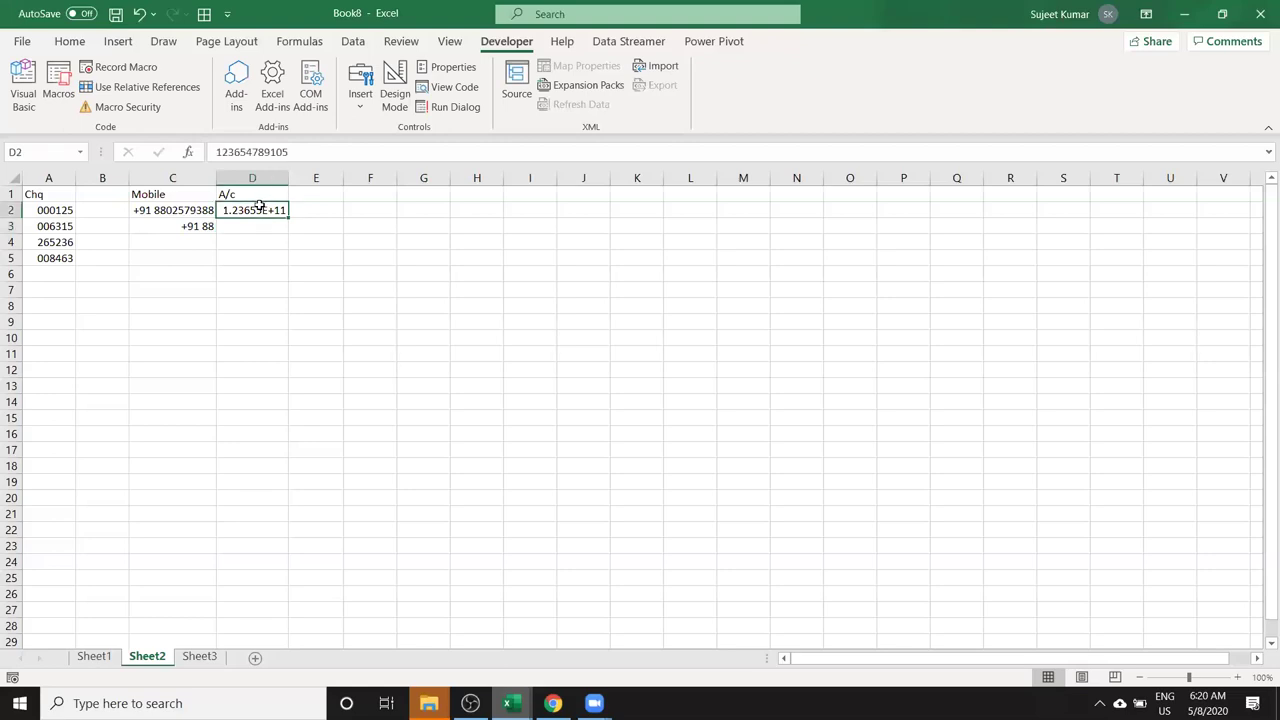
drag(259, 209, 258, 240)
right_click(258, 240)
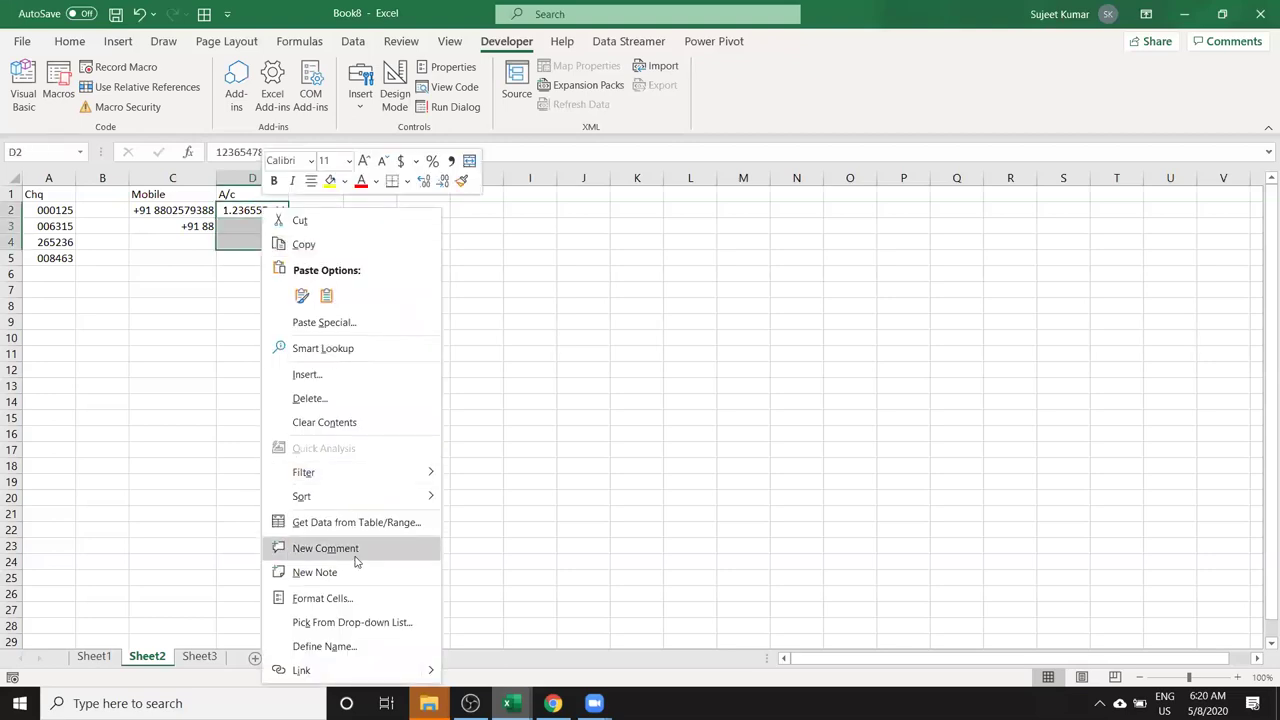
click(322, 598)
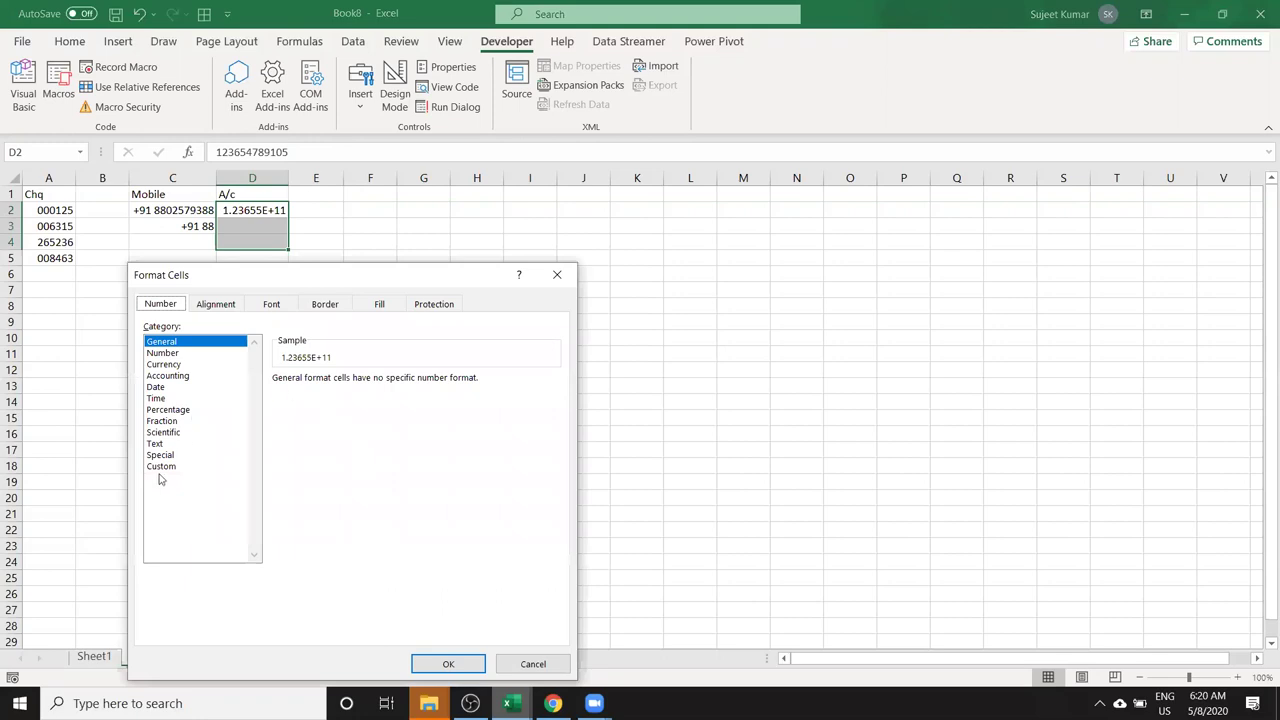
click(161, 466)
drag(320, 390, 247, 388)
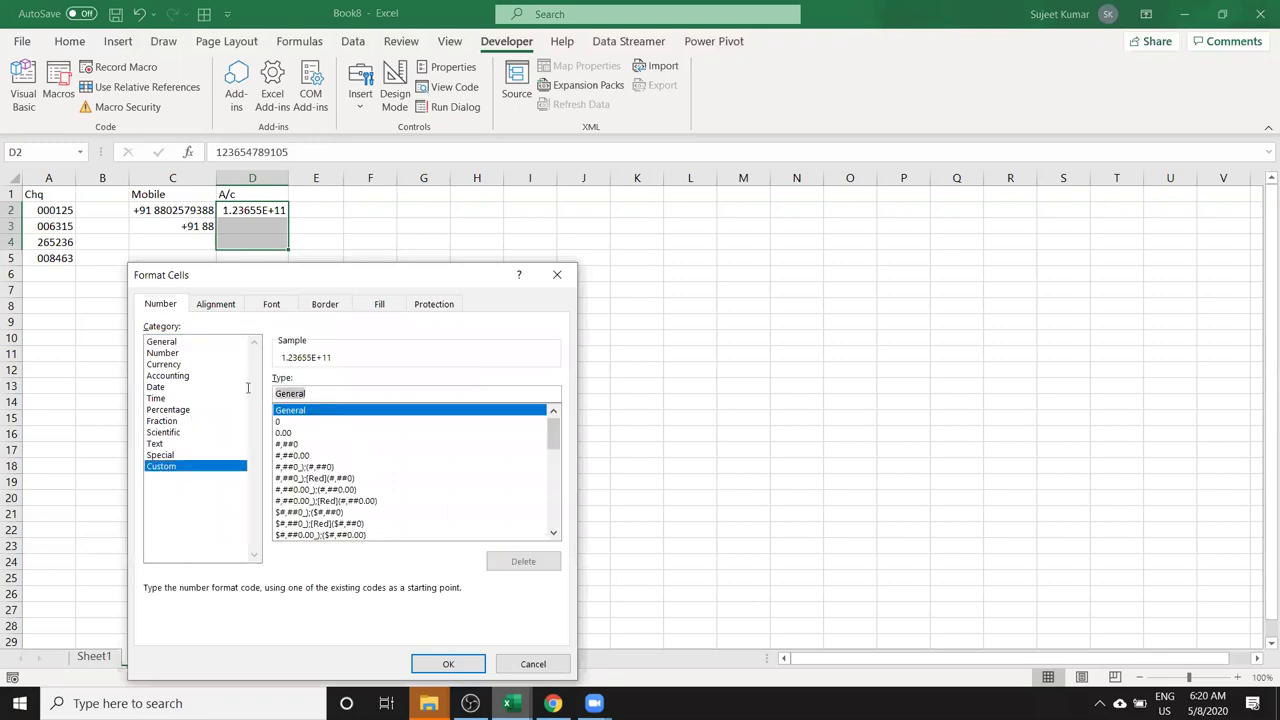
text(#)
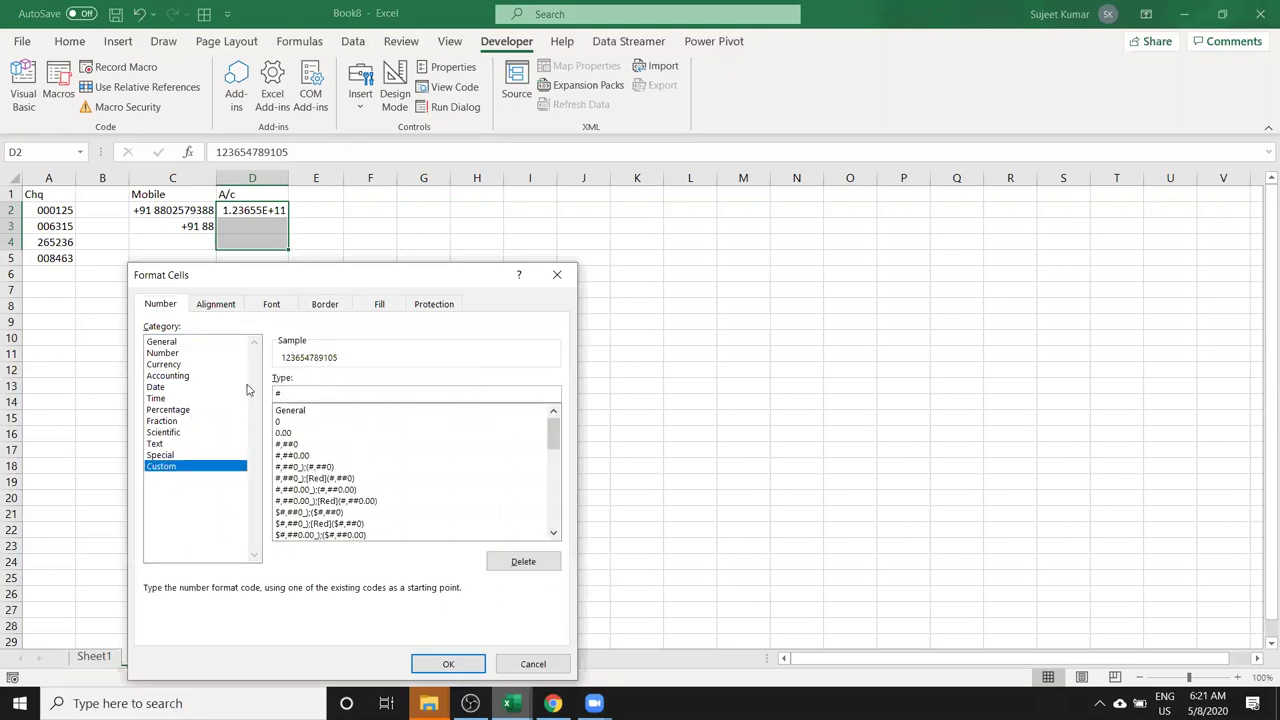
click(445, 662)
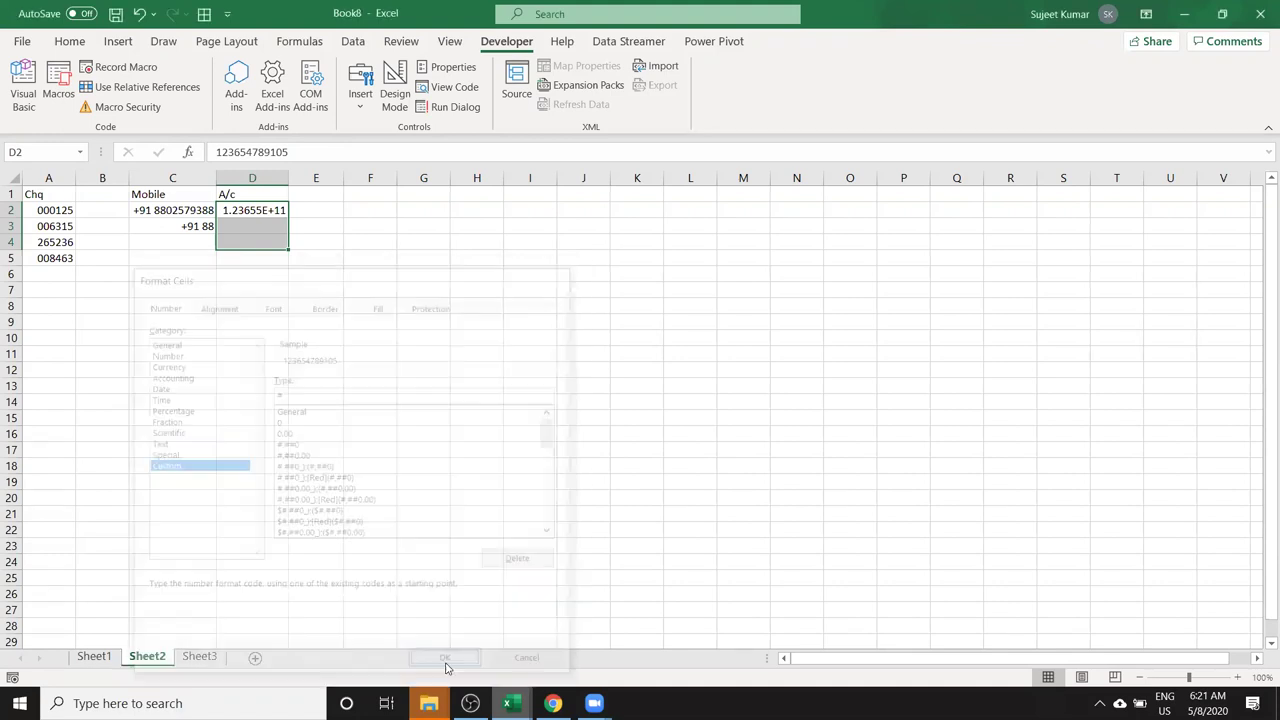
click(281, 212)
key(Down)
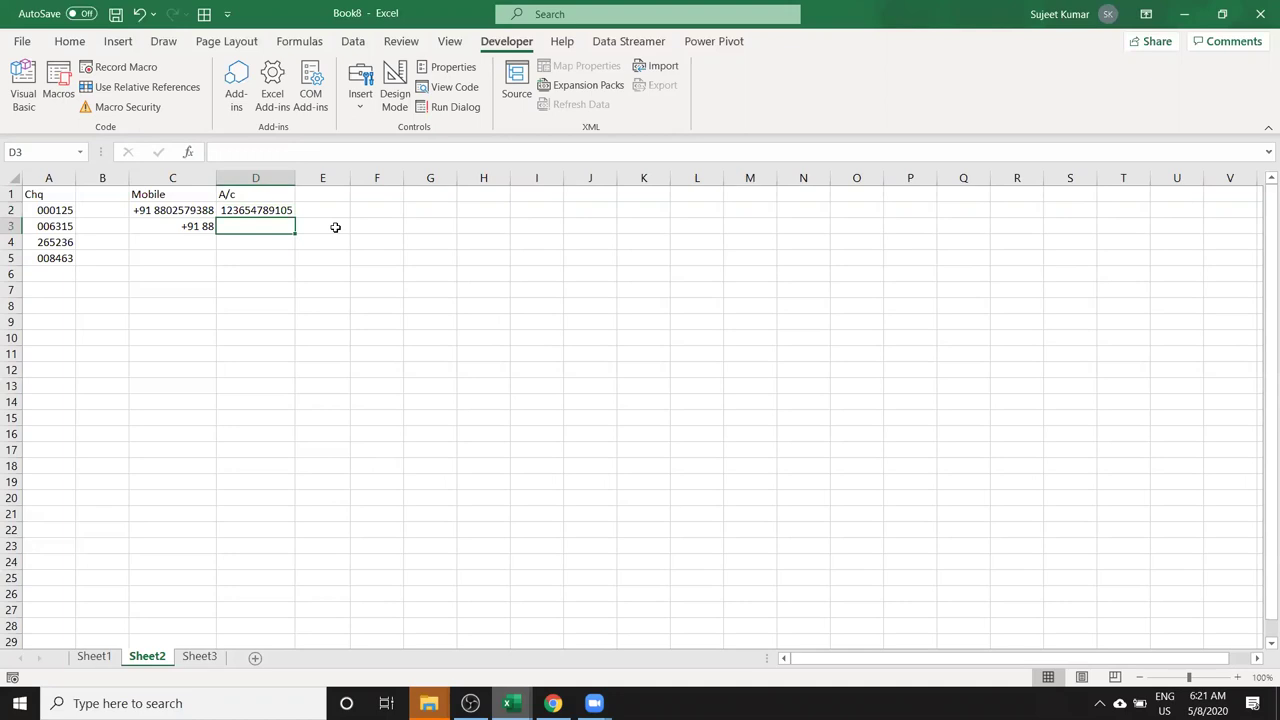
- Append 986 and then 76 to D2's account number, showing its trailing digits turn to zeros
key(Up)
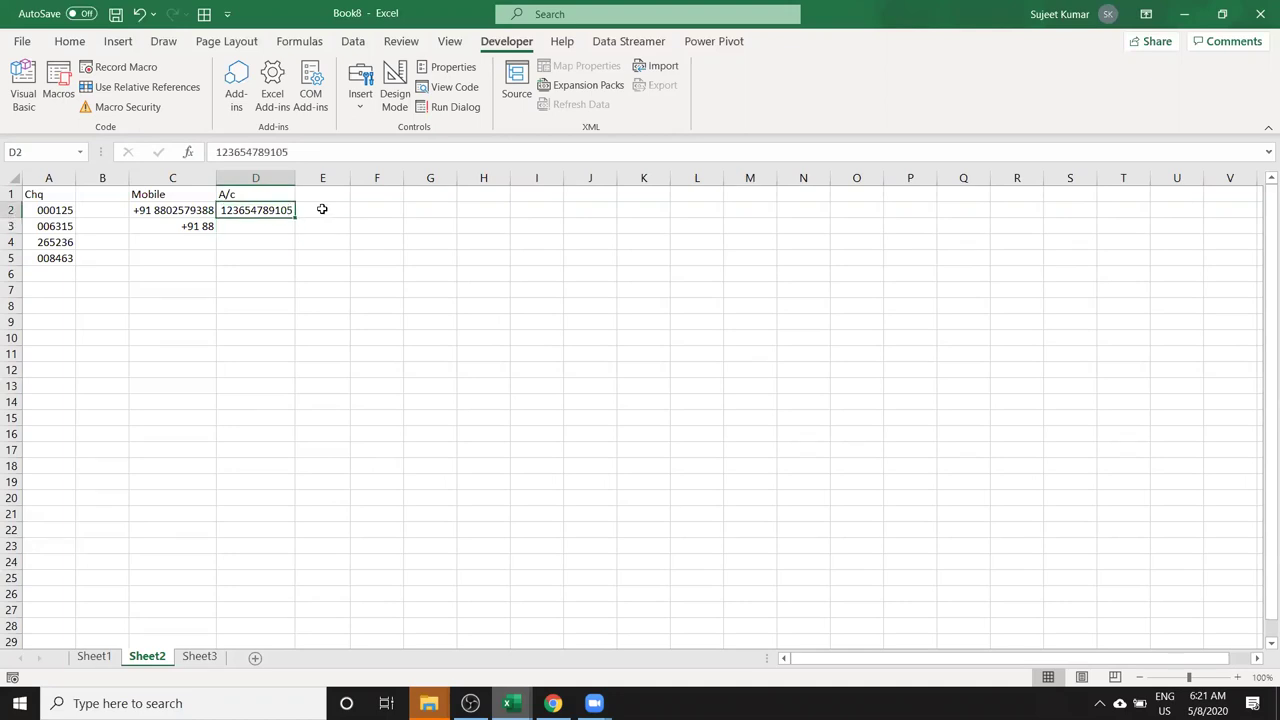
click(321, 152)
text(986)
key(Return)
key(Up)
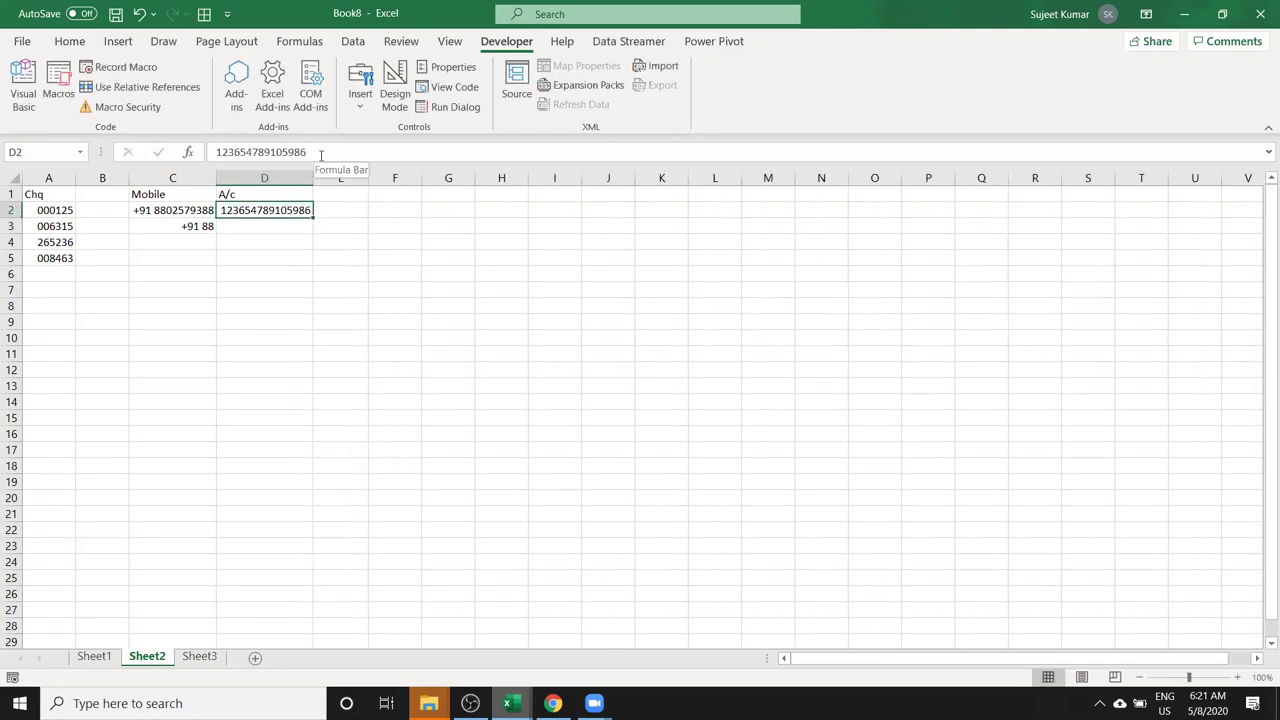
click(321, 152)
text(76)
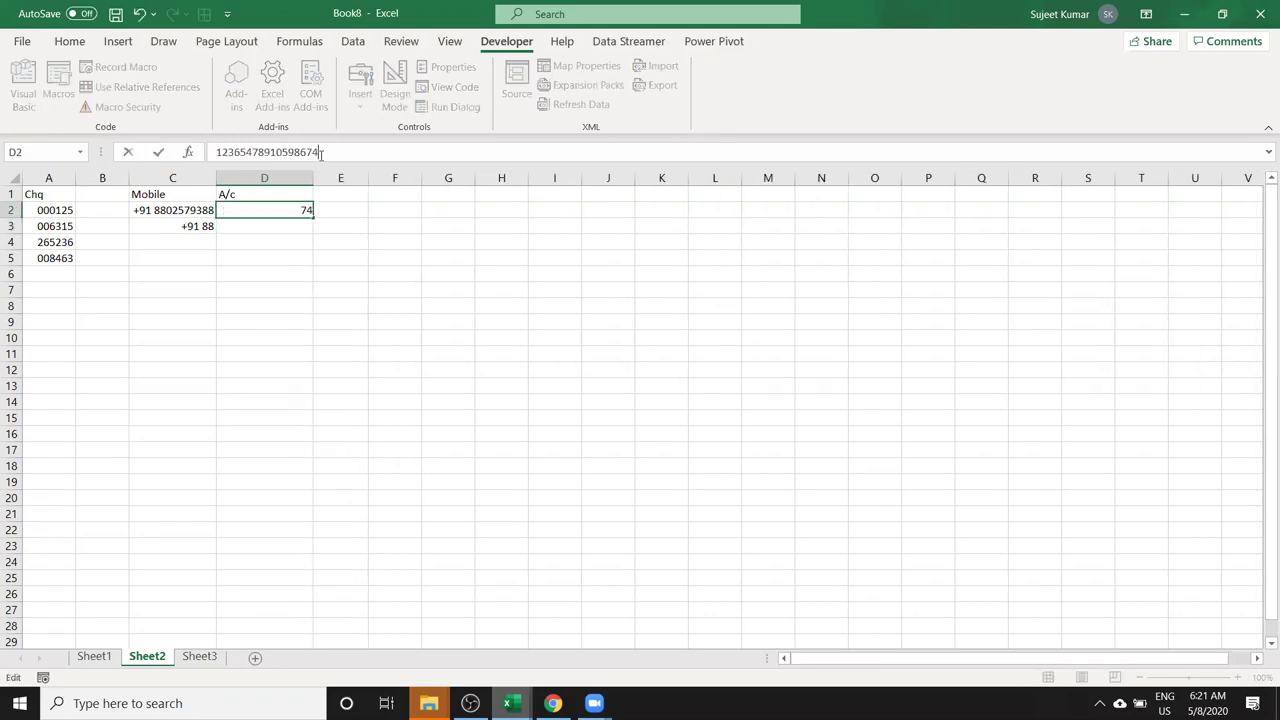
key(Return)
click(271, 209)
drag(301, 152, 338, 155)
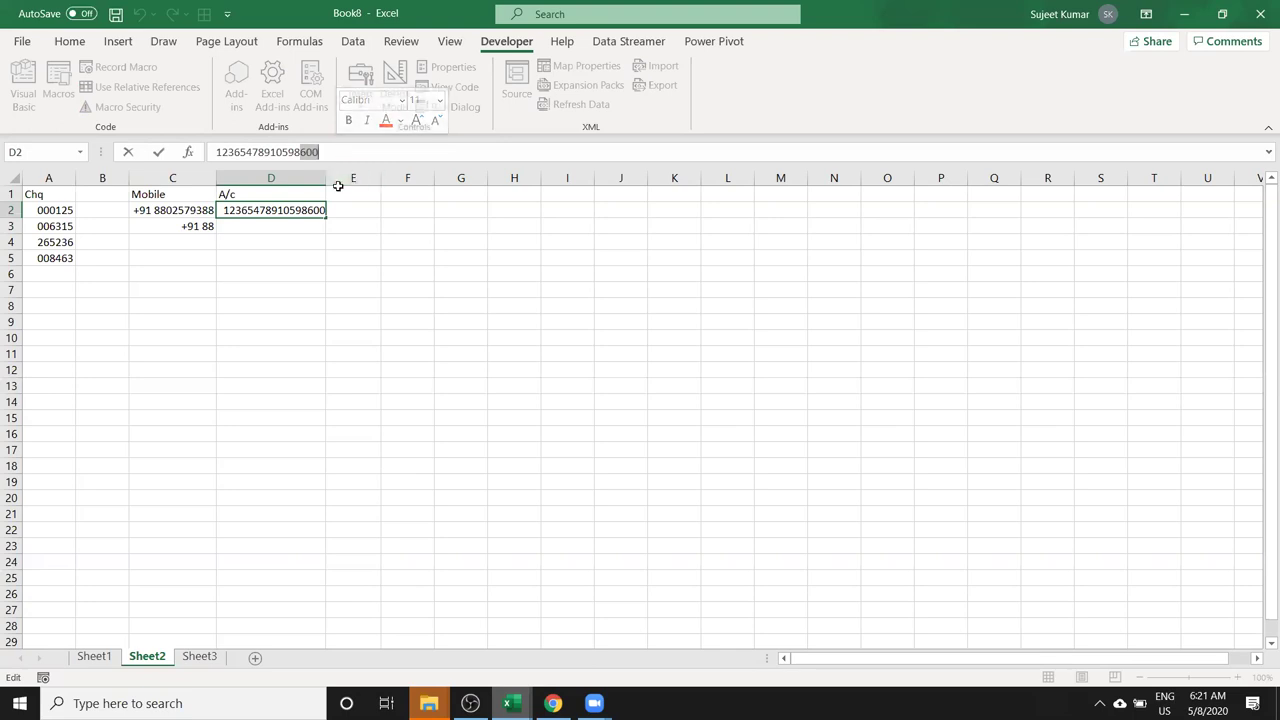
key(Escape)
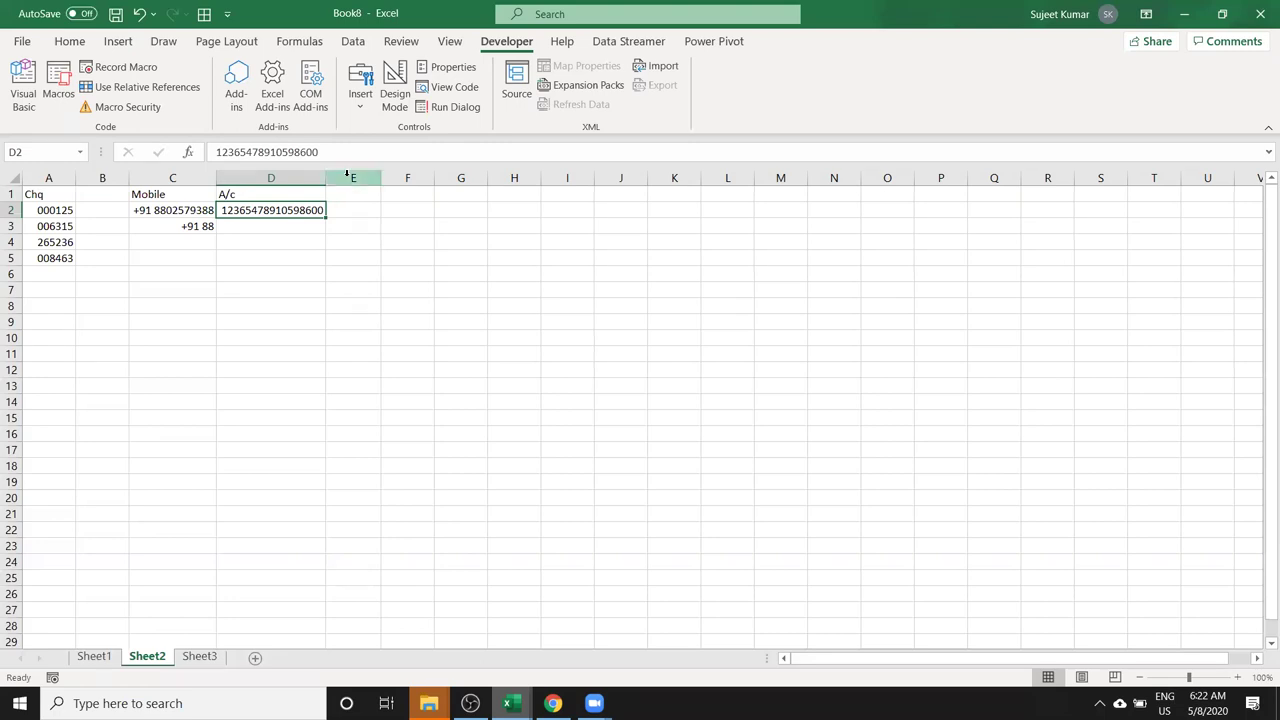
click(353, 150)
key(BackSpace)
key(BackSpace)
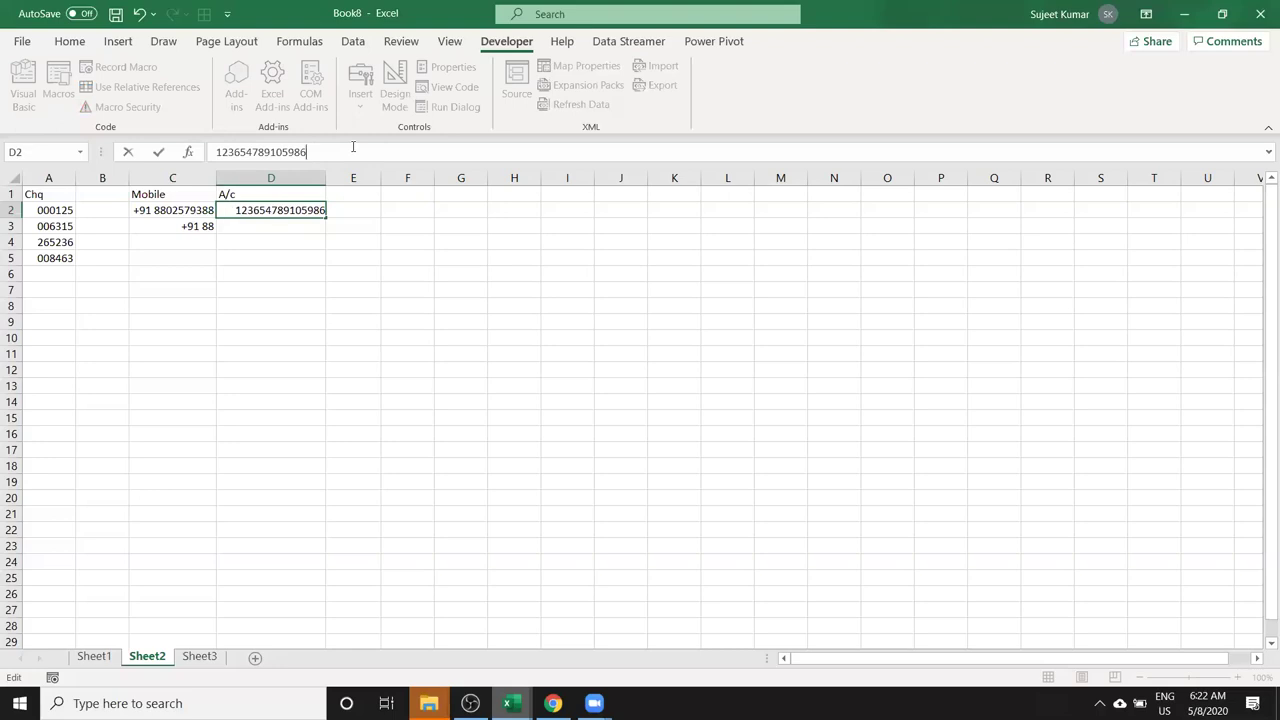
key(Return)
key(Up)
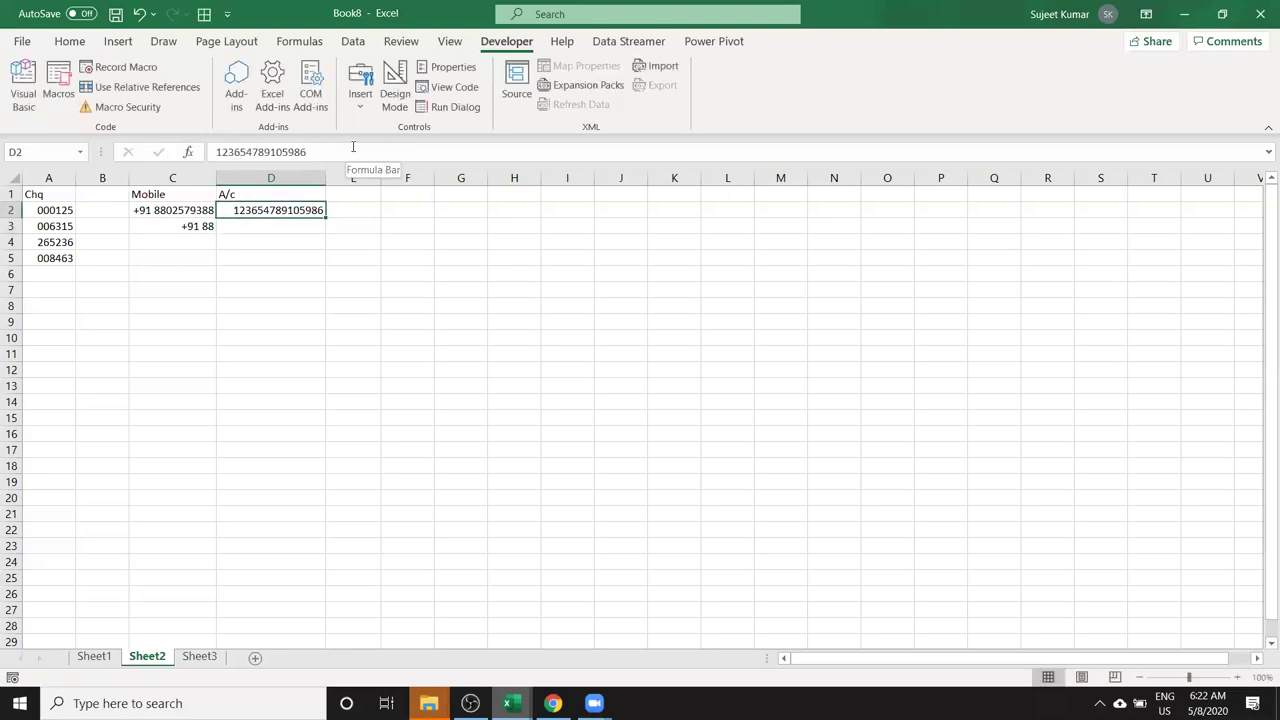
key(Down)
text(')
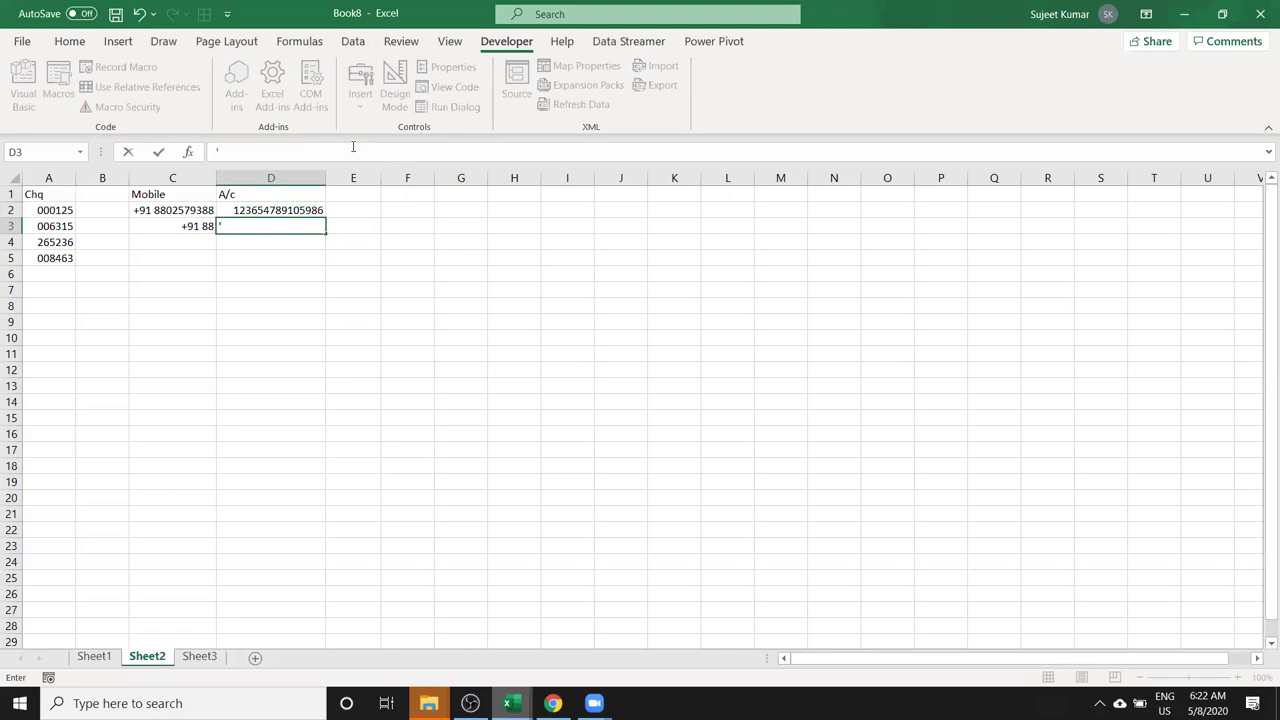
text(1654613213131311654313465484)
key(Return)
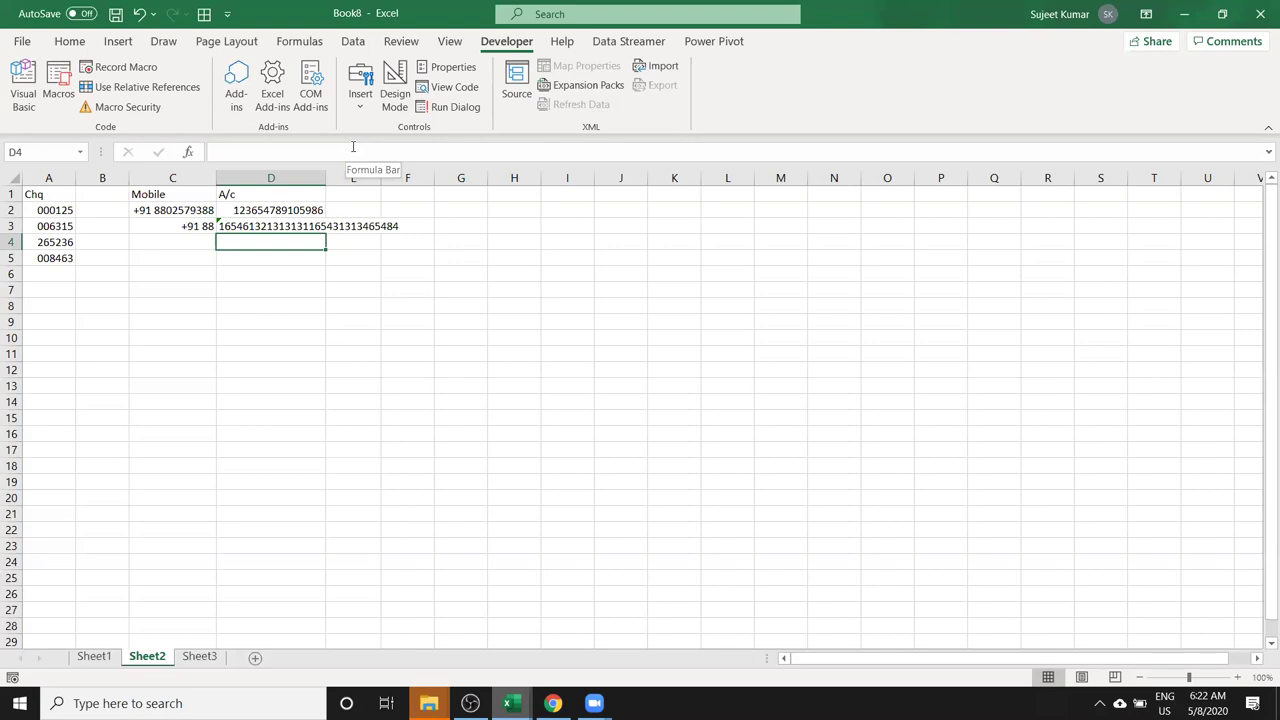
- Autofit column D to show the full 28-digit account number
drag(295, 199, 296, 220)
click(290, 225)
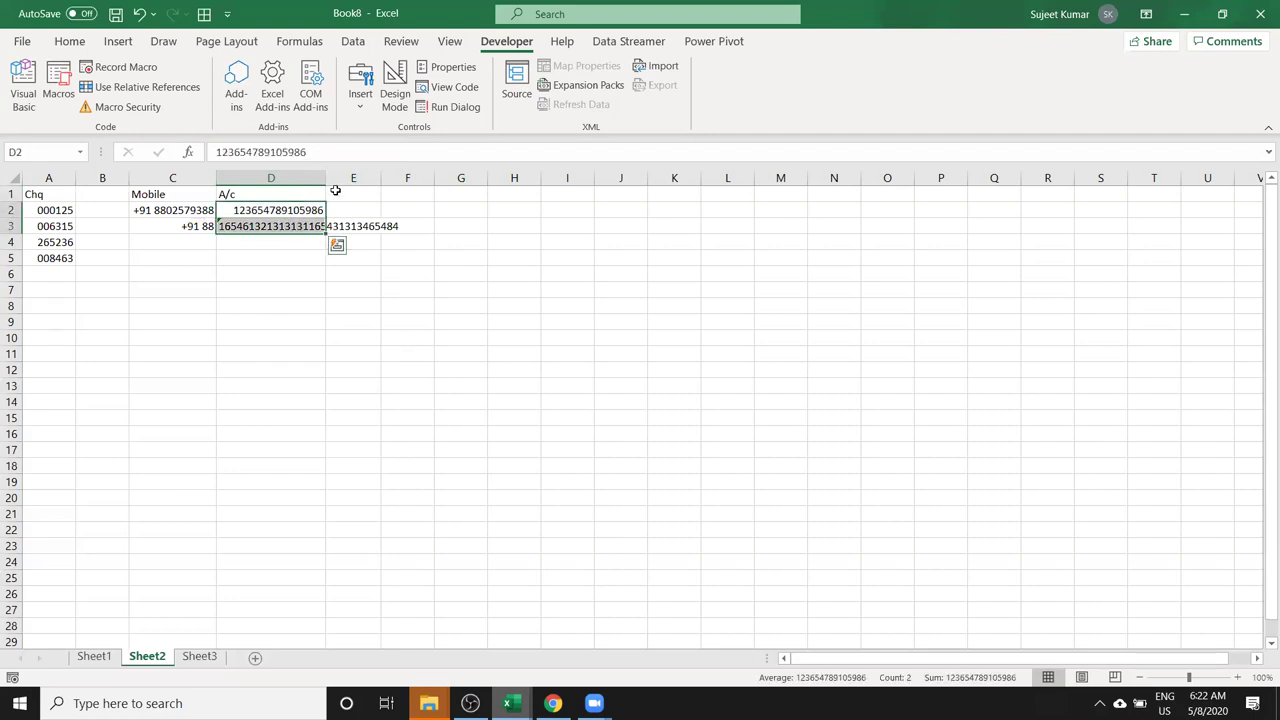
double_click(325, 179)
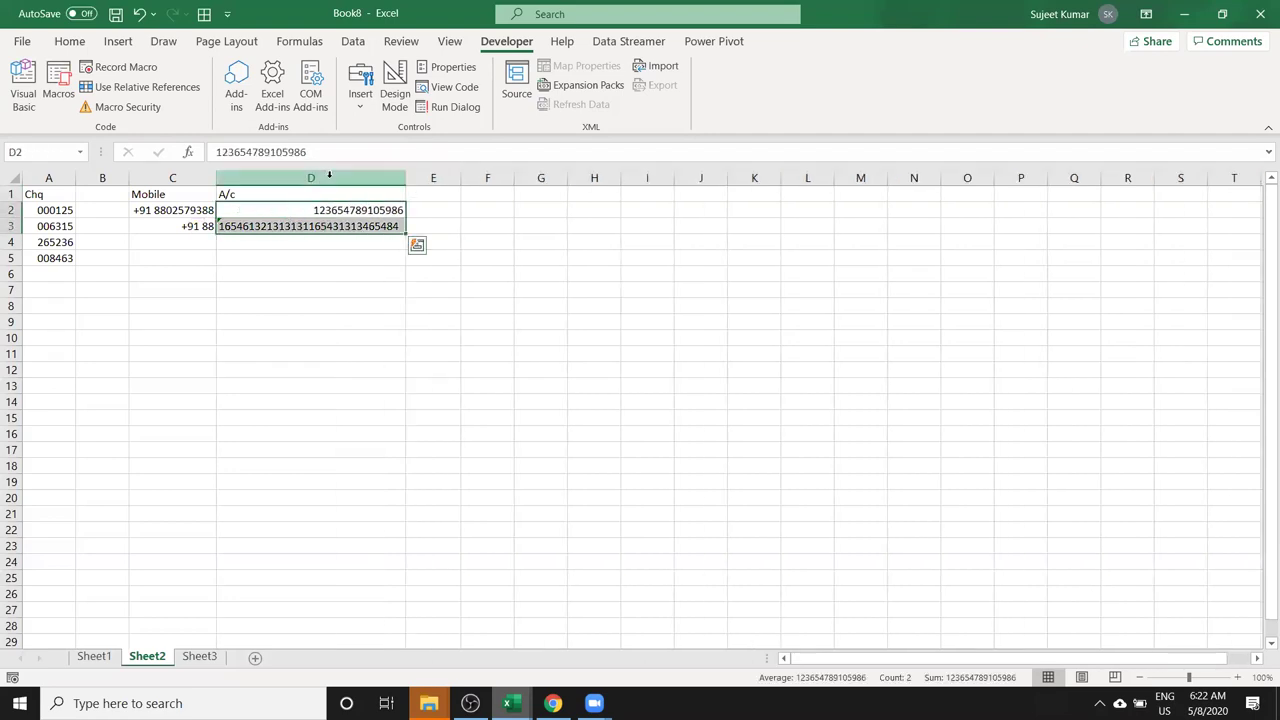
click(337, 223)
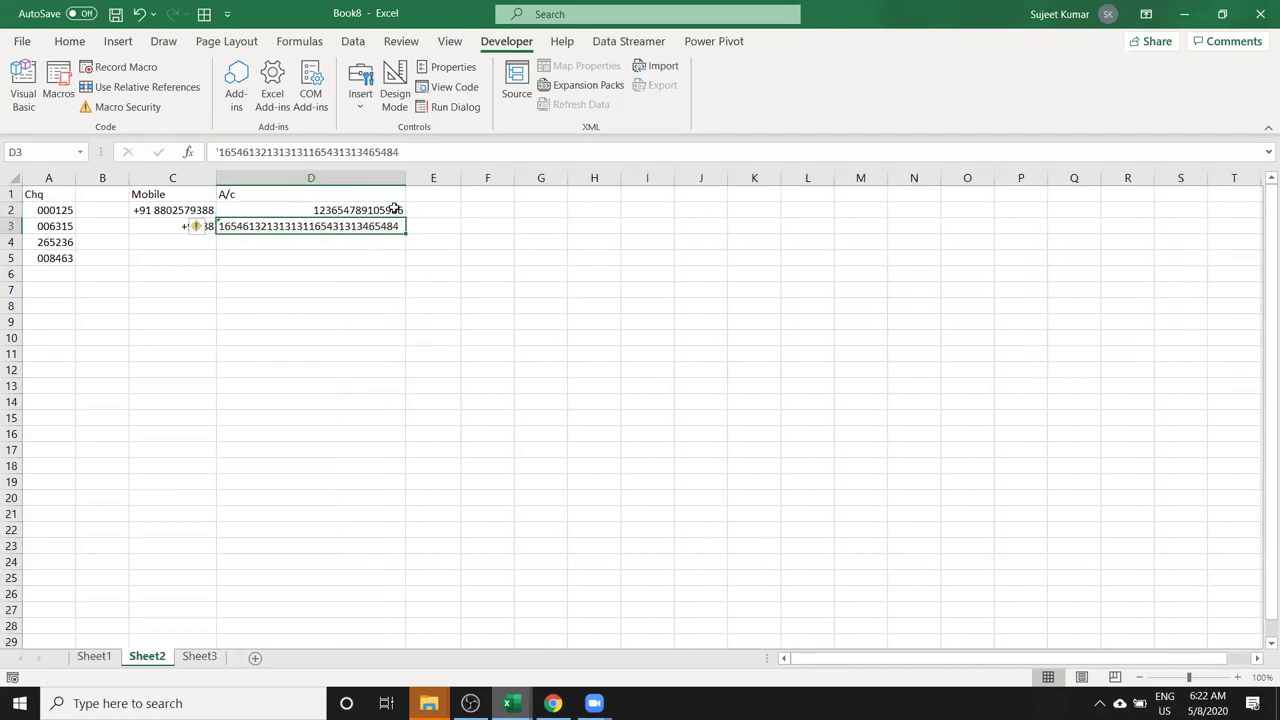
click(446, 194)
- Add an Acc header in E1 and type 4563 XXXX XXXX 74125 in E2
text(Acc)
key(Return)
text(4563)
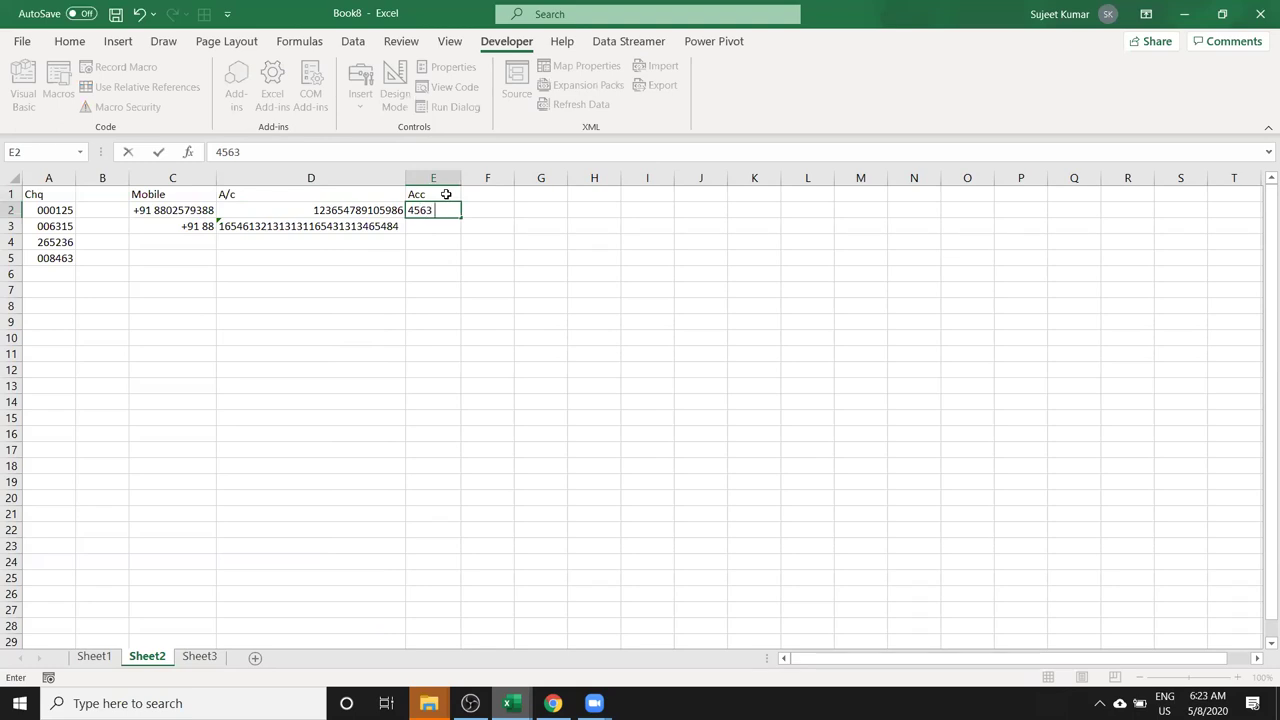
text( XXXX)
text( XXX)
text(X 74125)
key(Return)
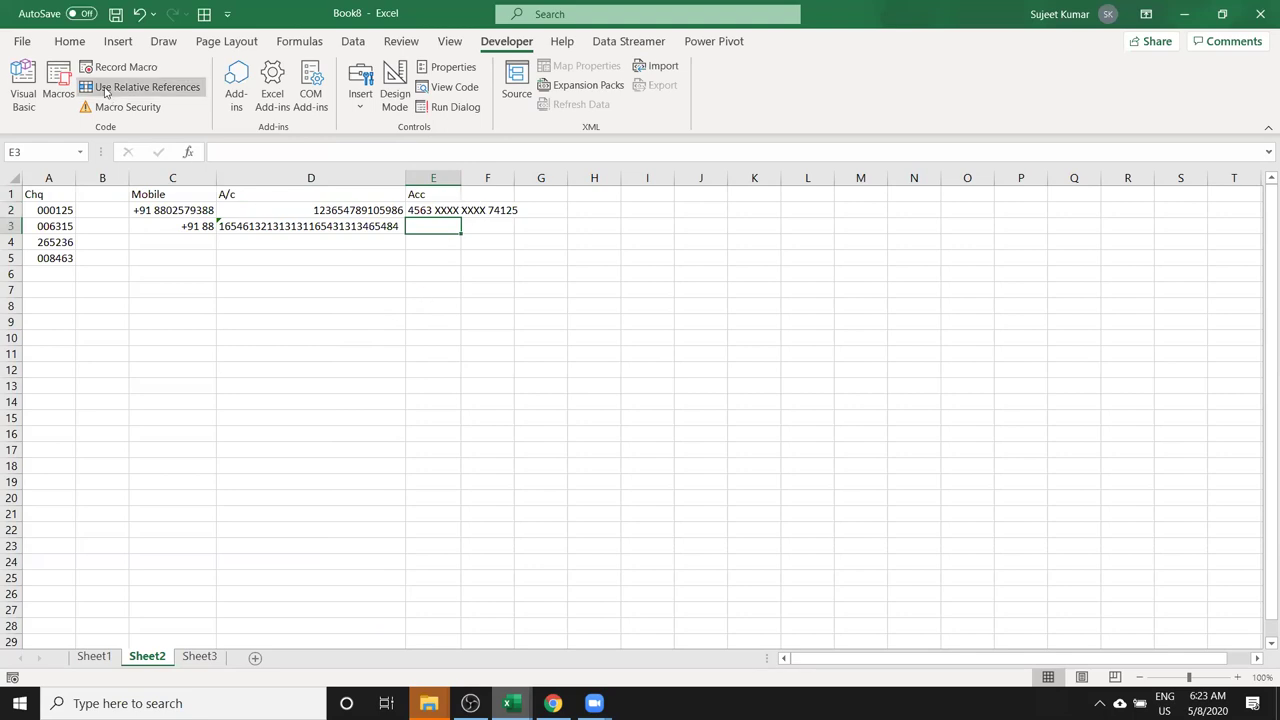
- Give E3 the custom masked format 0000 "XXXX XXXX " 0000 and enter 85239632
click(69, 45)
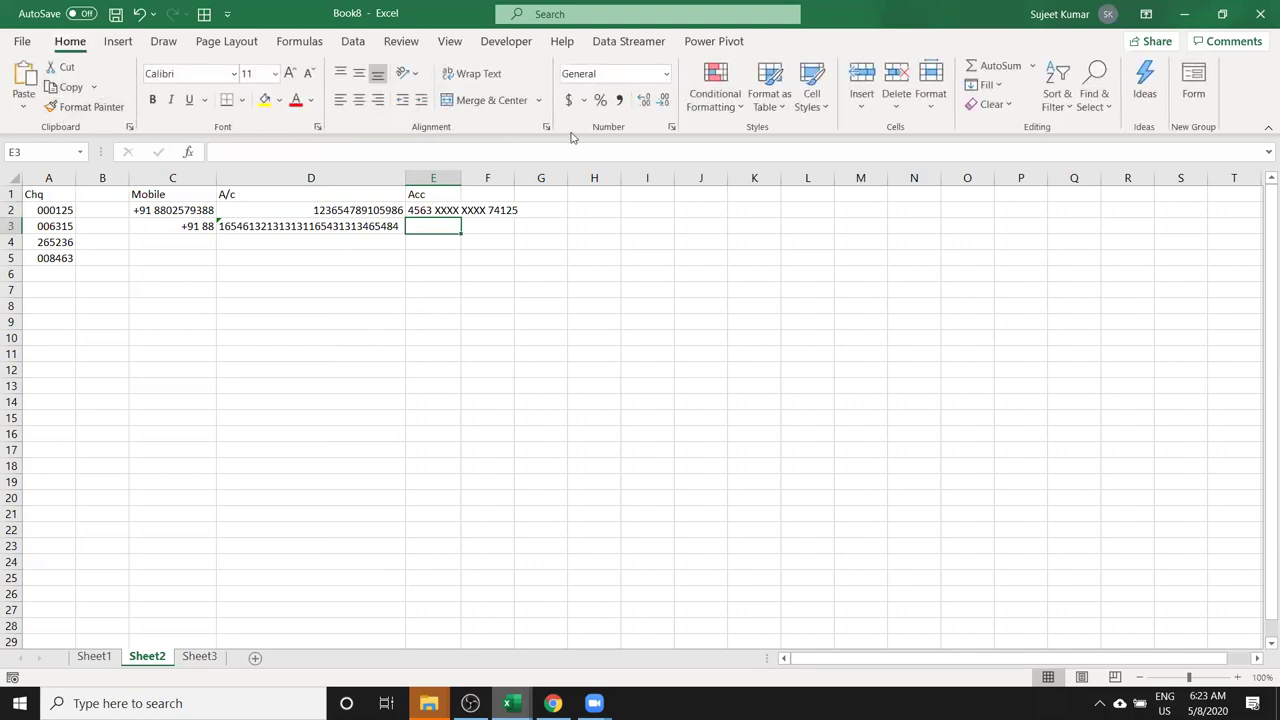
click(671, 127)
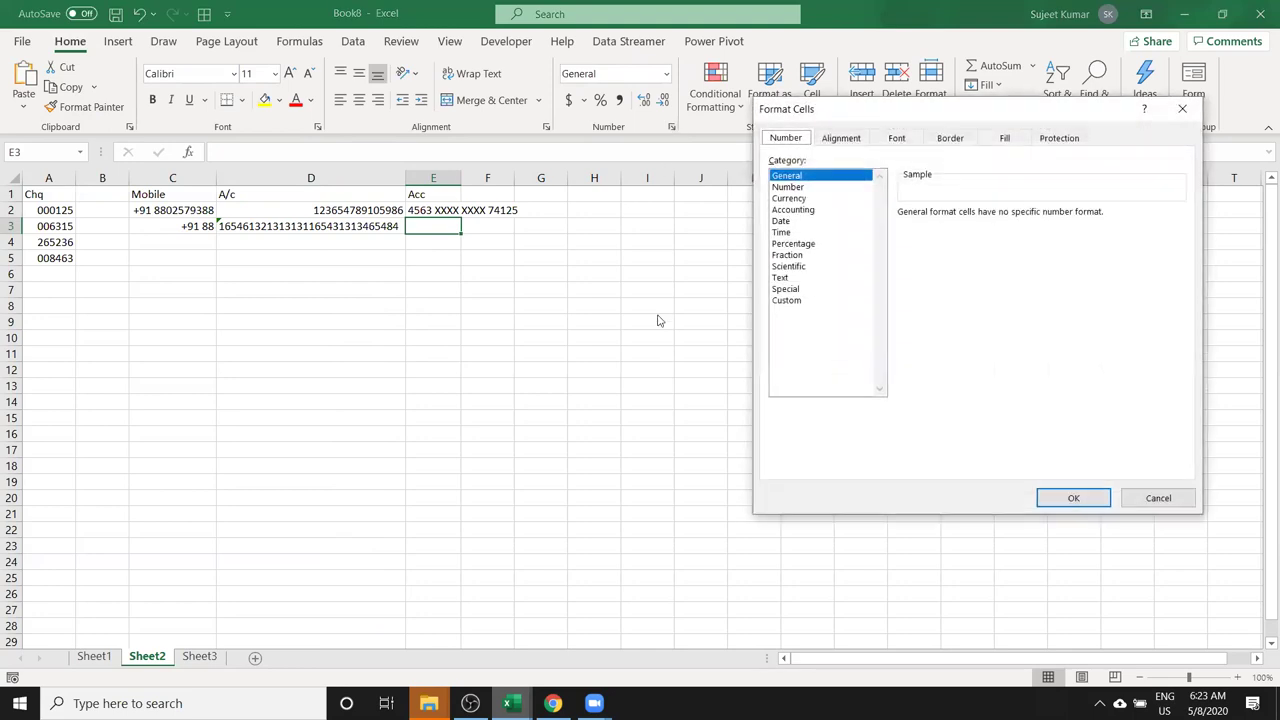
click(786, 300)
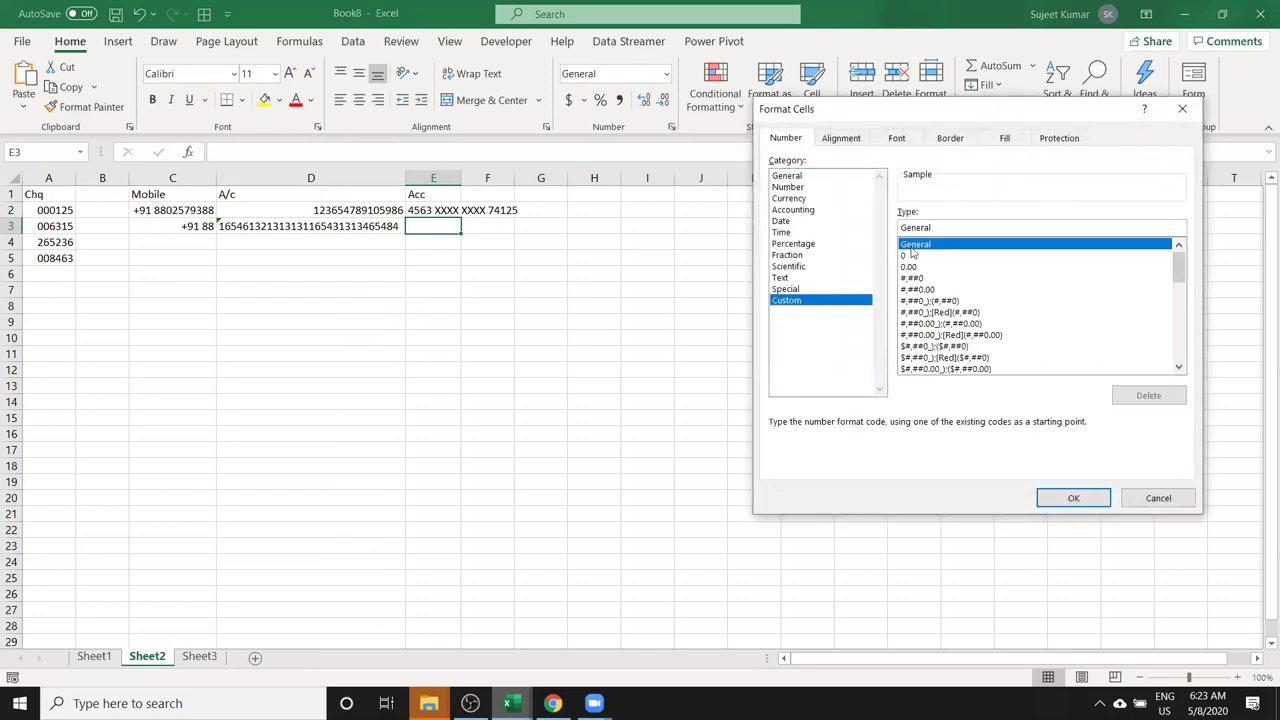
double_click(921, 228)
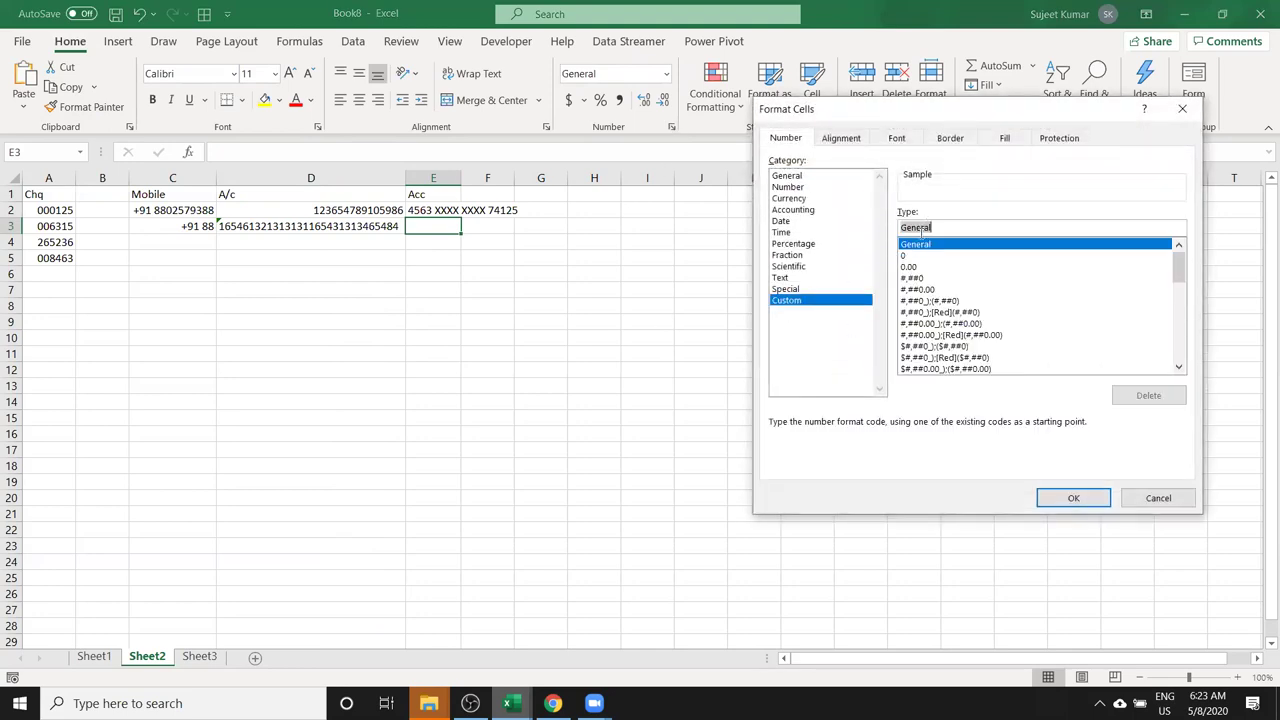
text(0000-)
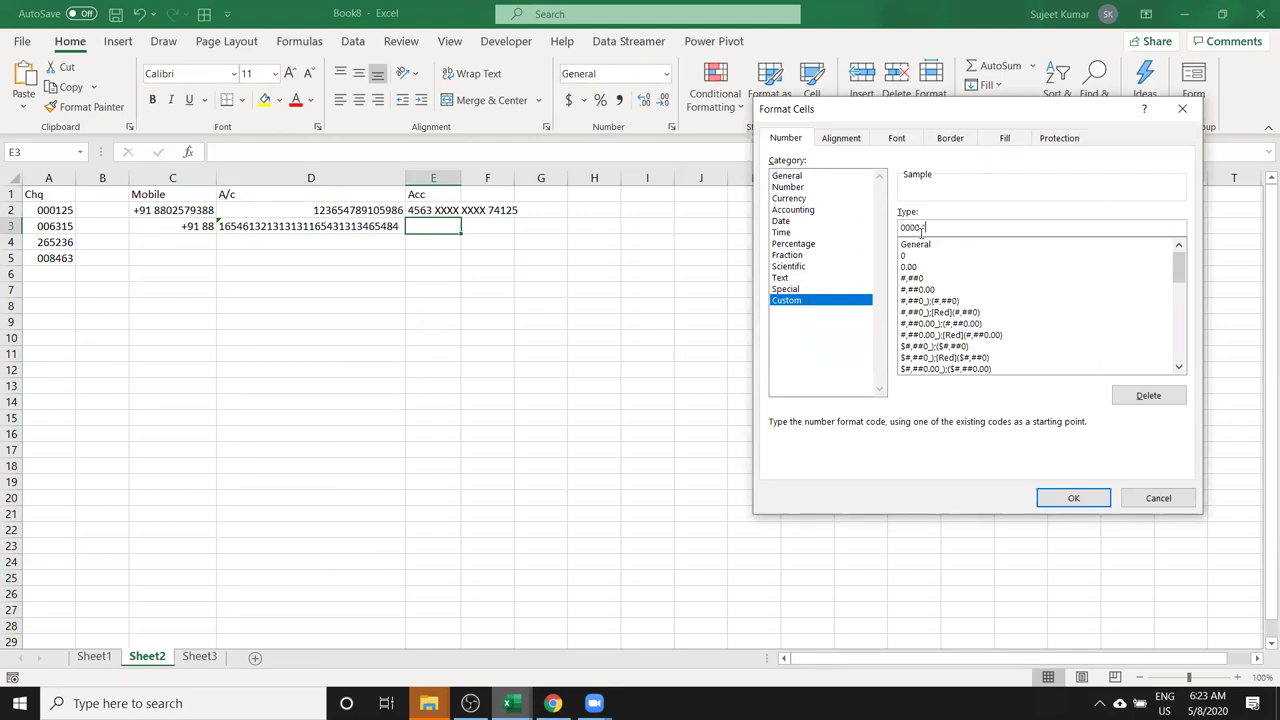
text(XXX)
text(X XXXX )
text(" )
text(0000)
key(Return)
text(85239632)
key(Return)
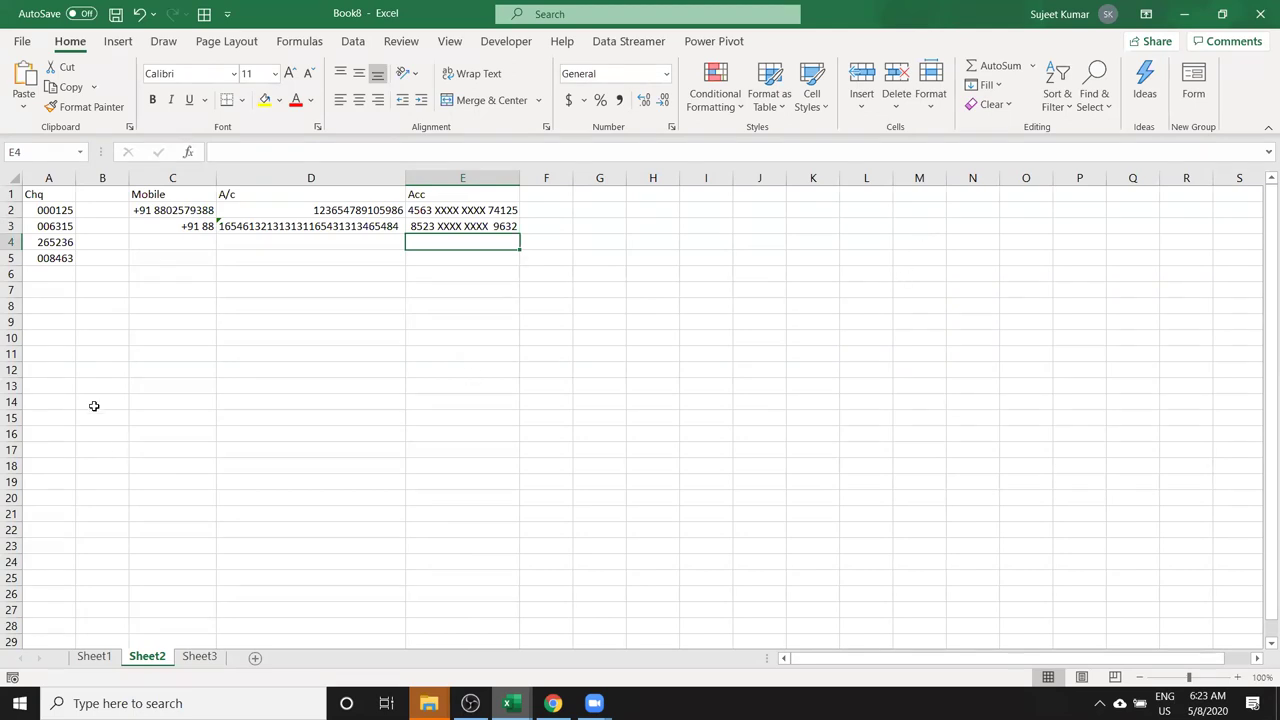
- Enter the value 1500 in empty cell D11
drag(30, 194, 163, 266)
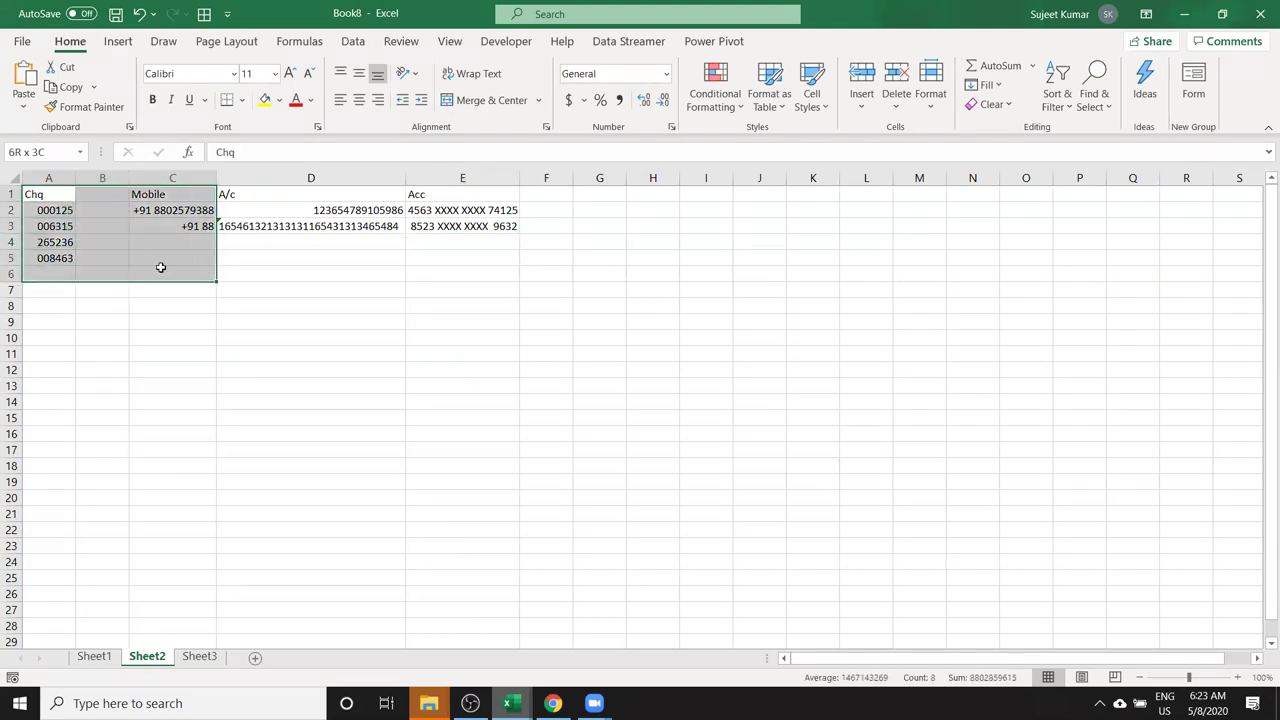
click(272, 194)
drag(440, 243, 440, 243)
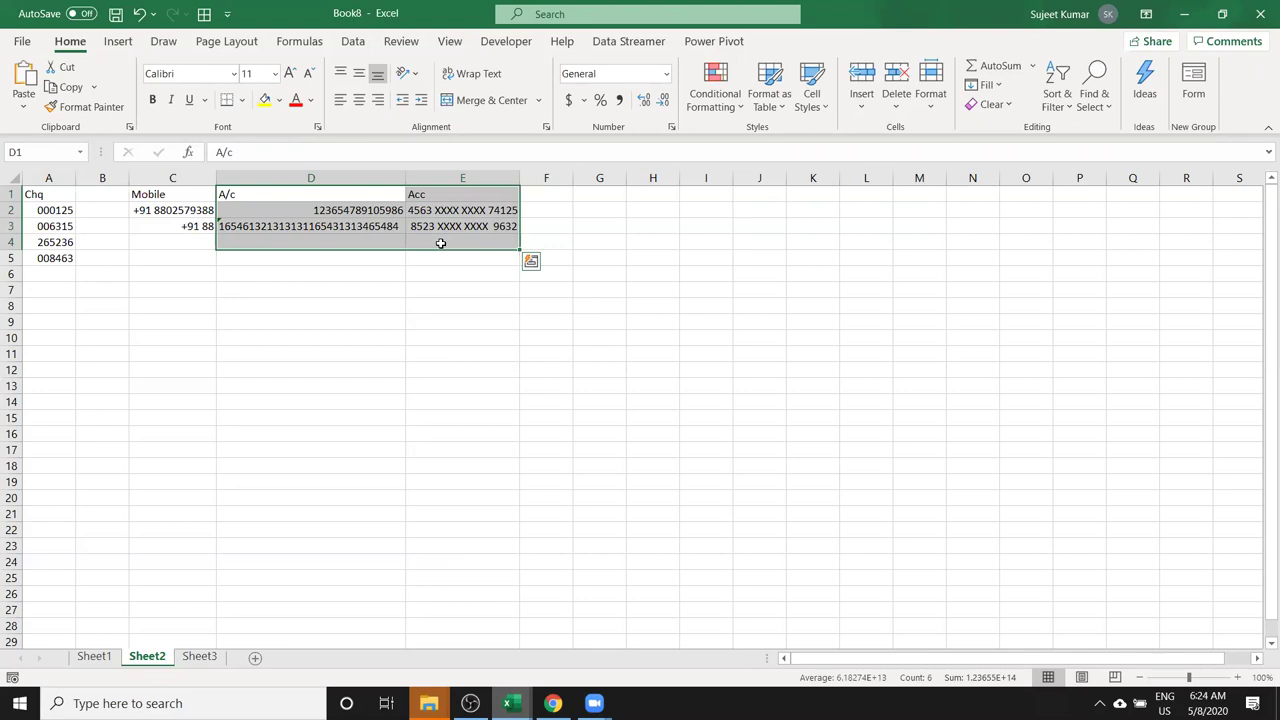
click(355, 354)
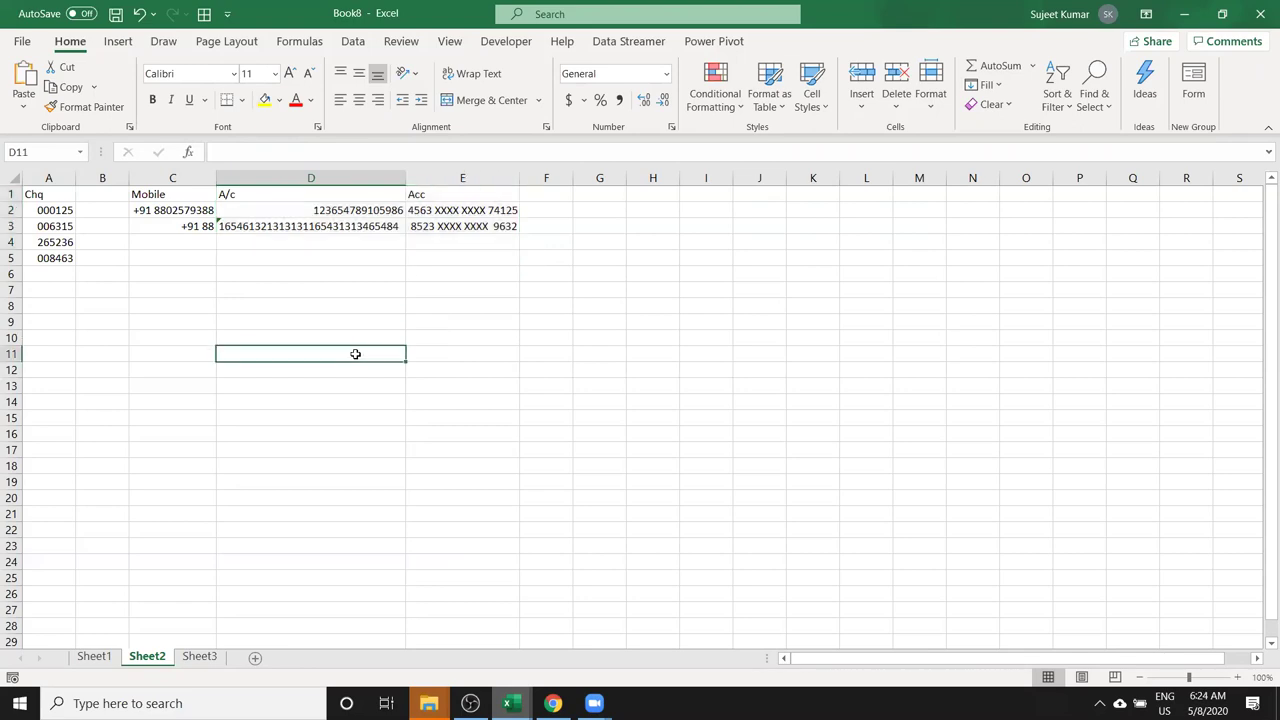
text(1500)
key(Return)
- Give D11 a custom "MRP" text format
click(355, 354)
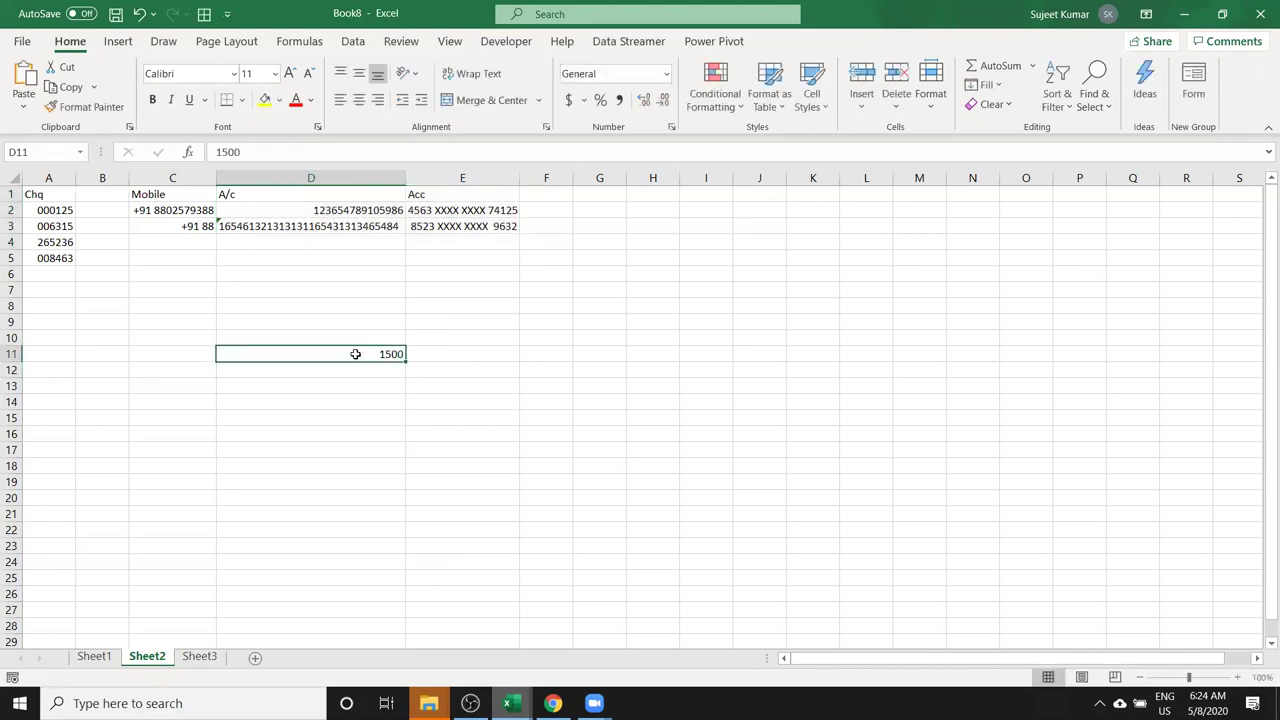
click(671, 129)
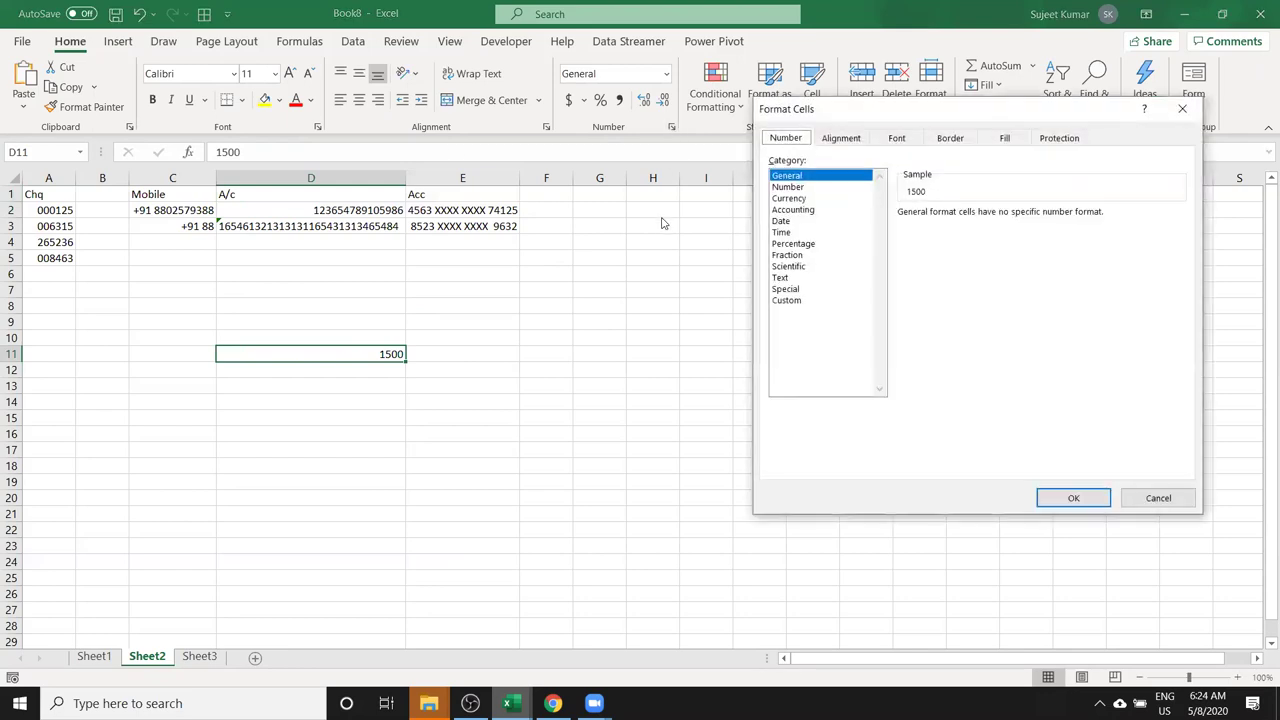
click(787, 300)
double_click(940, 232)
text("MRP")
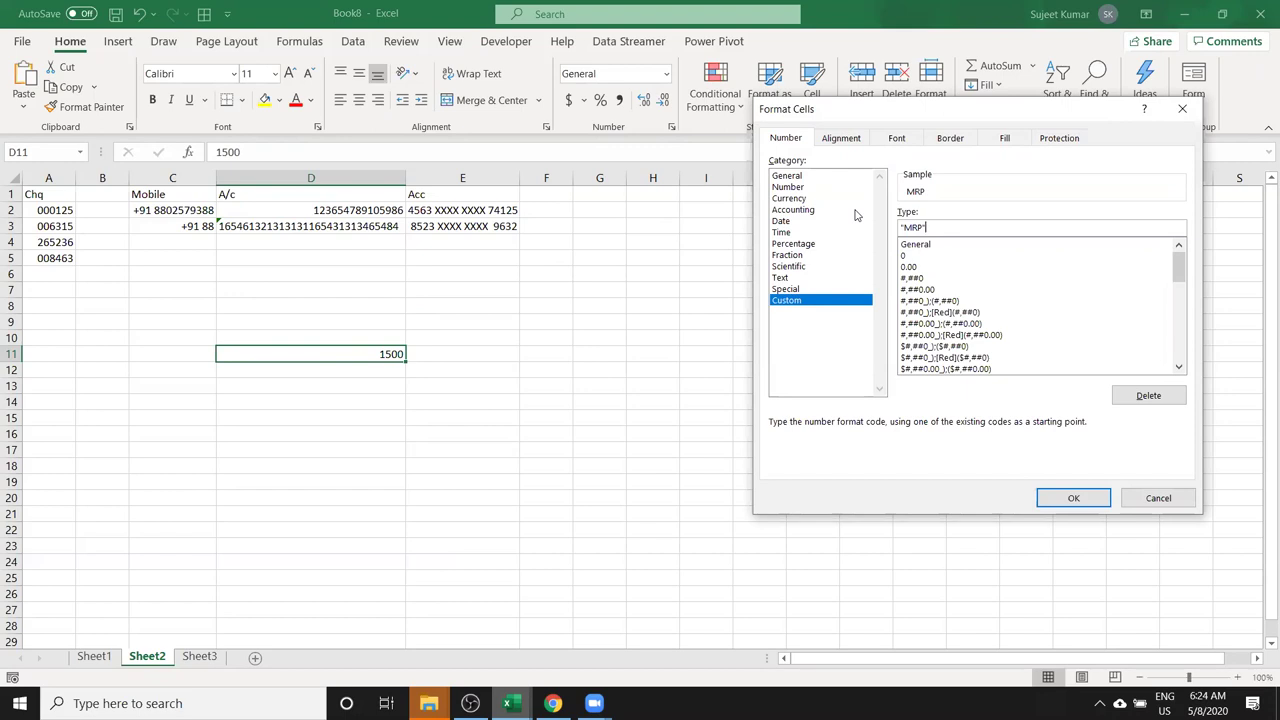
key(Return)
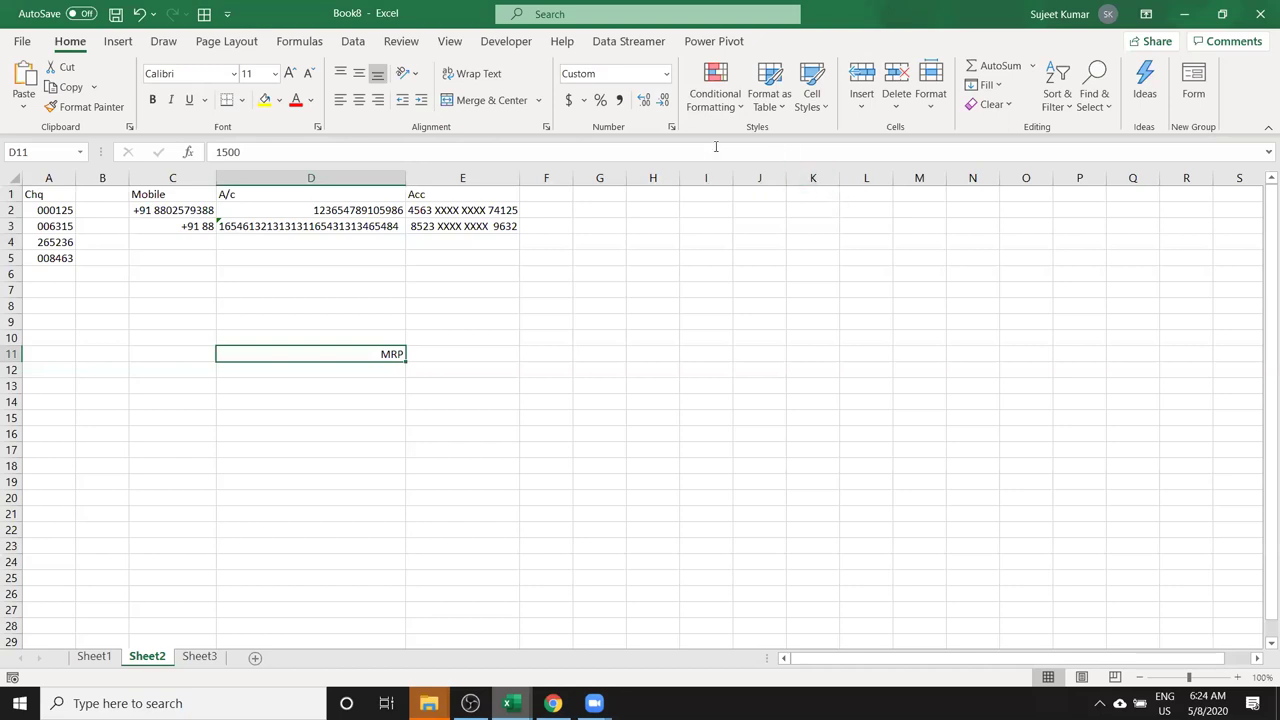
- Add digit placeholders to D11's format, making it a two-digit "MRP" 00 code
click(672, 128)
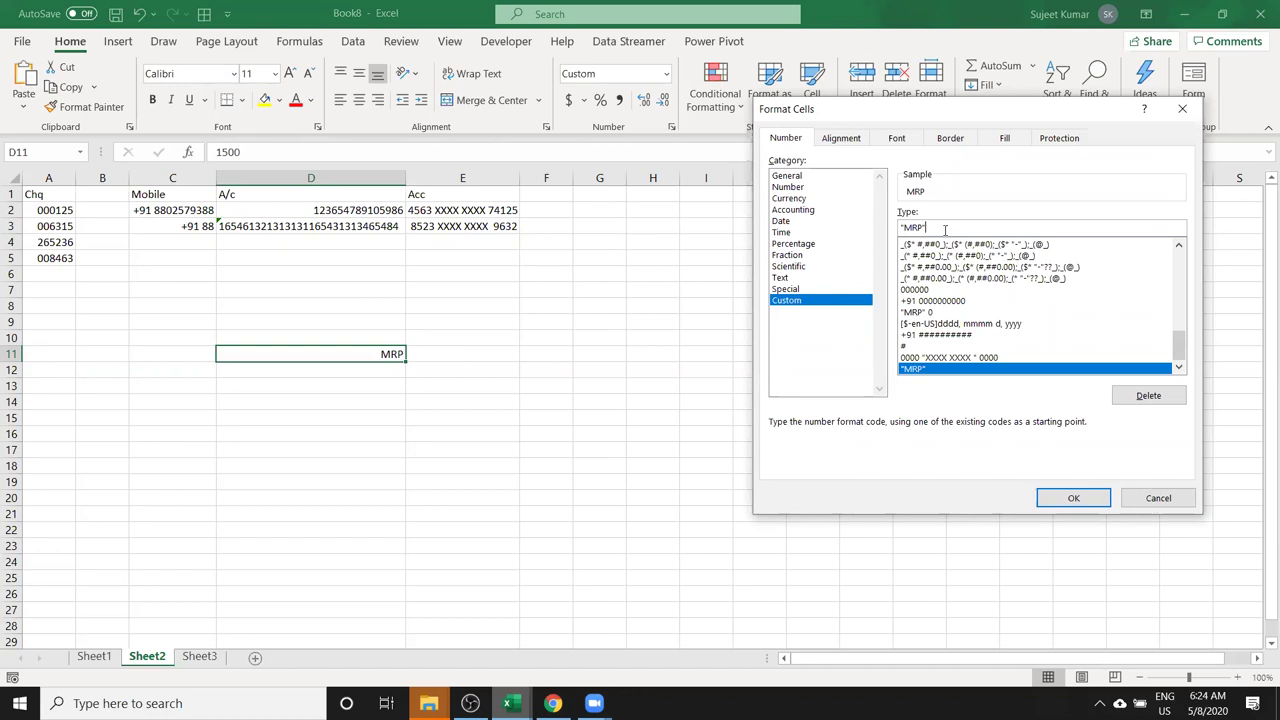
text(0)
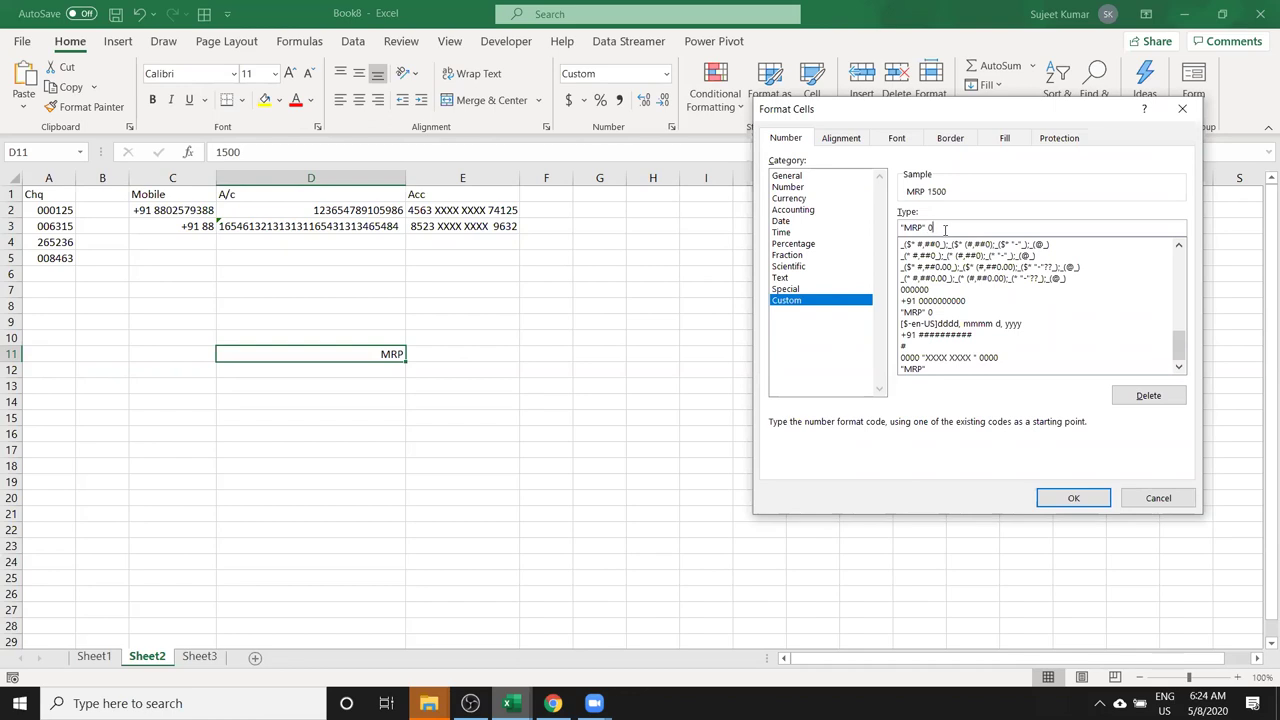
key(Return)
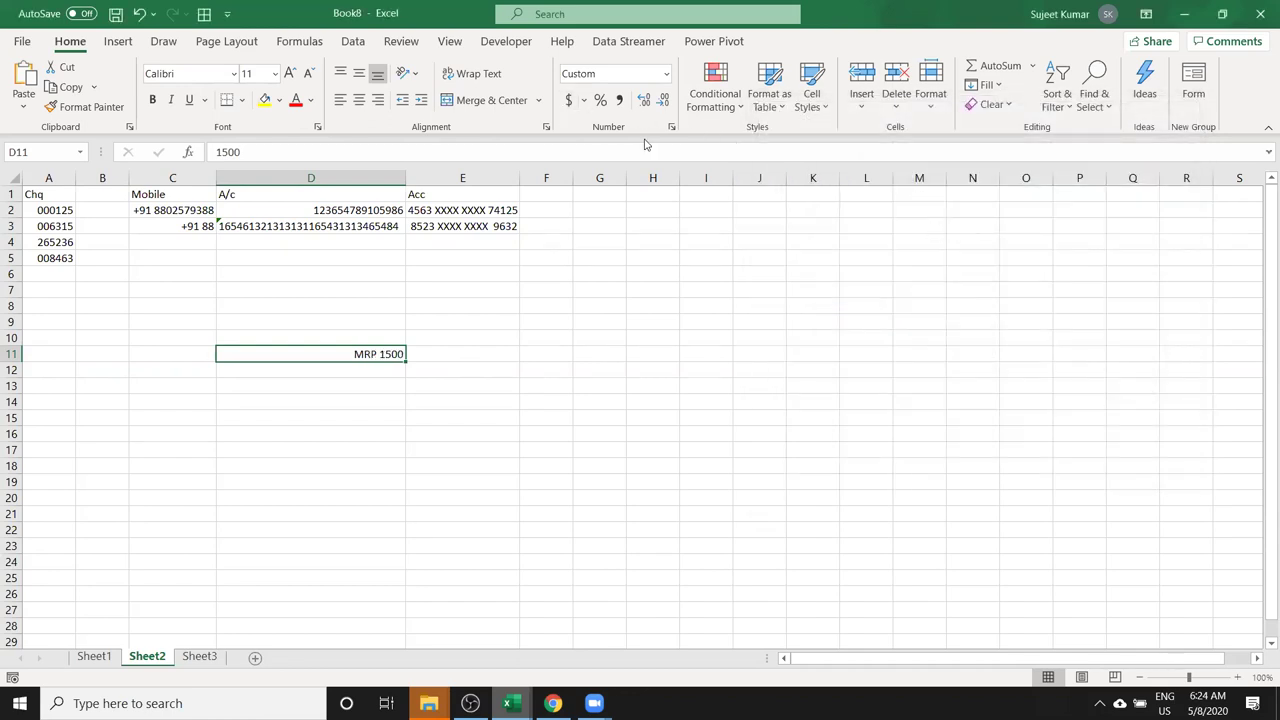
click(671, 127)
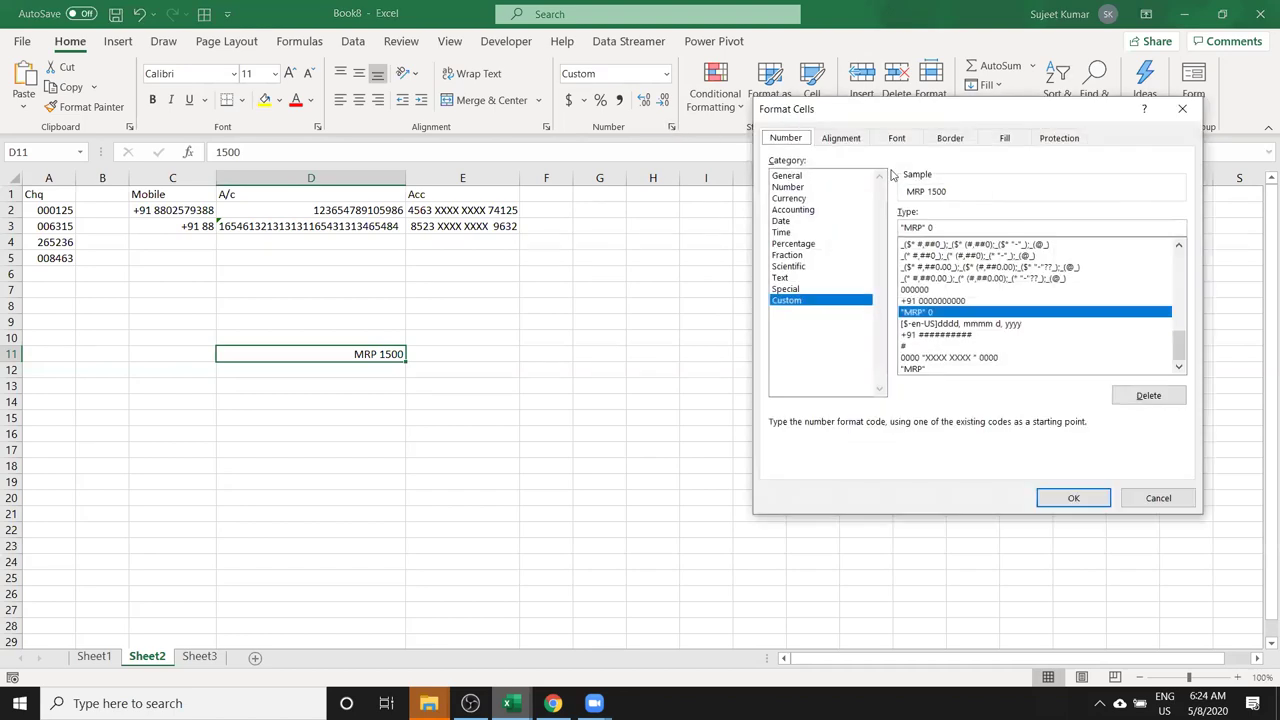
click(964, 229)
text(0)
key(Return)
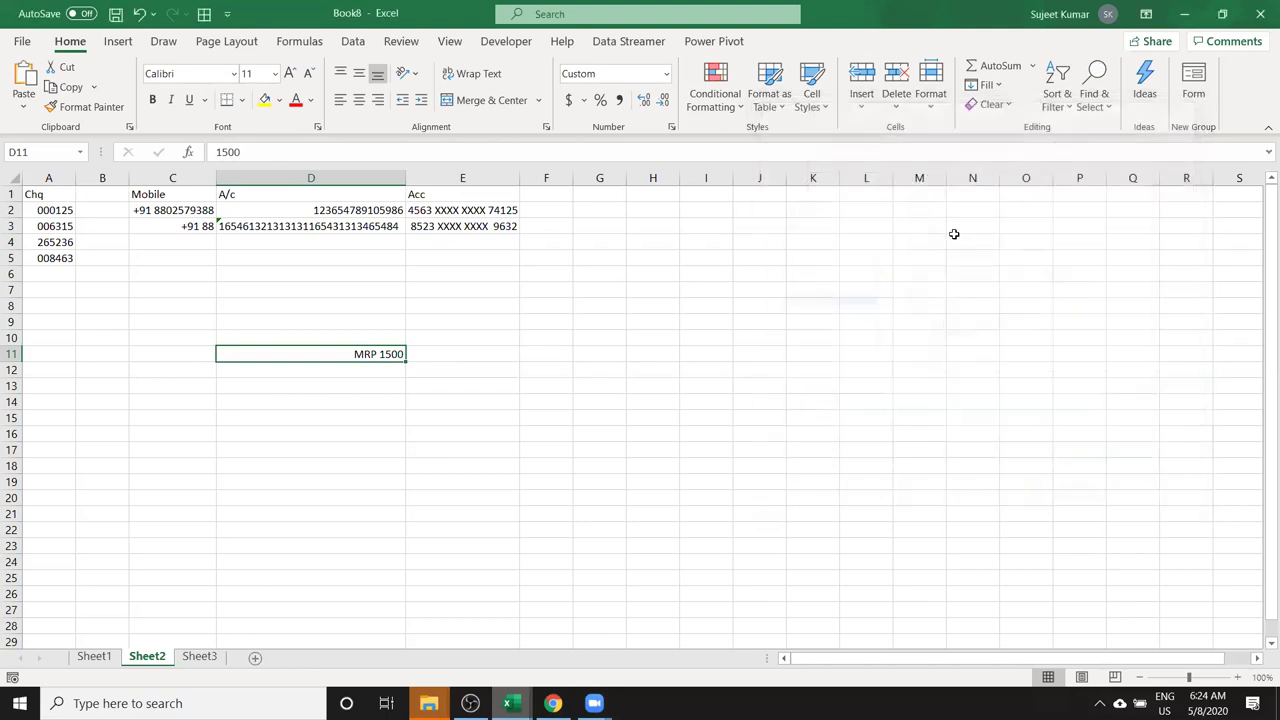
- Enter 5 in D11 and reduce its format to "MRP" 0 so it shows MRP 5
text(5)
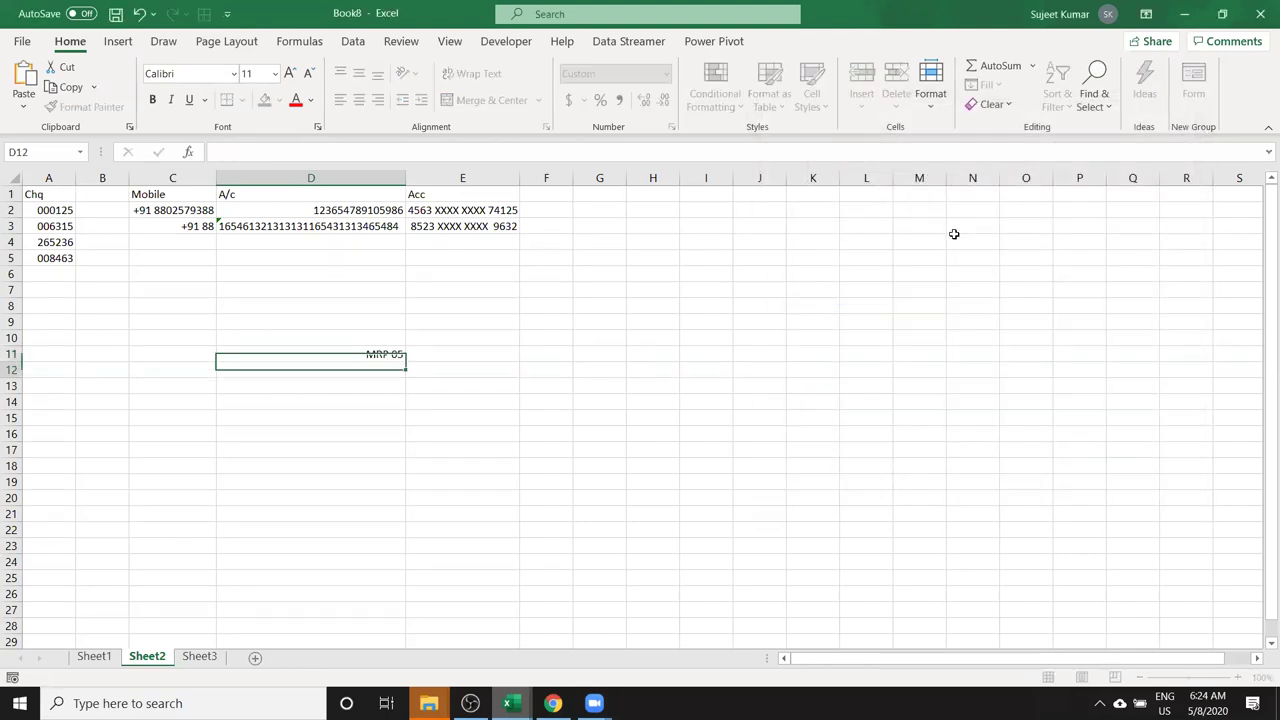
key(Return)
key(Up)
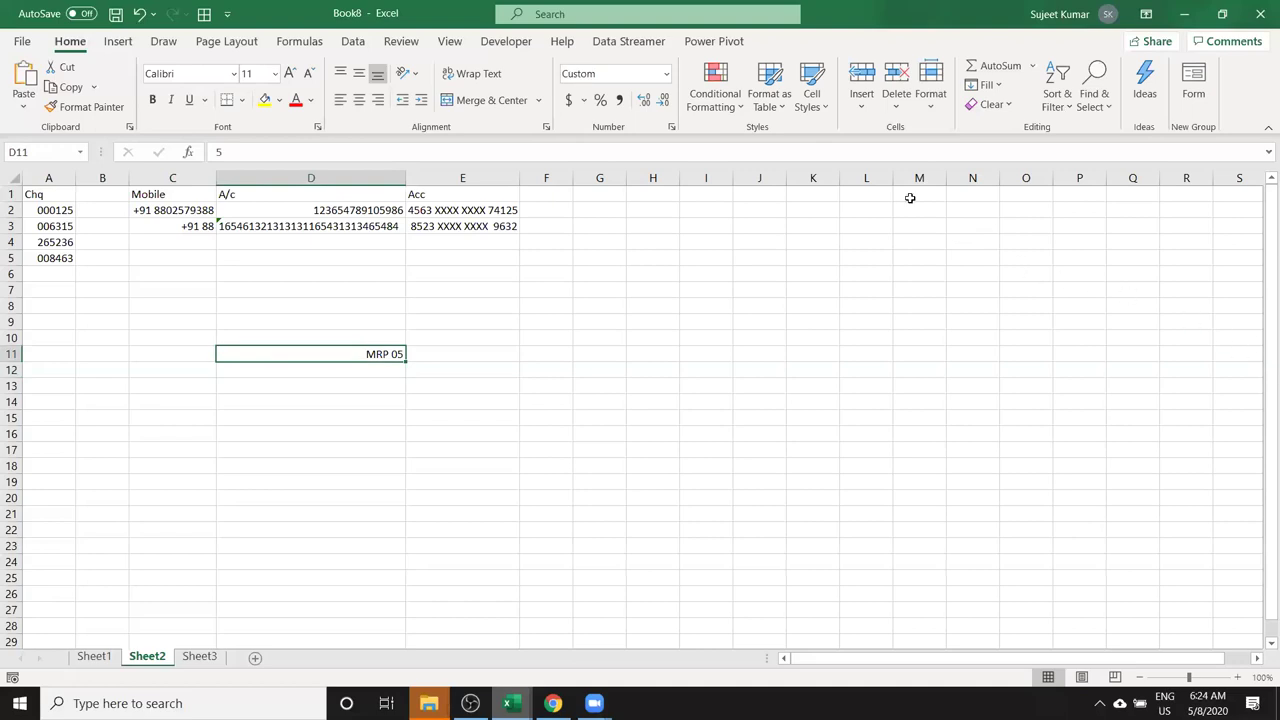
click(672, 130)
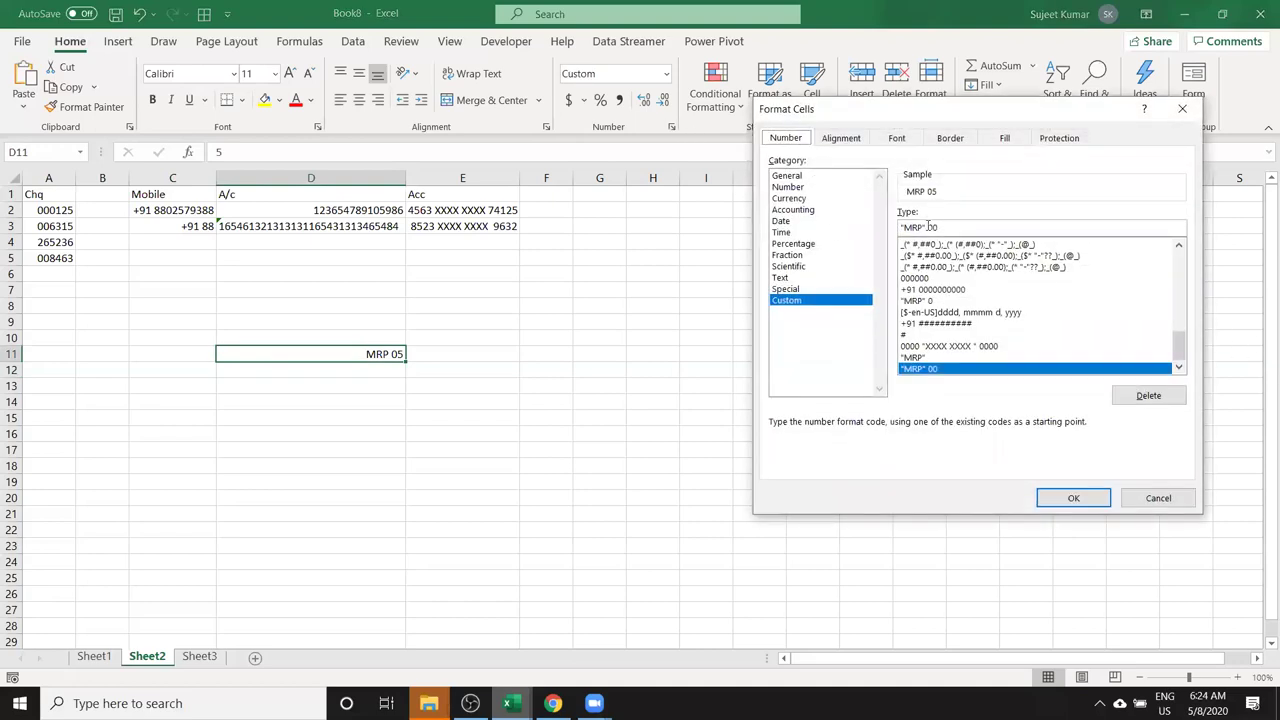
drag(928, 227, 939, 227)
text(0)
key(Return)
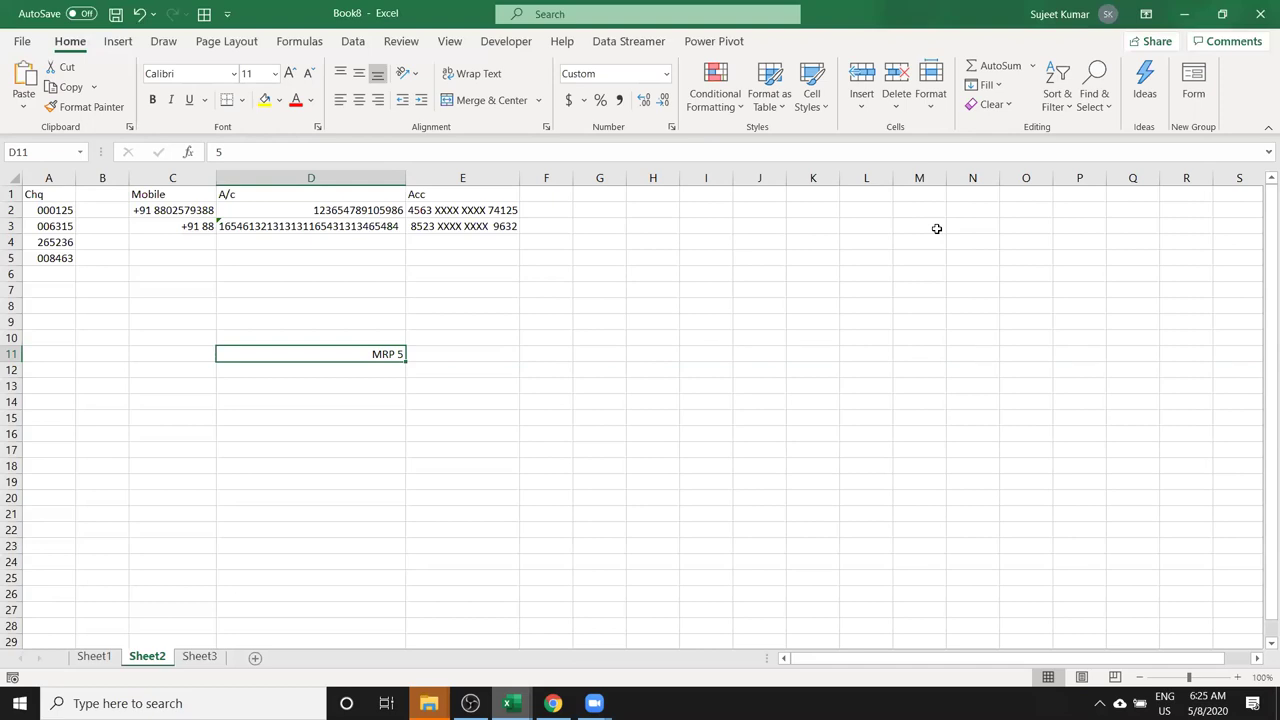
key(Right)
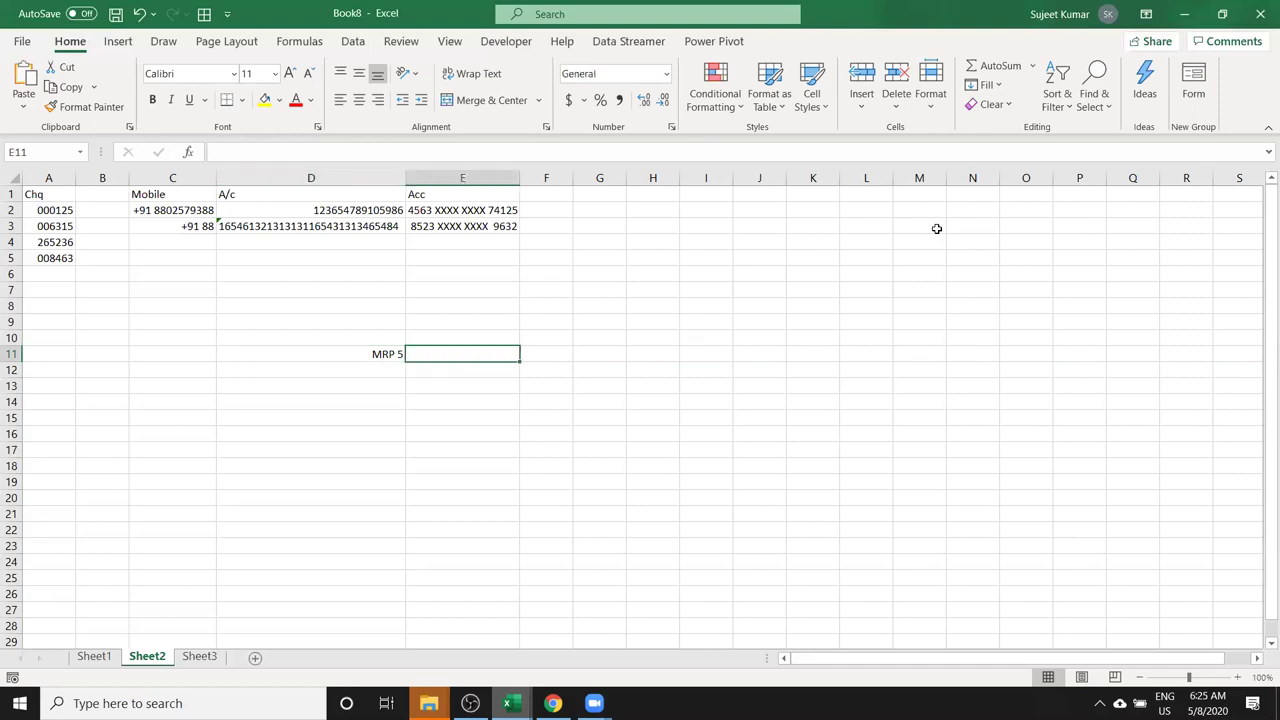
- Enter 56.36 in E11 and format it as 0# "Rupees" .00 "Paise"
text(56.36)
key(Return)
key(Up)
click(671, 127)
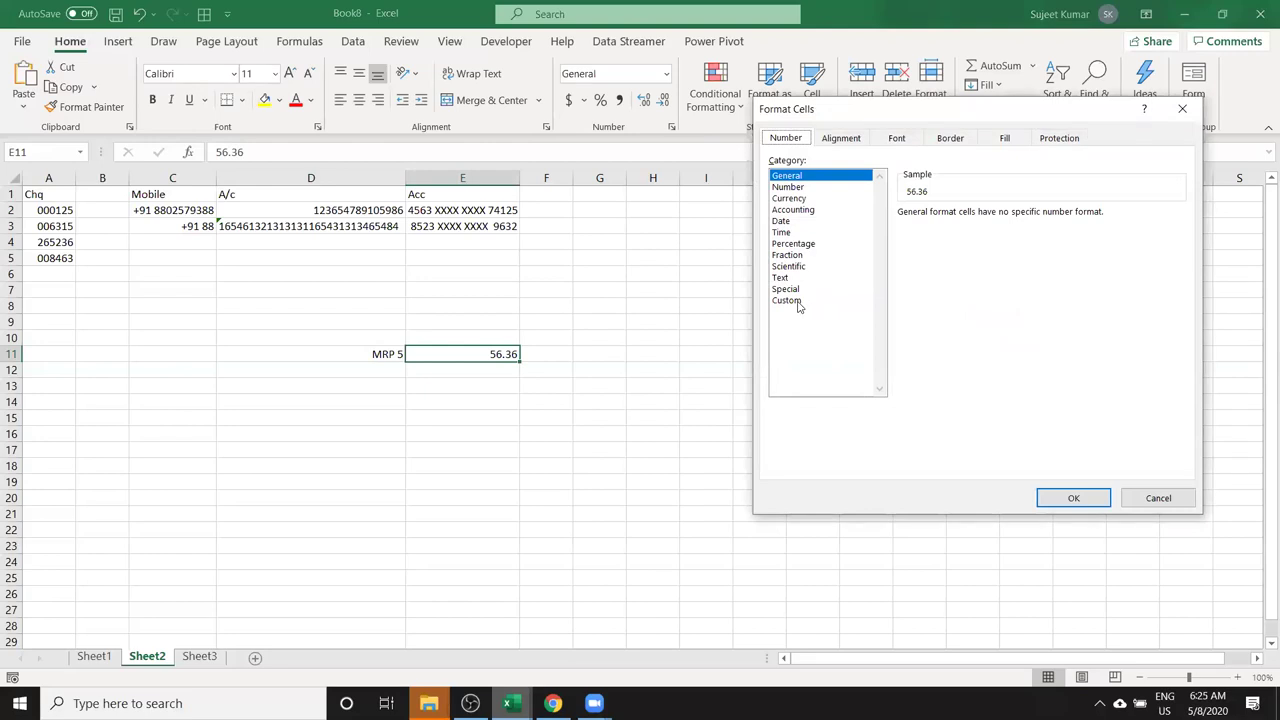
click(801, 302)
double_click(916, 229)
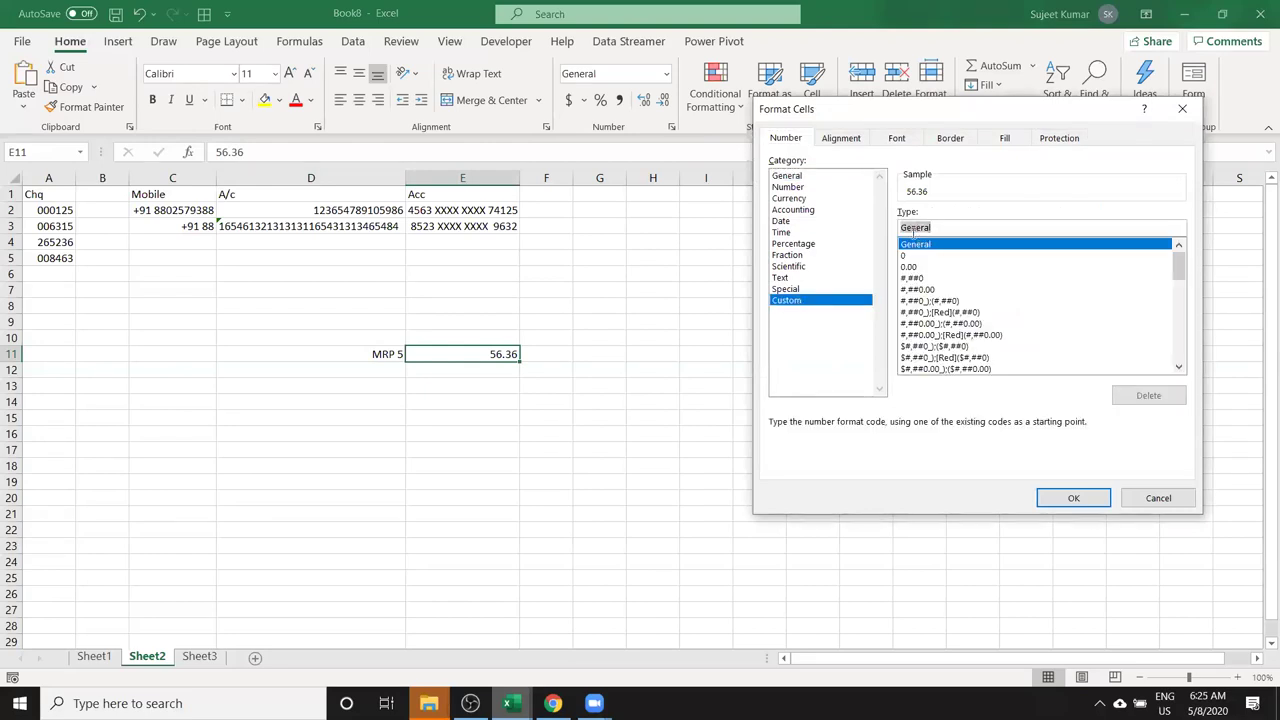
text(0#"Rupees)
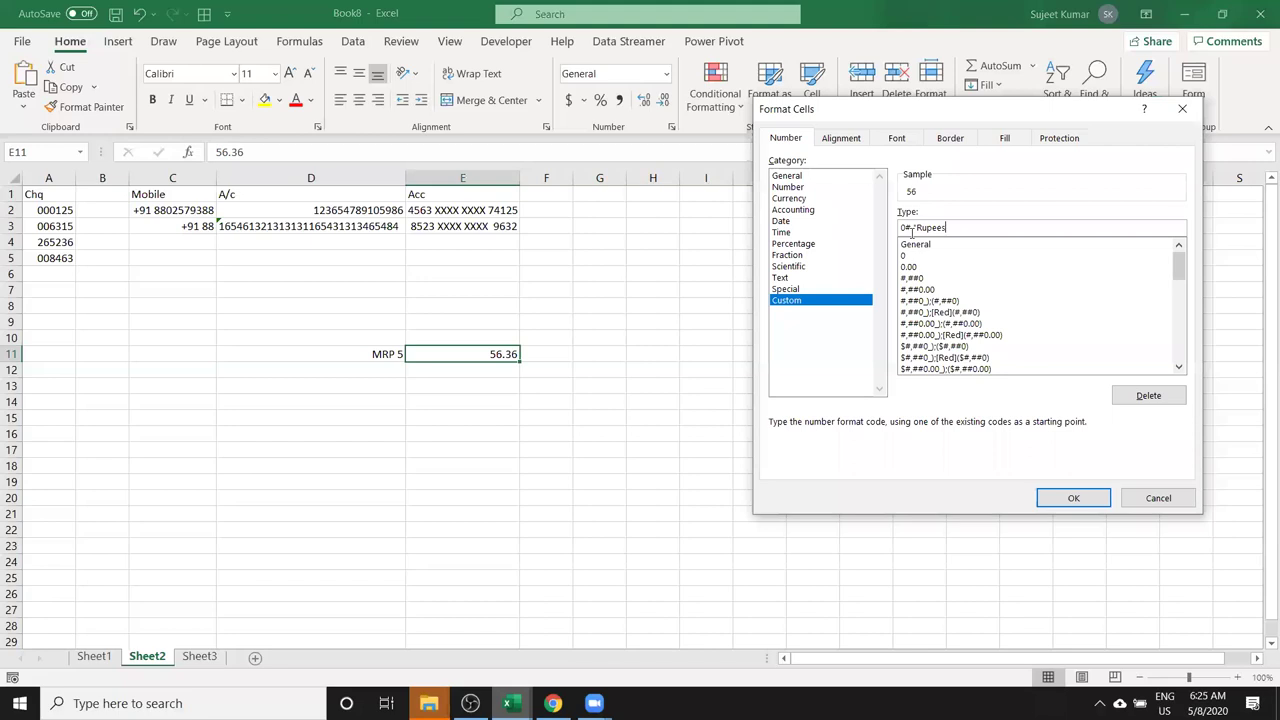
click(912, 228)
text("Rupees" .00 "Paise")
key(Return)
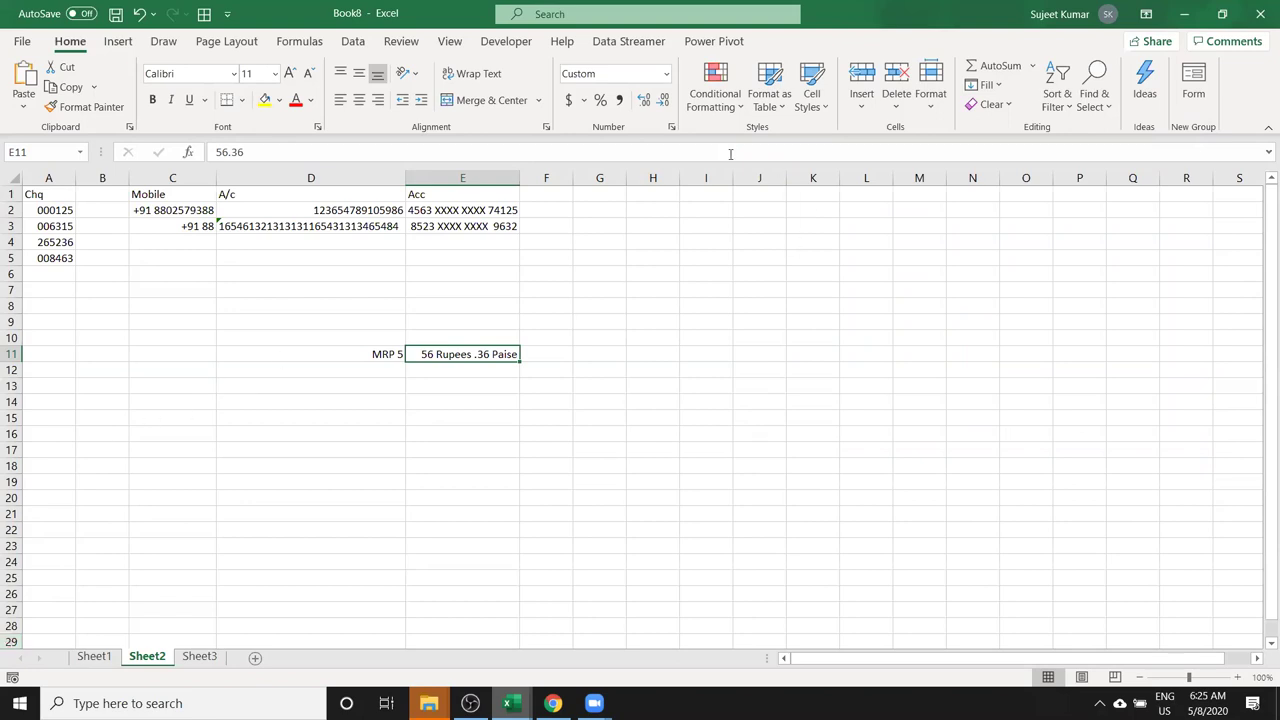
- Edit the rupees part of E11's format code and test it with 0.65
click(672, 127)
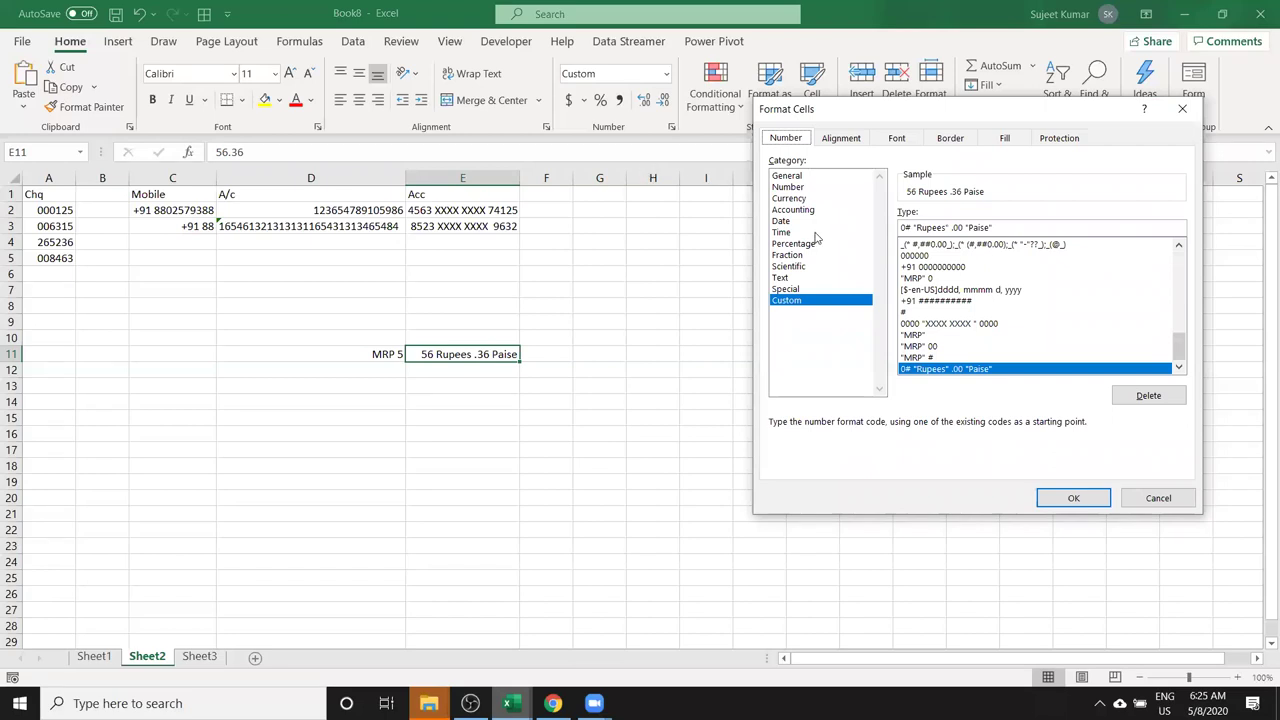
key(Escape)
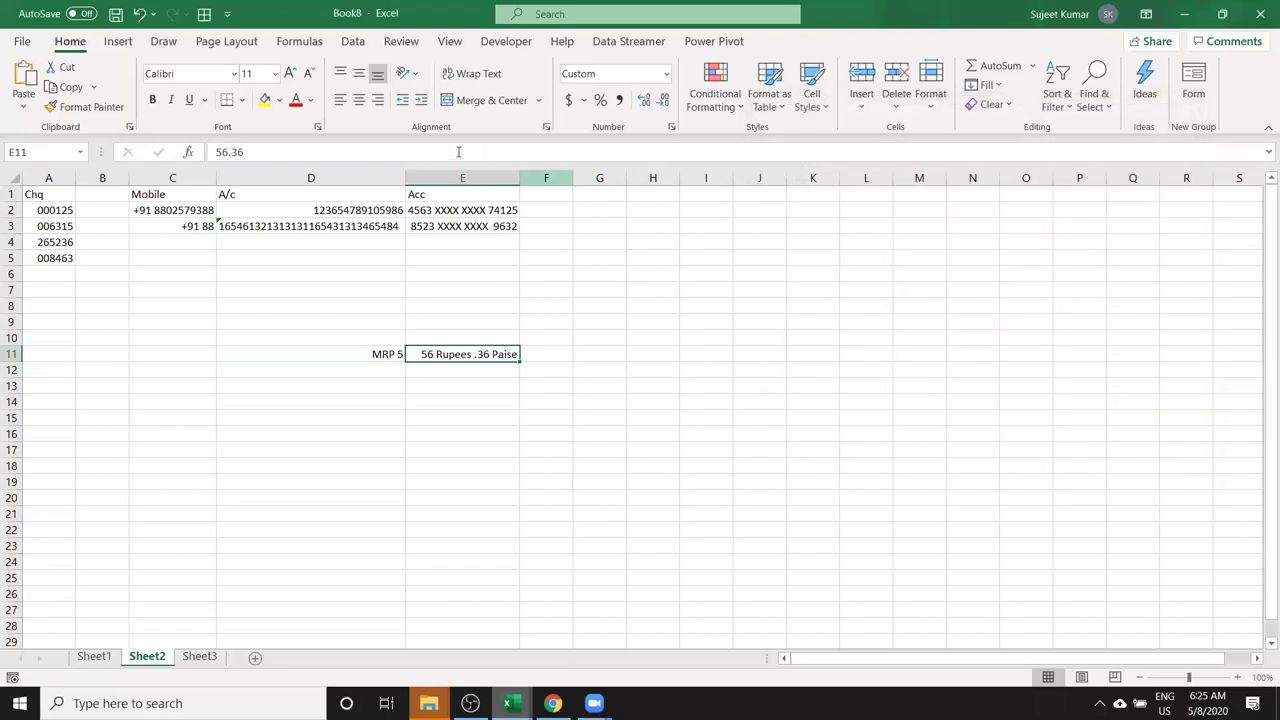
click(672, 127)
click(903, 227)
key(Delete)
click(1073, 498)
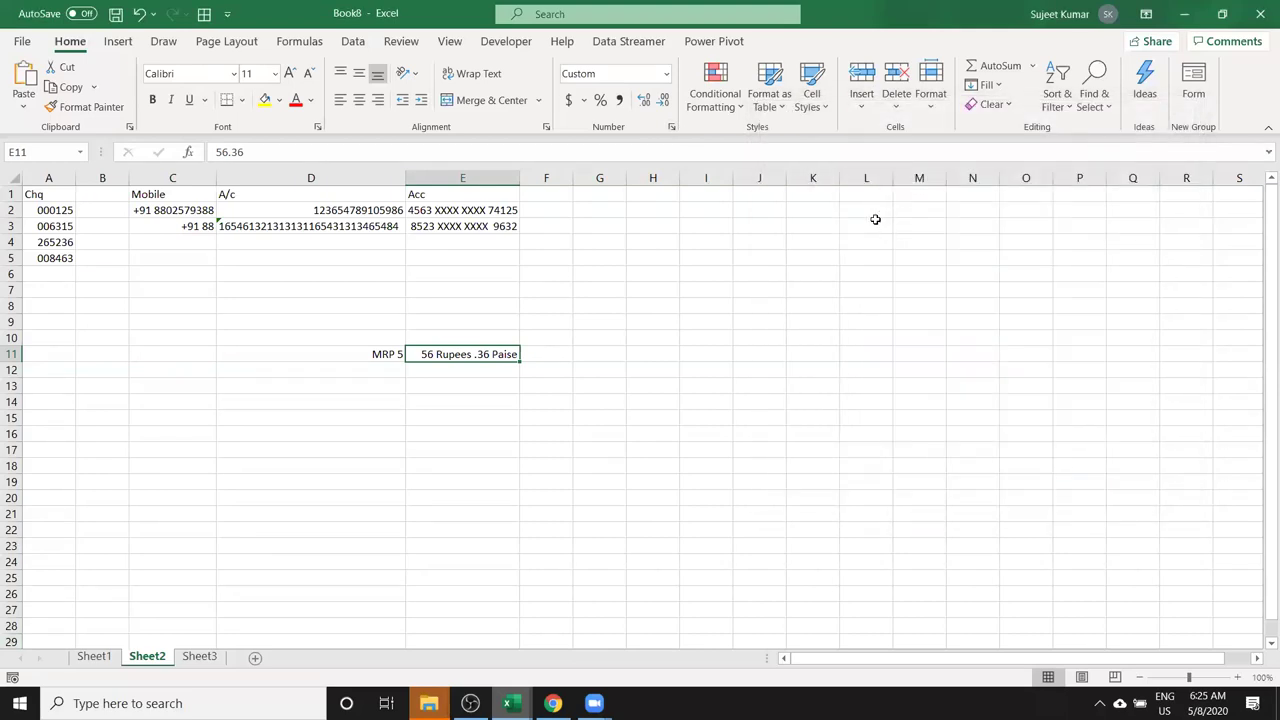
text(.65)
key(Return)
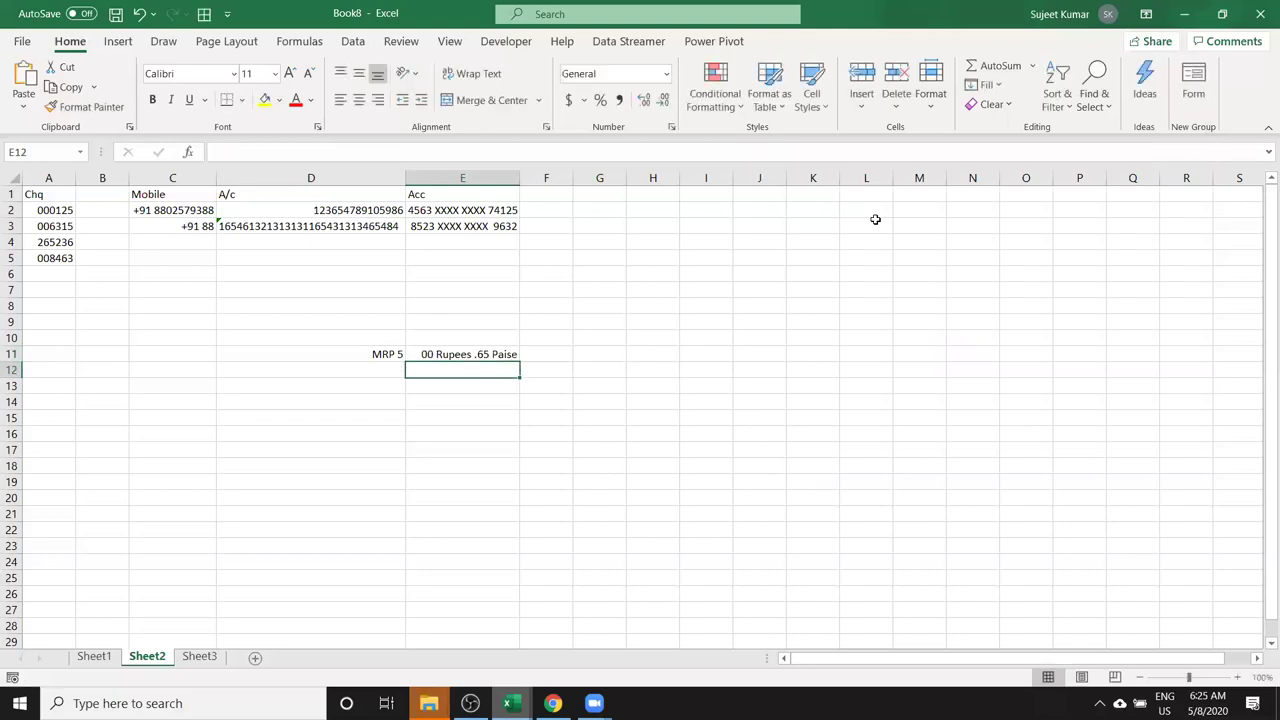
- Drop a leading zero from the rupees code and test E11 with 5.6 and .64
click(440, 356)
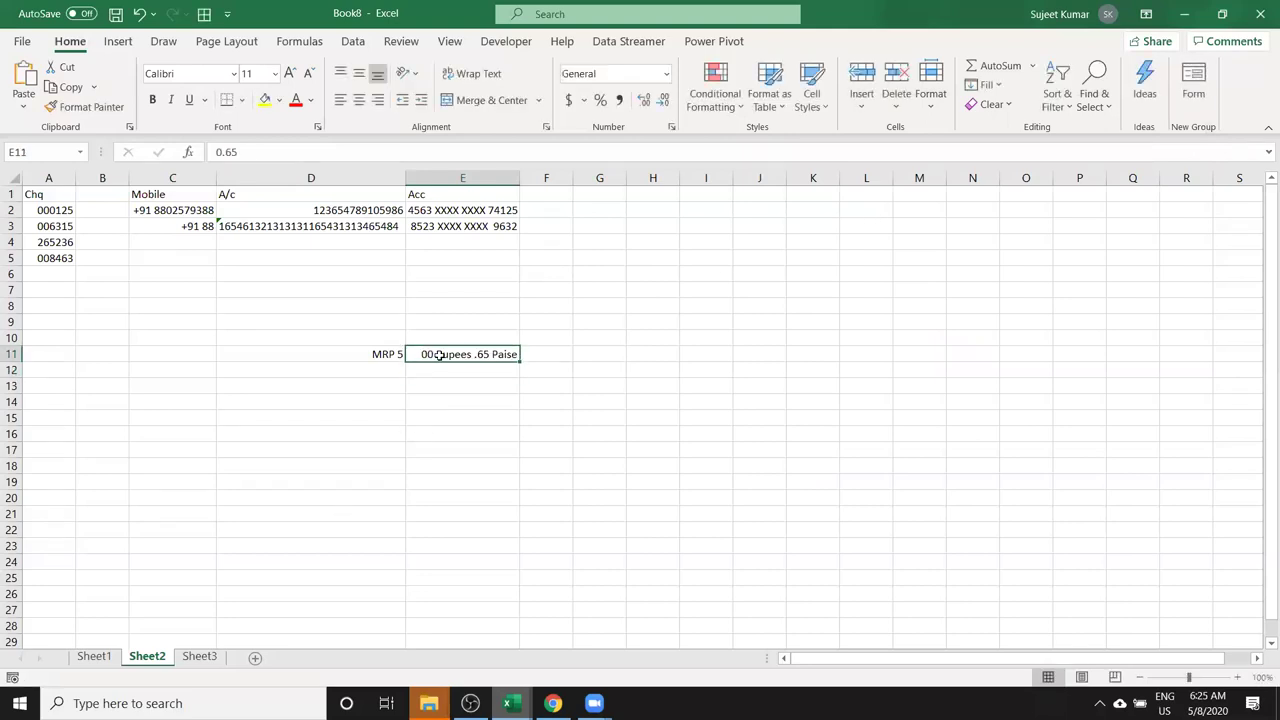
click(671, 127)
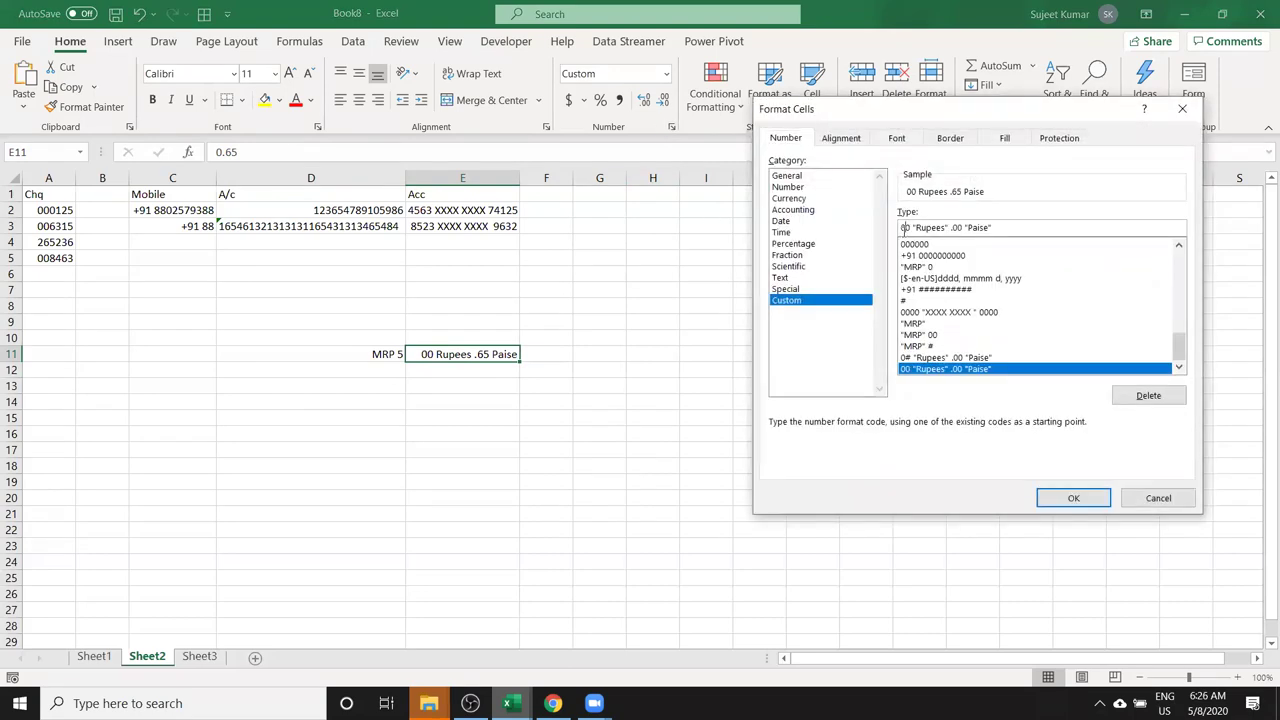
key(BackSpace)
key(Return)
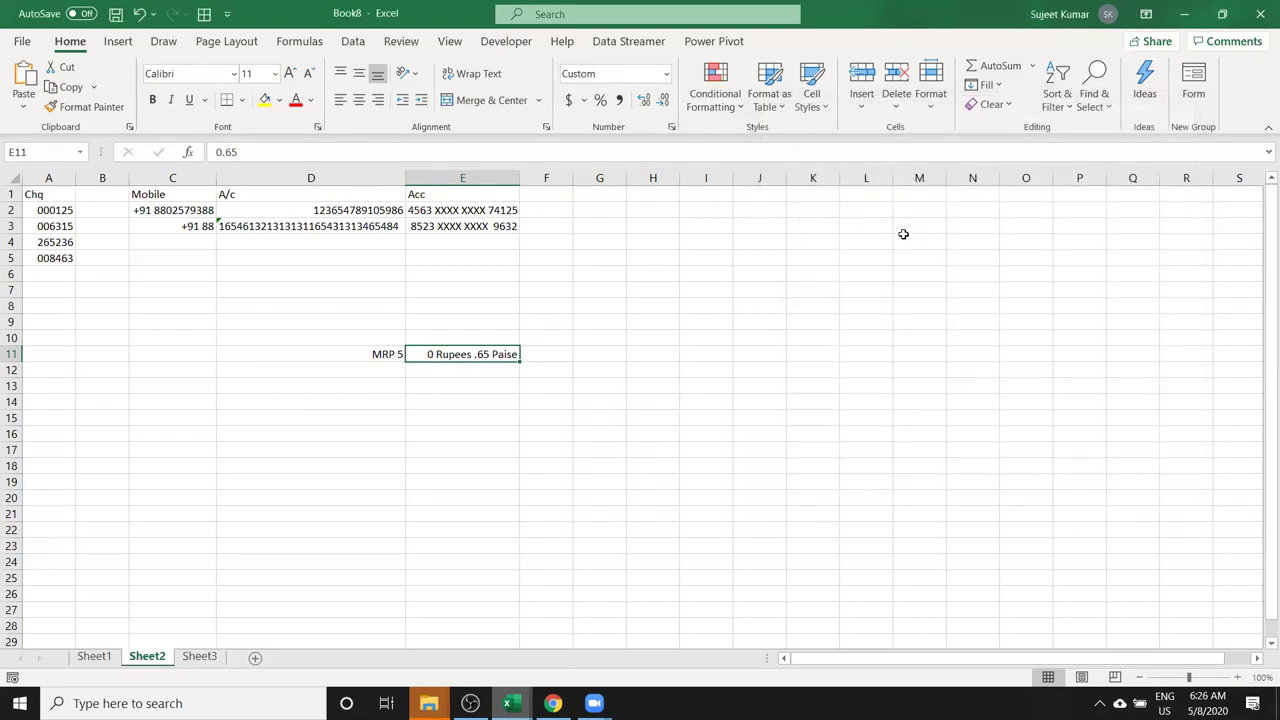
text(5.6)
key(Return)
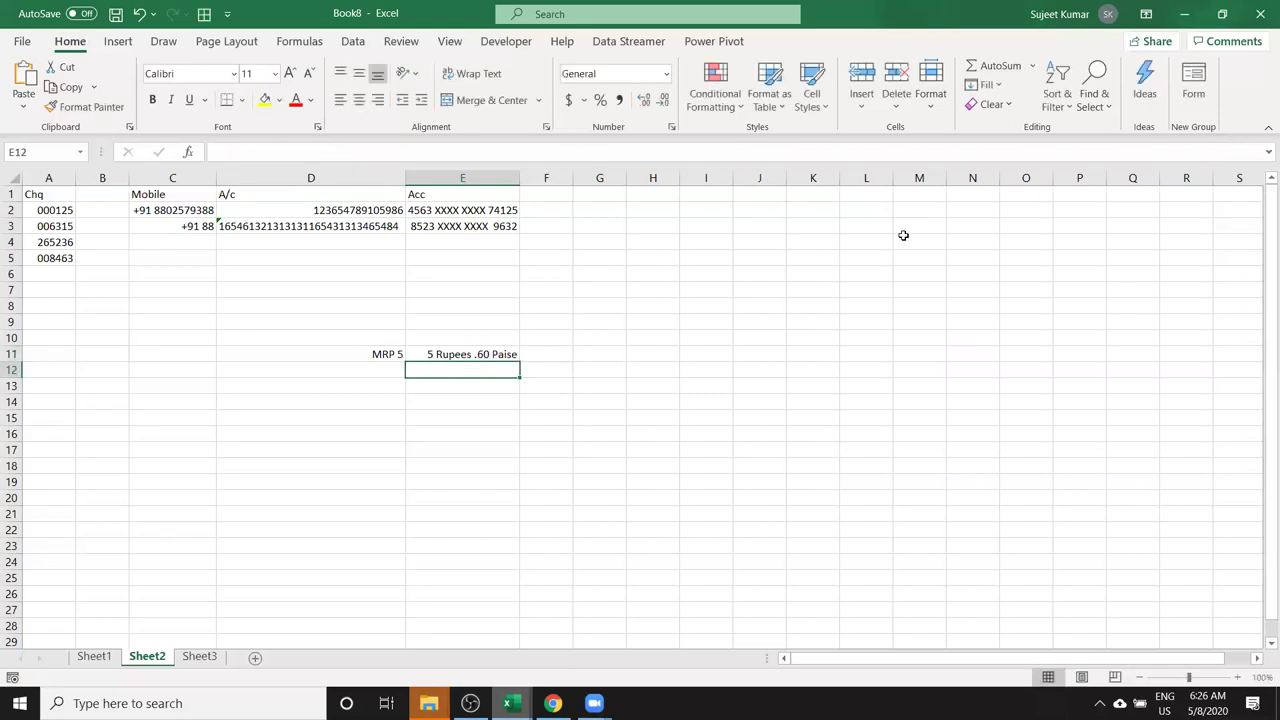
key(Up)
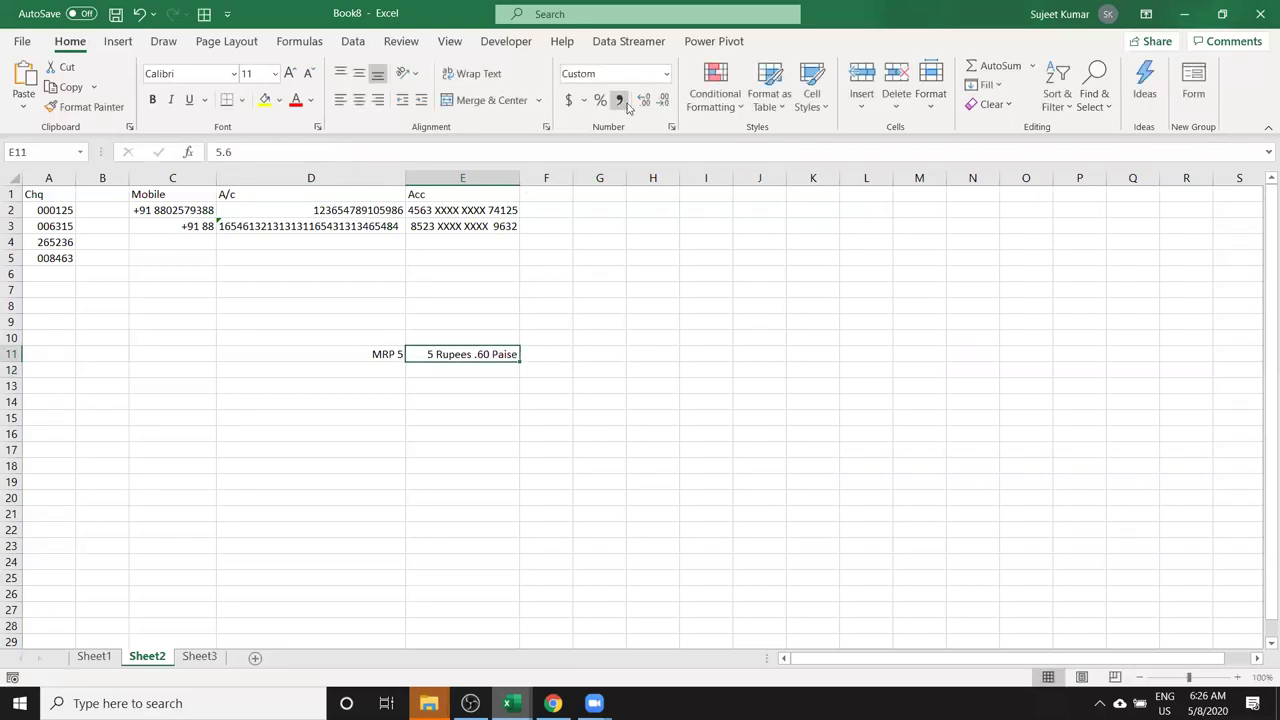
click(672, 127)
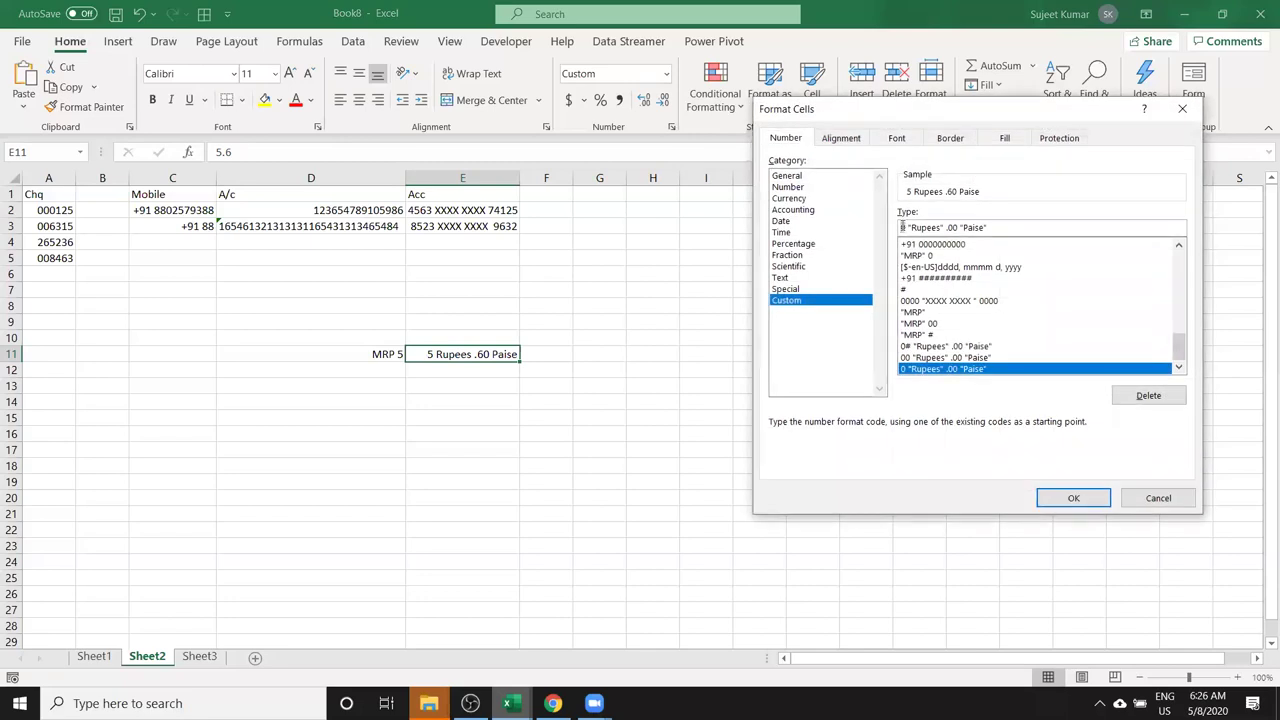
key(Return)
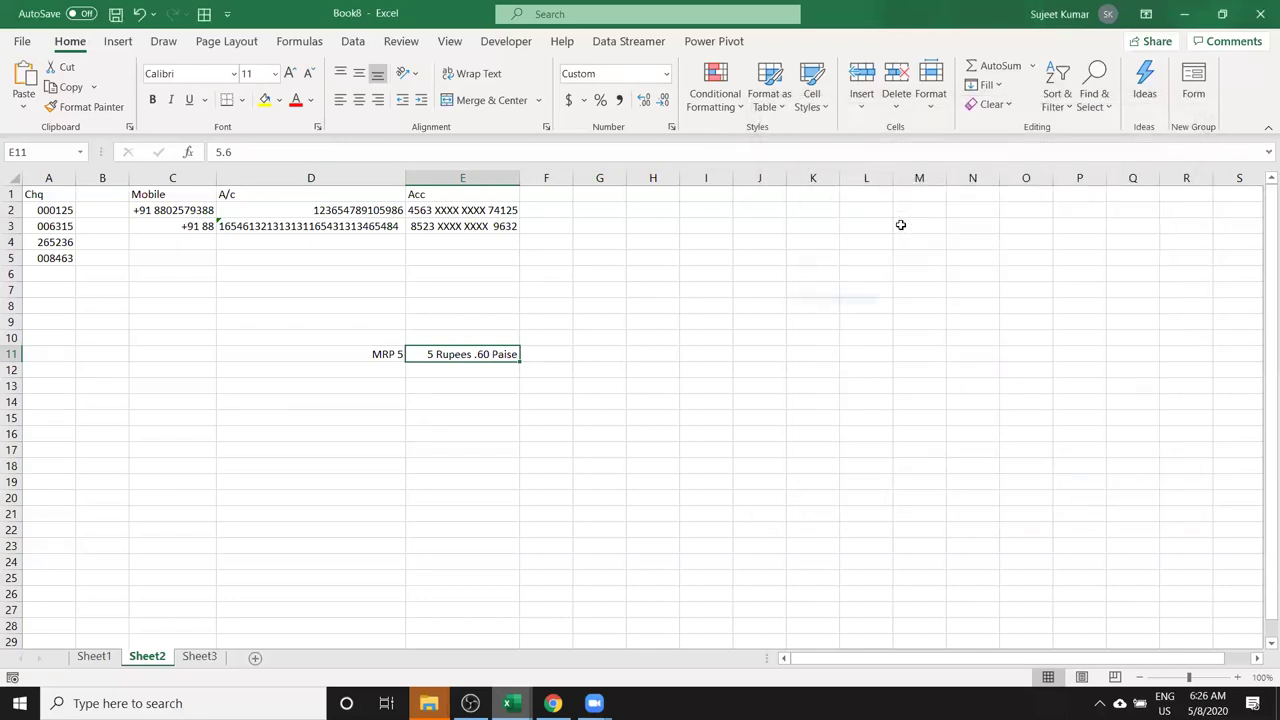
text(.64)
key(Return)
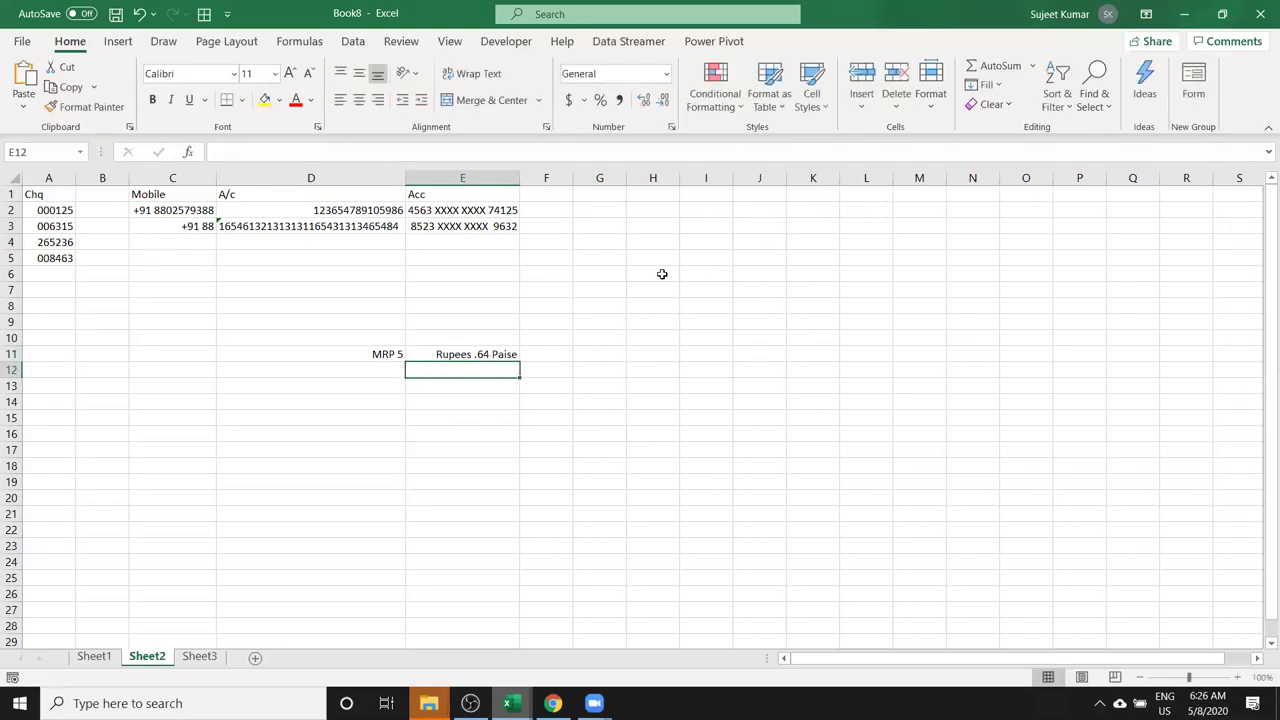
- Replace a # with 0 in the rupees code so E11 shows 0 Rupees .64 Paise
click(487, 356)
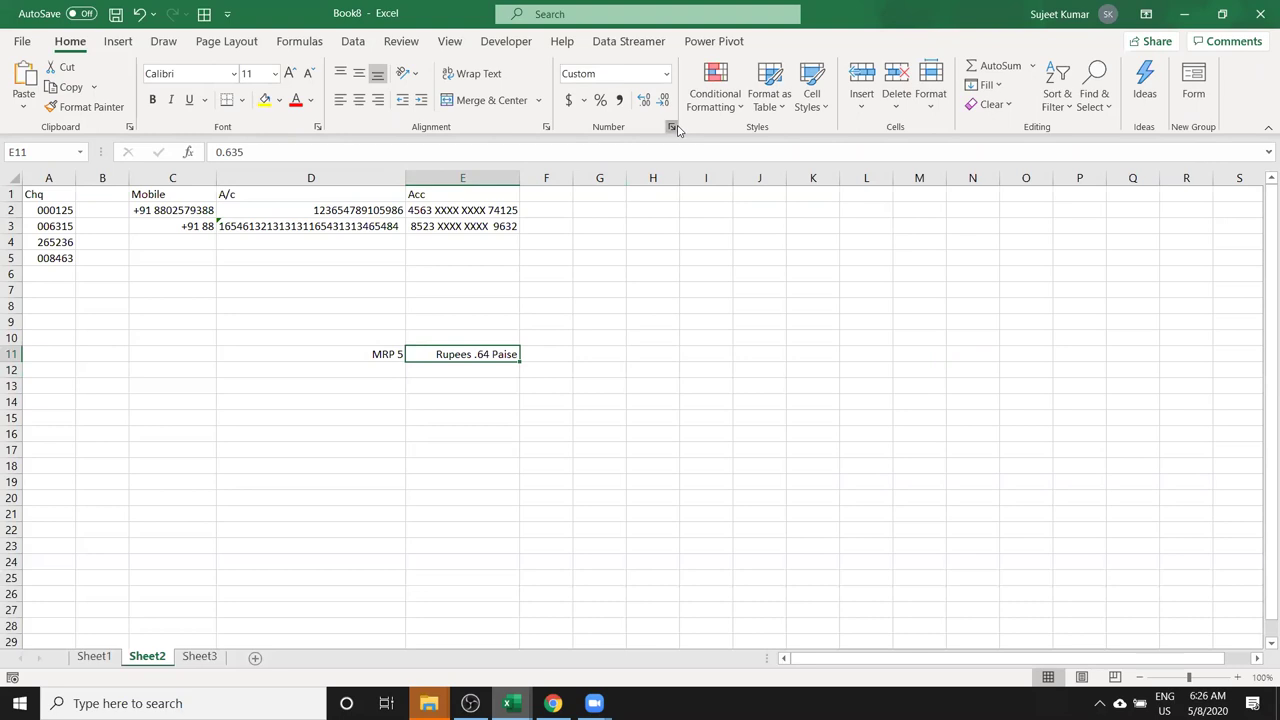
click(671, 127)
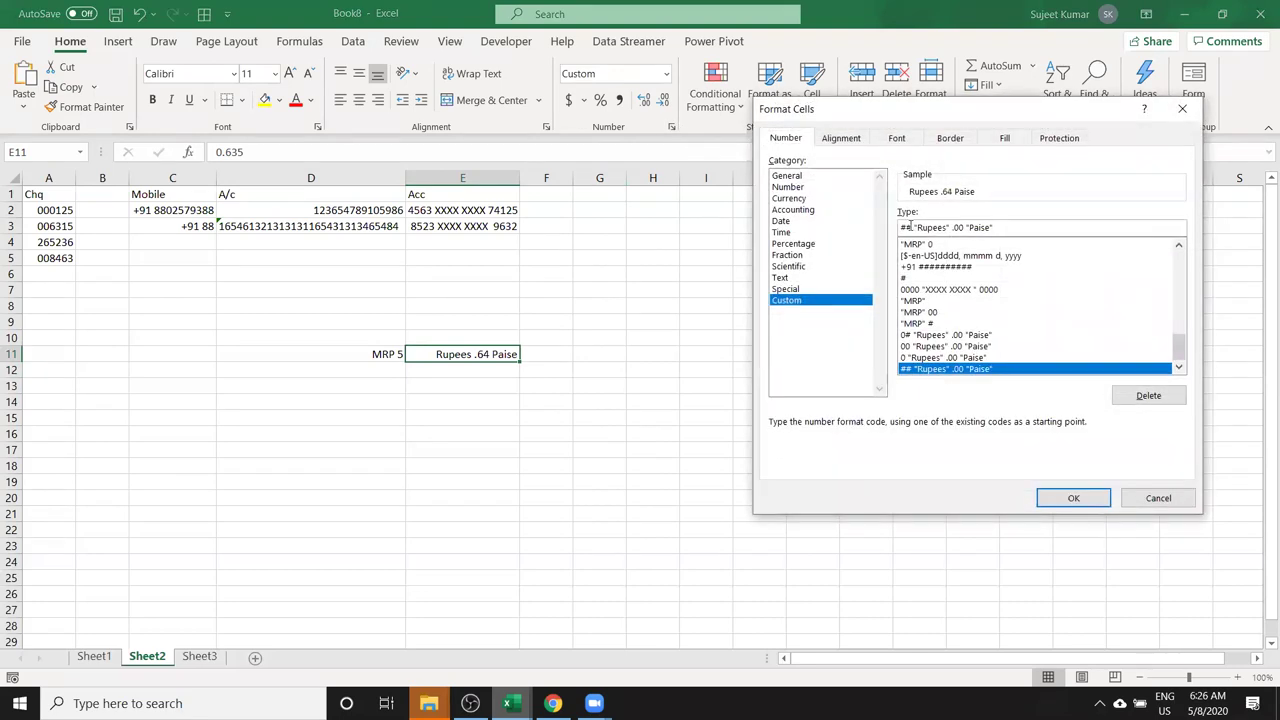
key(BackSpace)
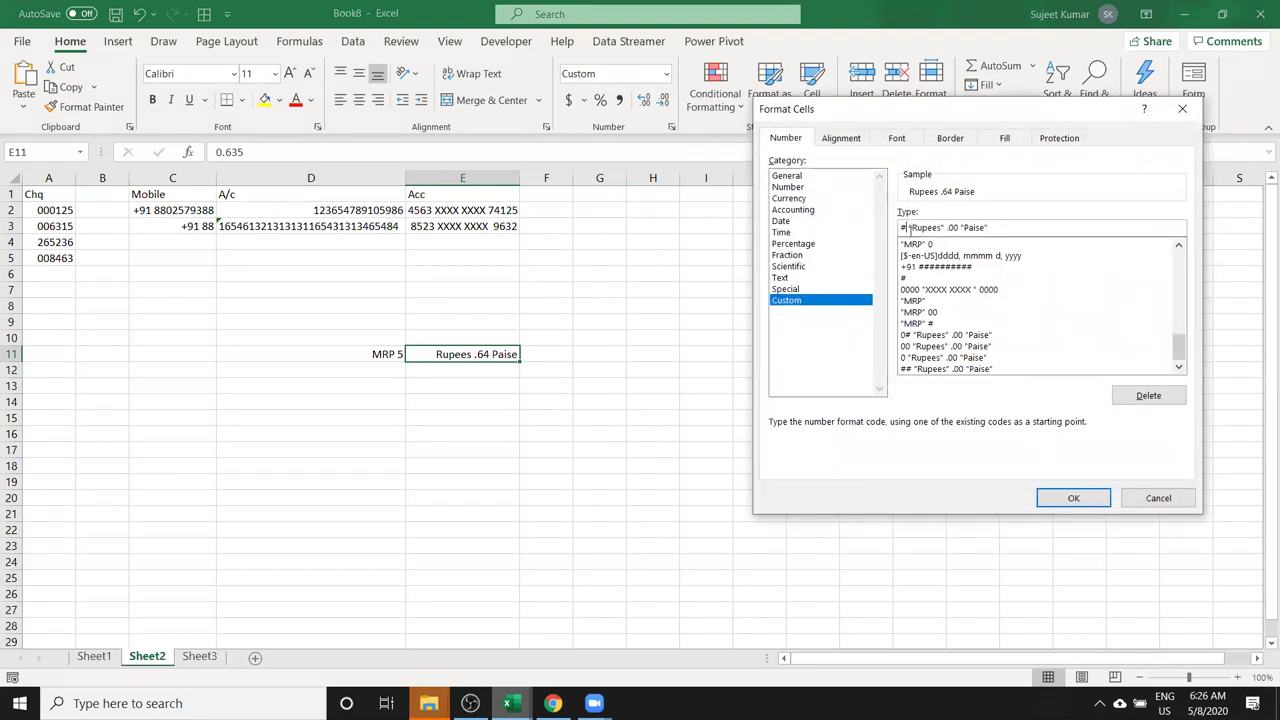
text(0)
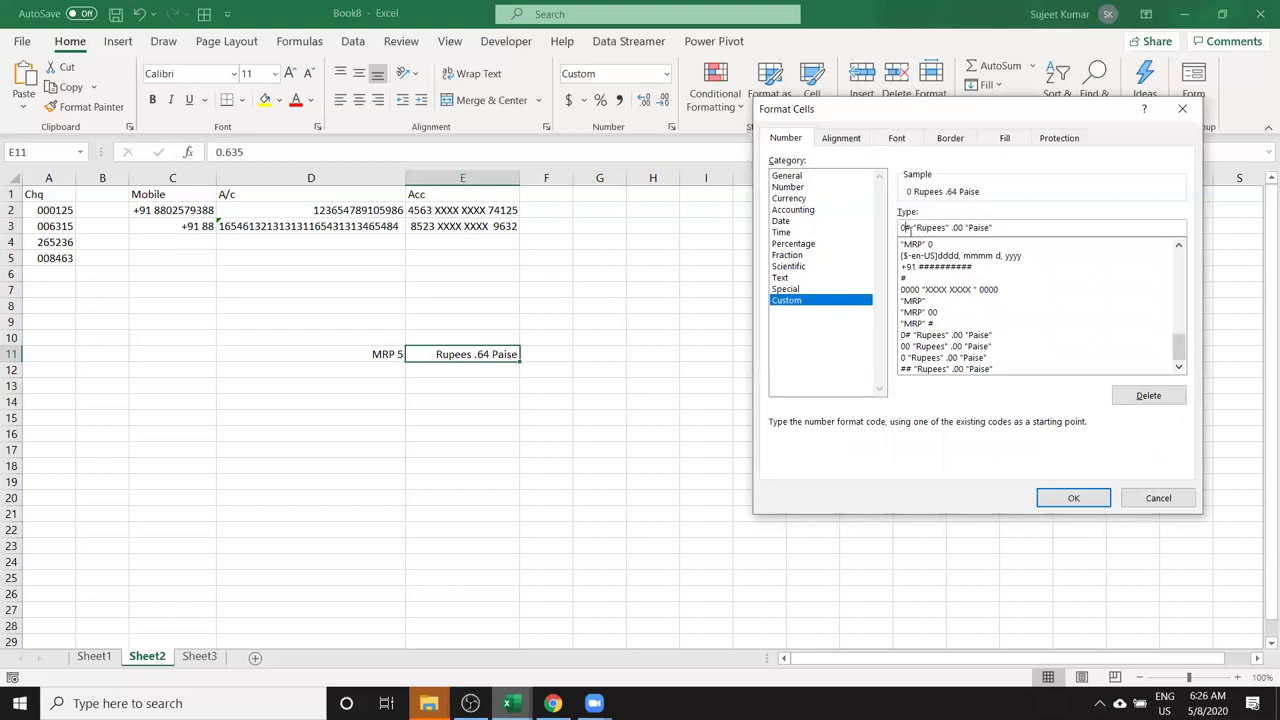
key(Return)
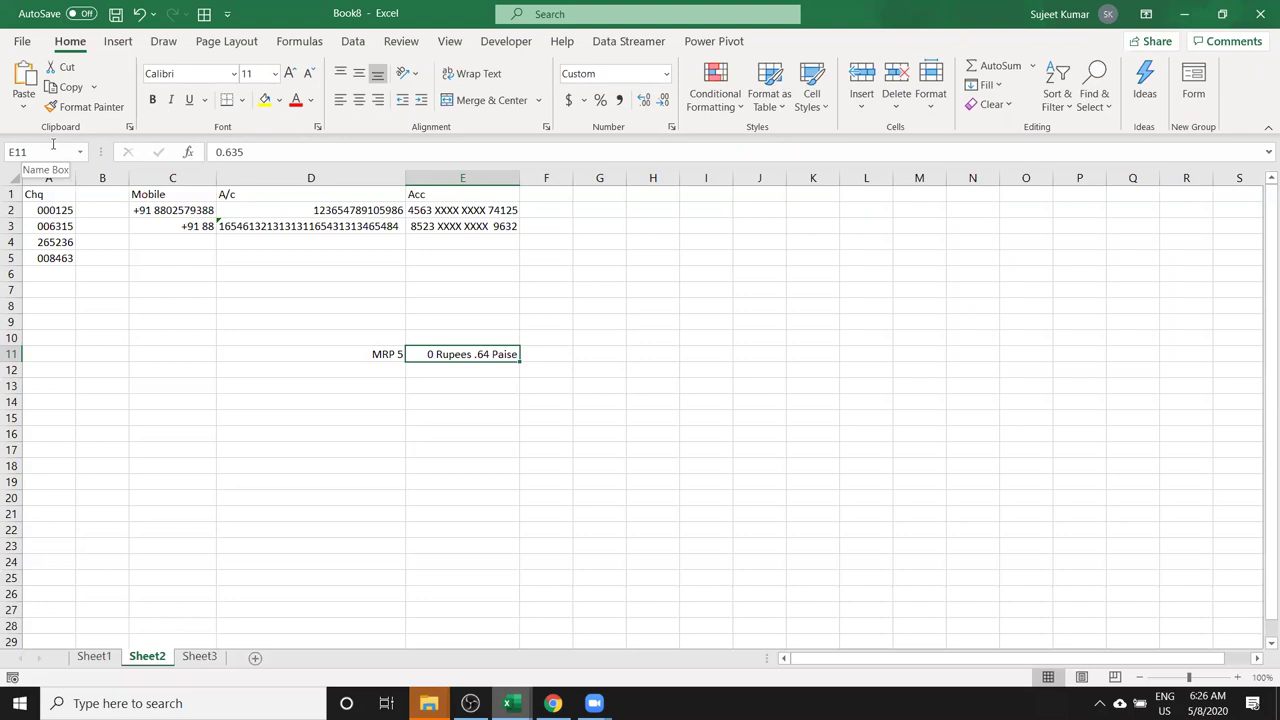
click(394, 386)
- Enter 25000 in D13 and give it the custom number format #,##0
text(25000)
key(Return)
click(392, 386)
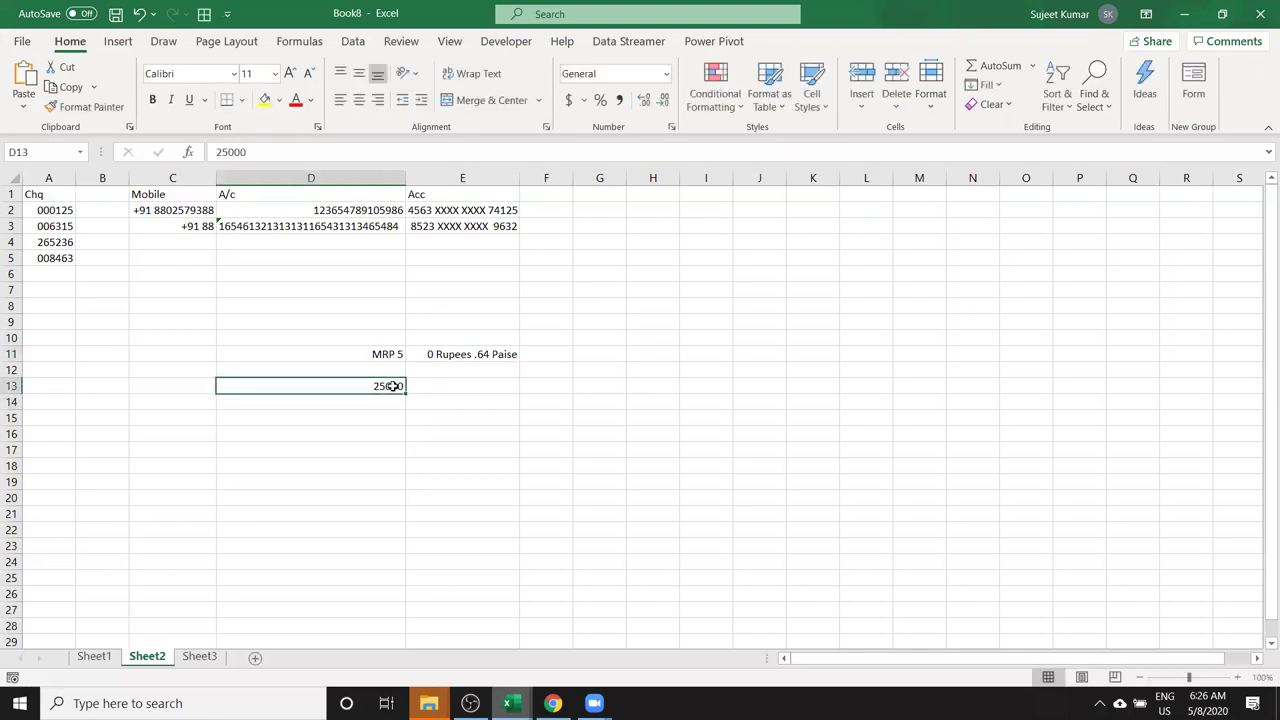
click(546, 127)
click(786, 138)
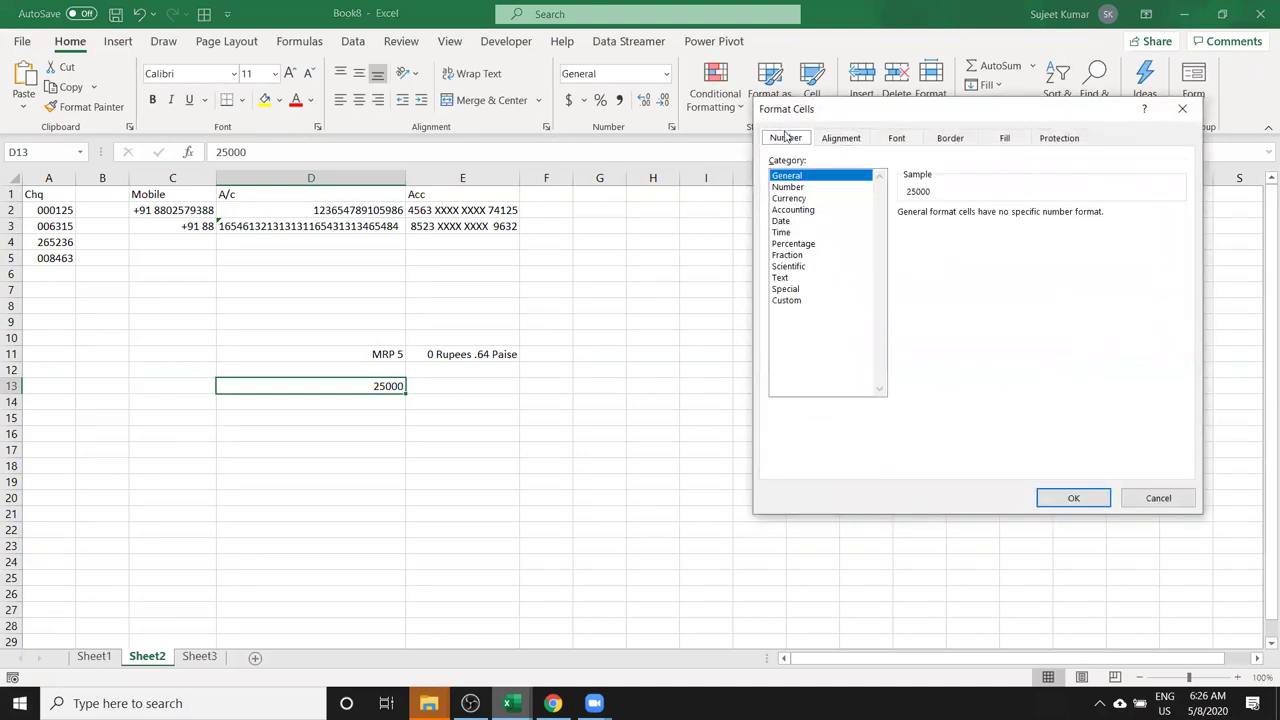
click(790, 300)
click(926, 248)
text(#)
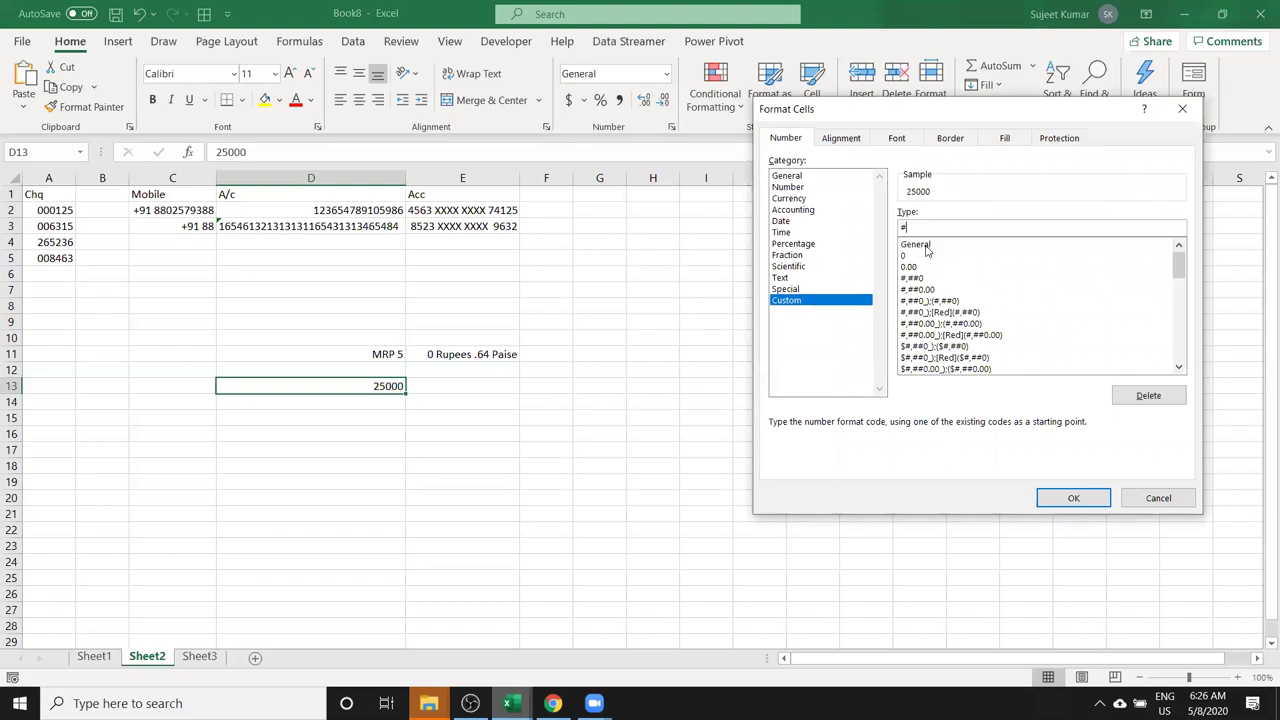
text(,##0)
key(Return)
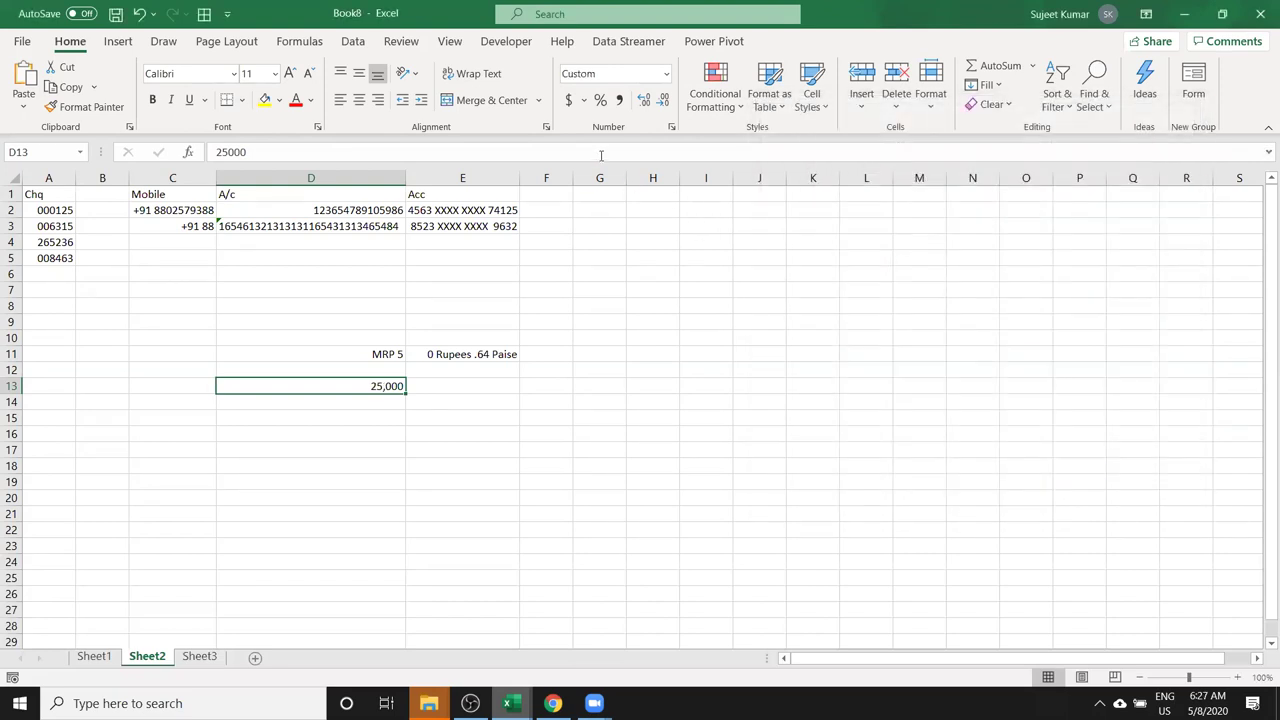
- Trim D13's custom format code to #, so 25000 displays as 25
click(671, 127)
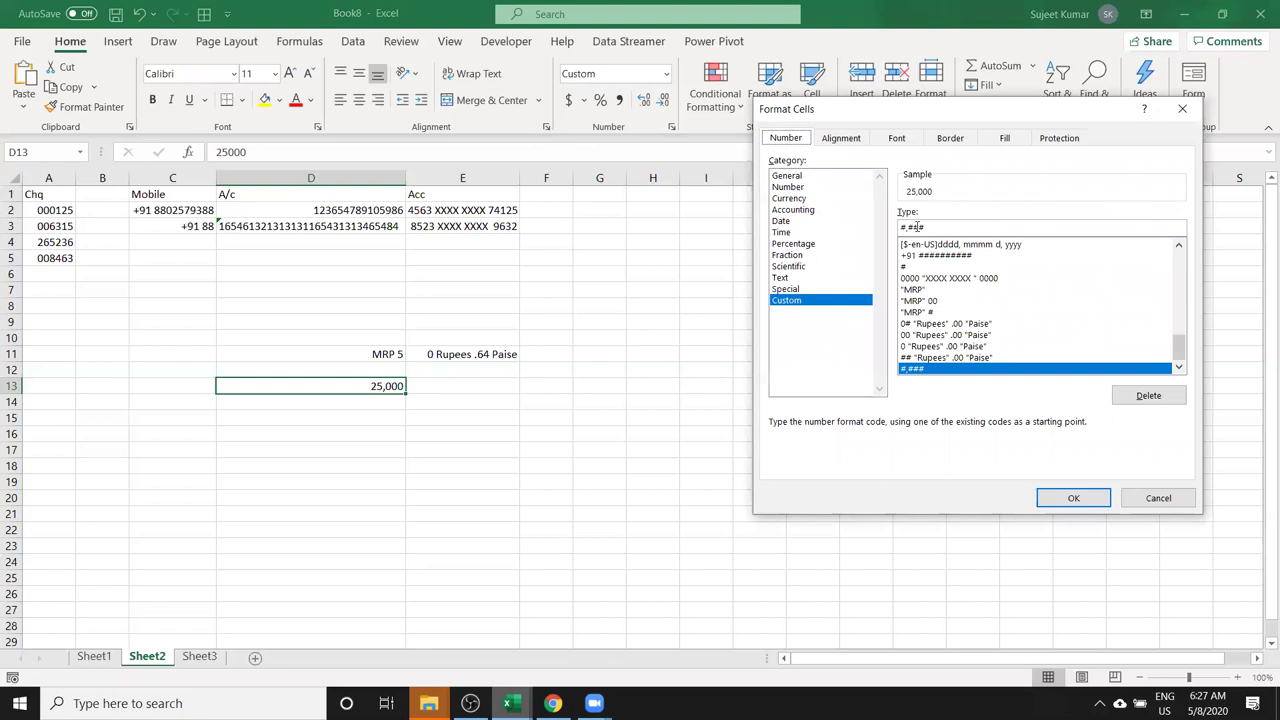
key(BackSpace)
key(BackSpace)
key(BackSpace)
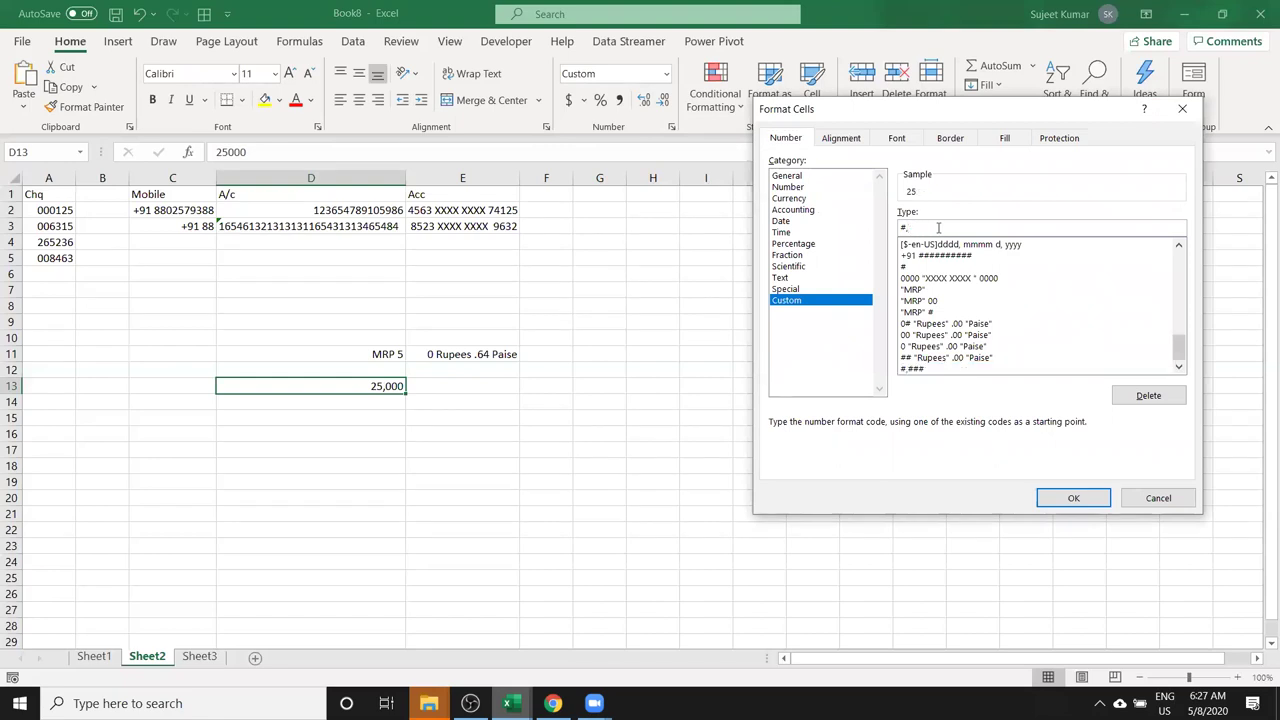
key(Return)
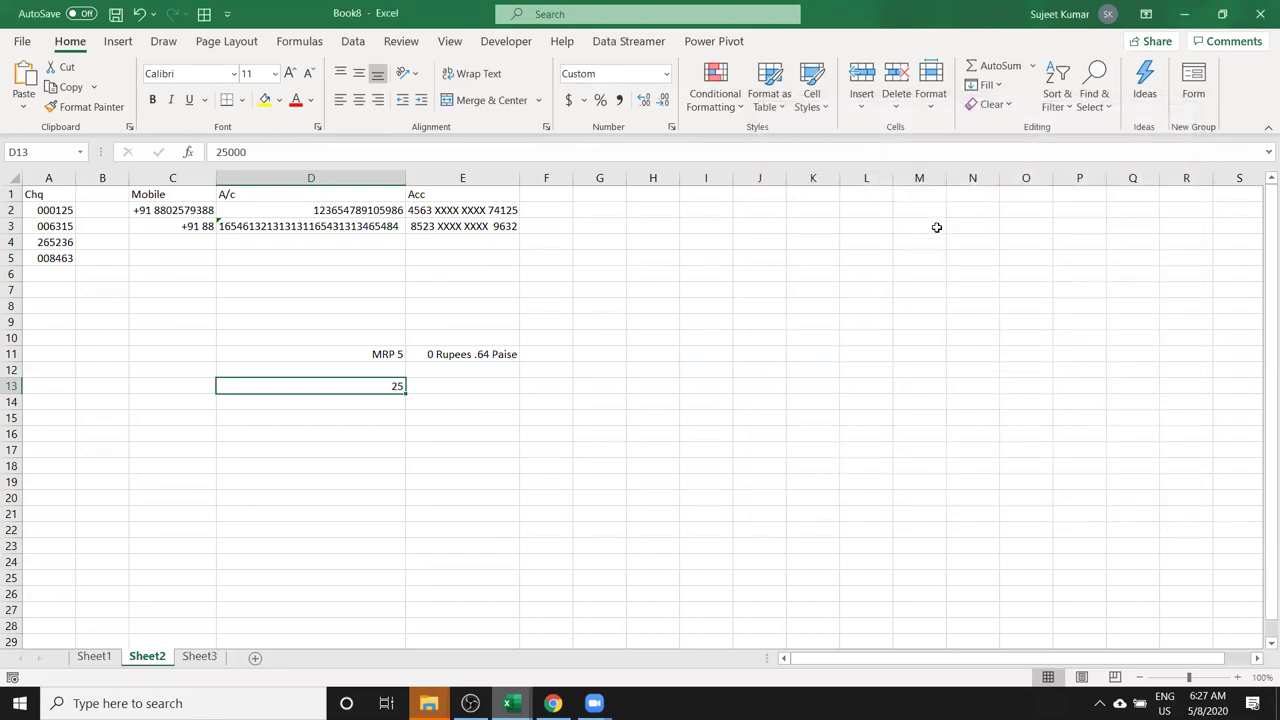
- Change D13's custom format to #,"K" so the value reads 25 K
click(671, 127)
text(")
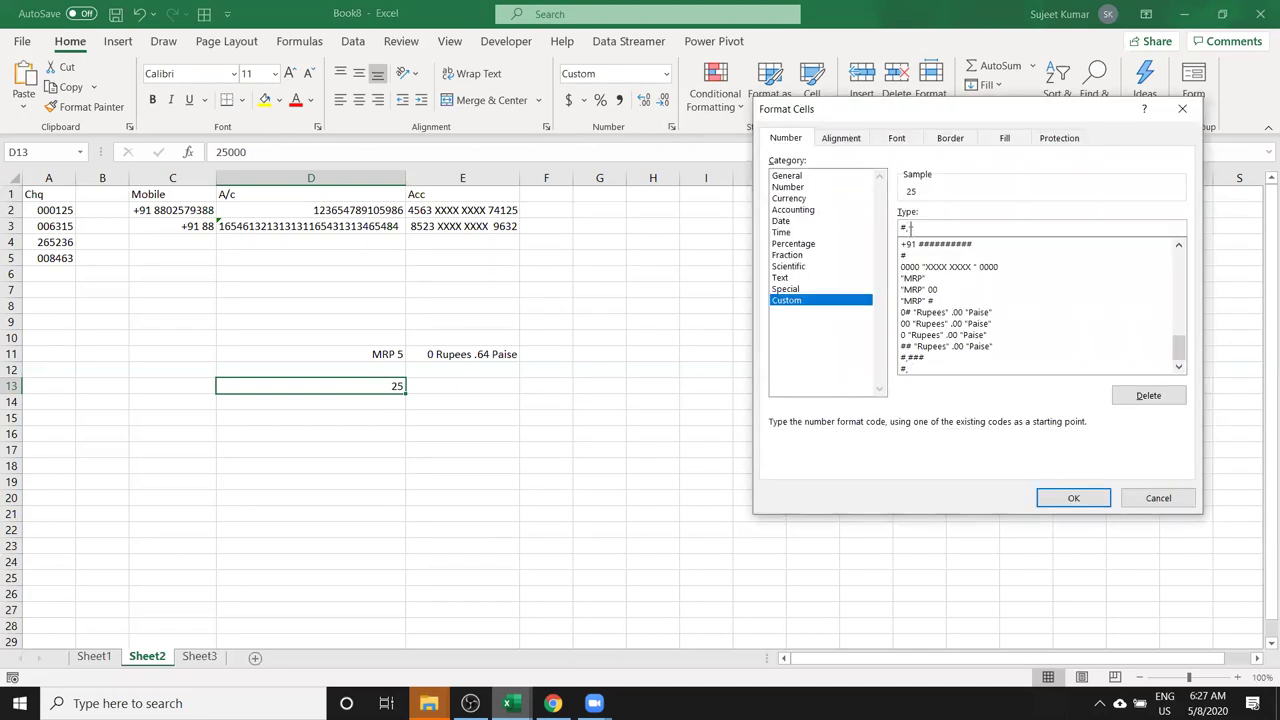
text(K)
key(Return)
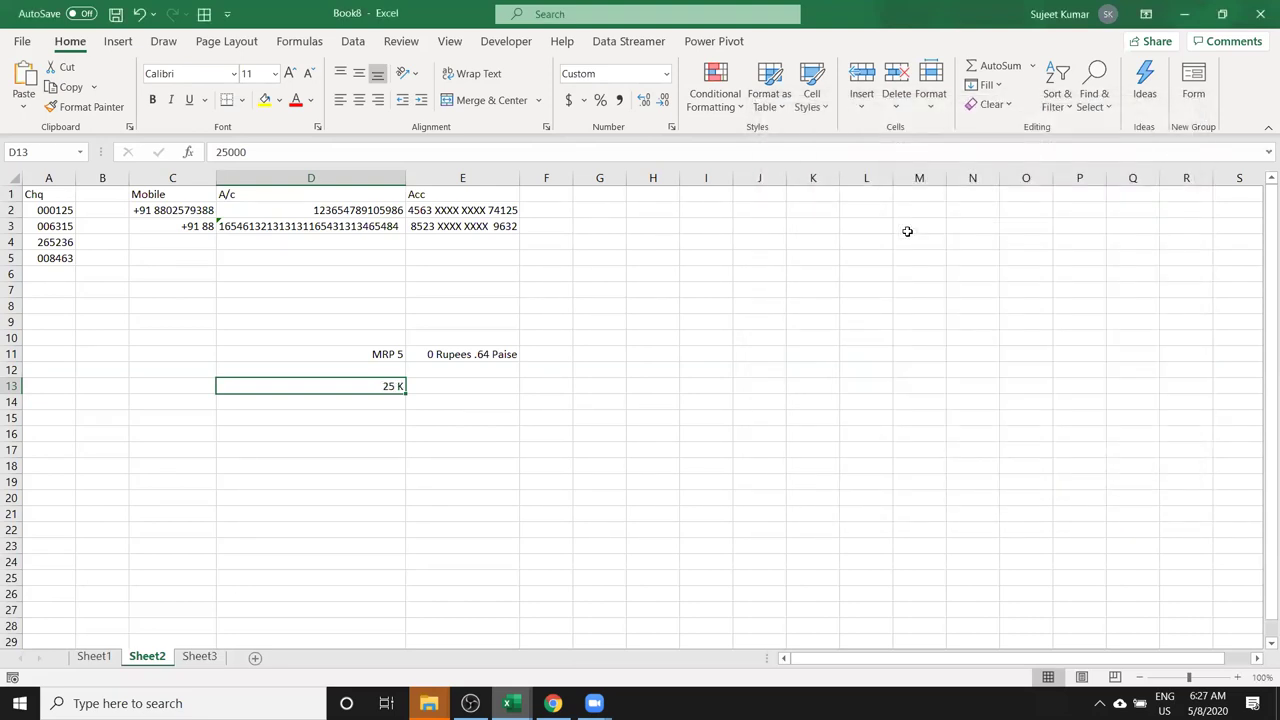